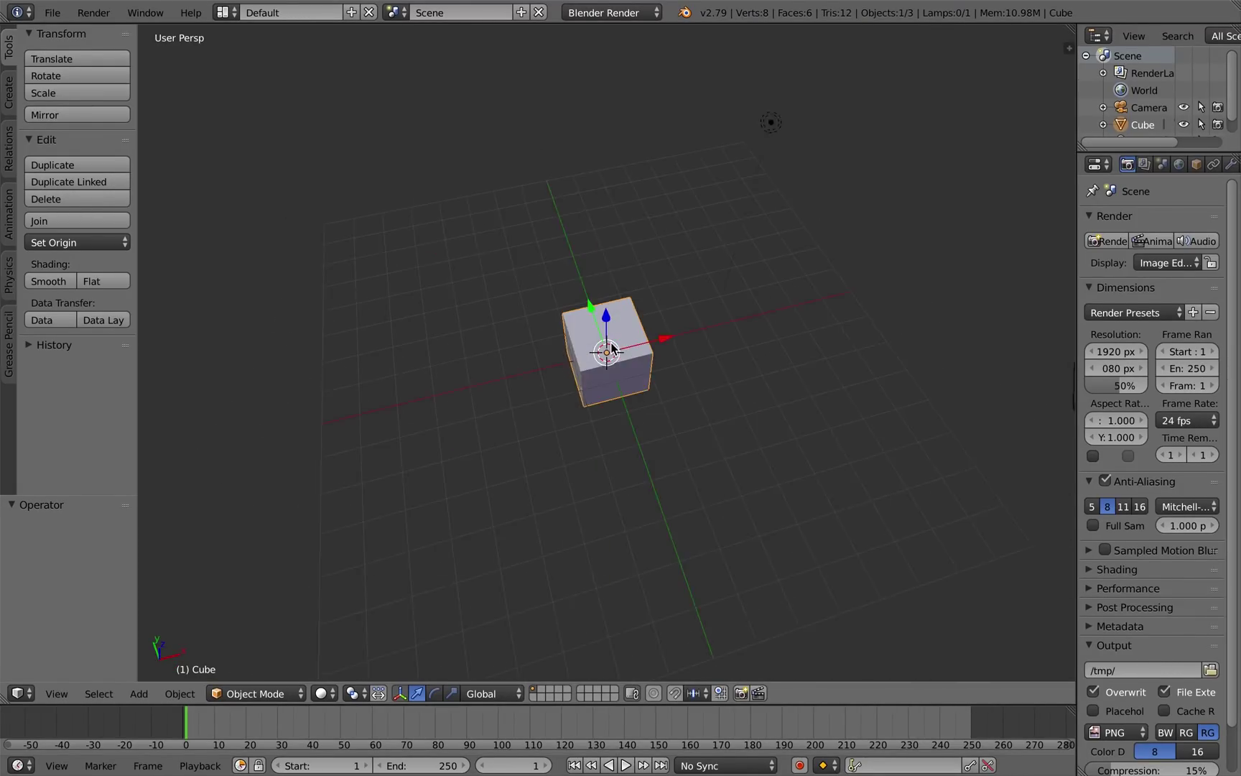
Delete Blender's default cube.
scroll(618, 336, "up", 5)
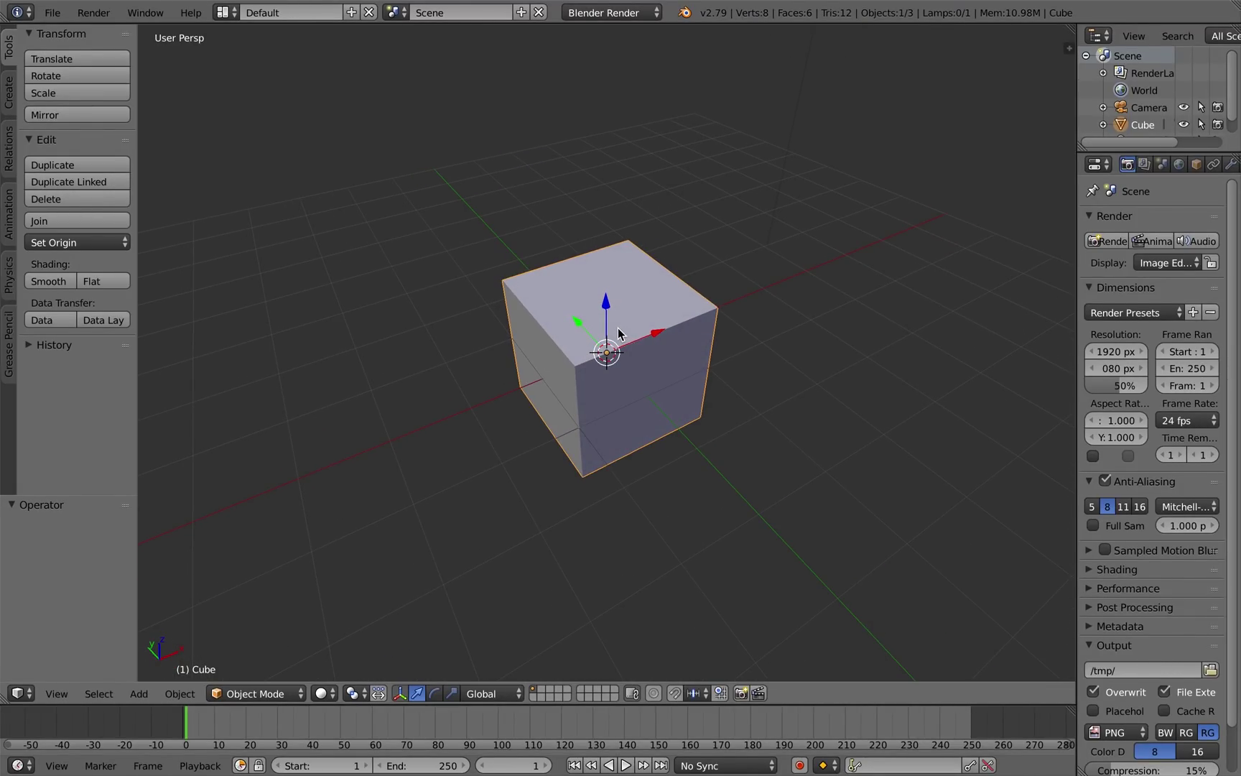
key("x")
left_click(582, 338)
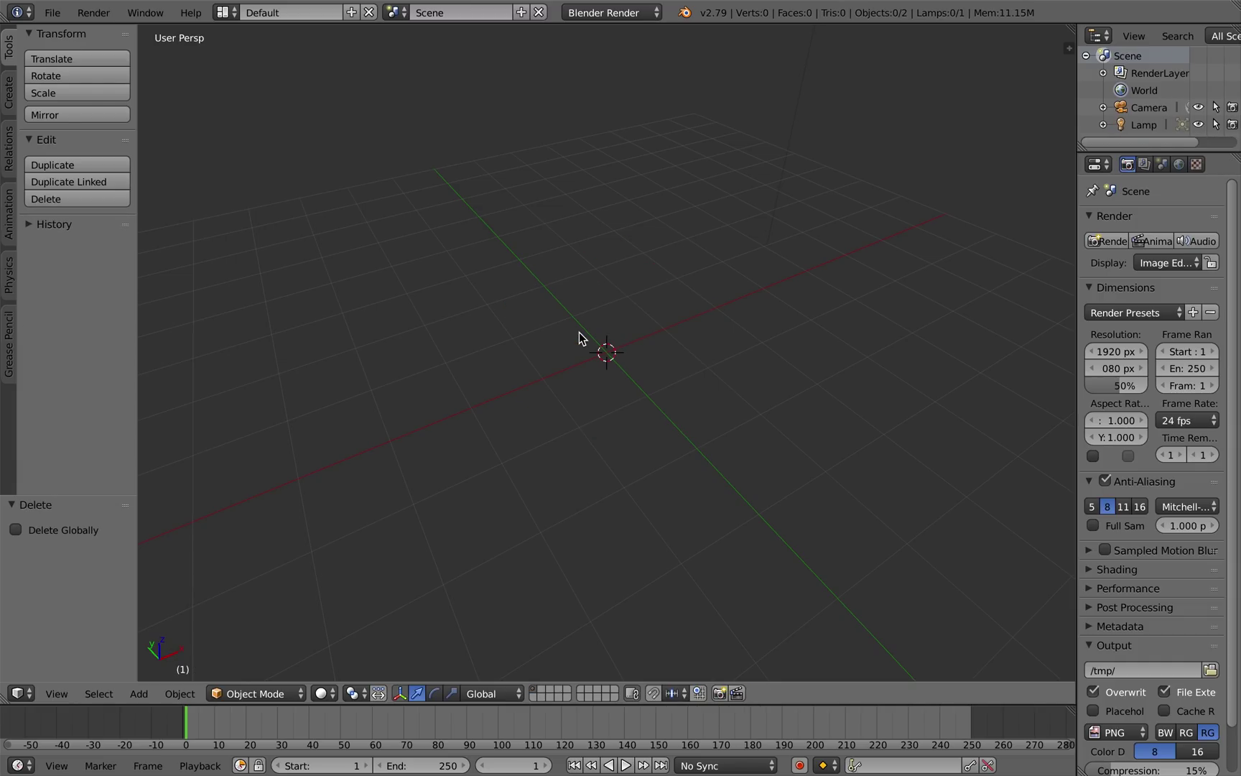
Add a plane mesh at the origin and orbit in closer to it.
key("shift+a")
mouse_move(581, 338)
left_click(686, 339)
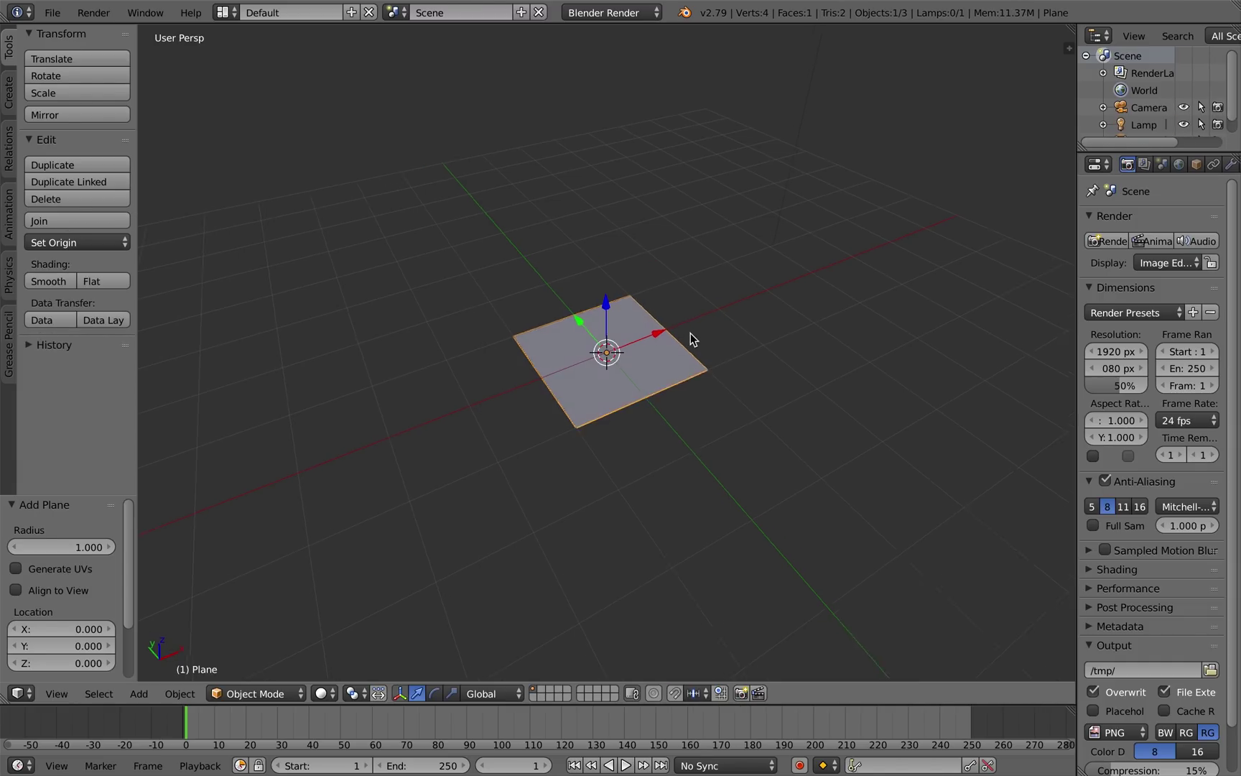
middle_click_drag(690, 339, 625, 352)
scroll(629, 352, "up", 4)
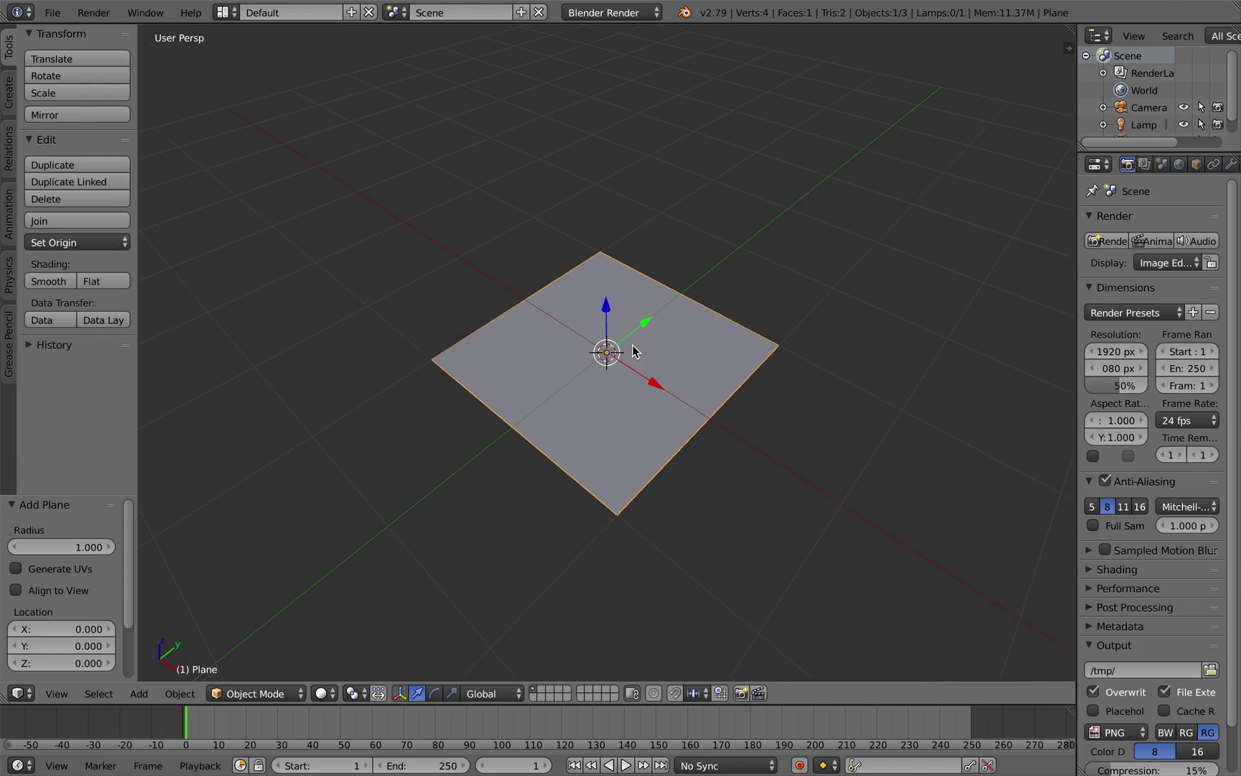
In Edit Mode, subdivide the plane into a 3x3 grid.
key("Tab")
key("w")
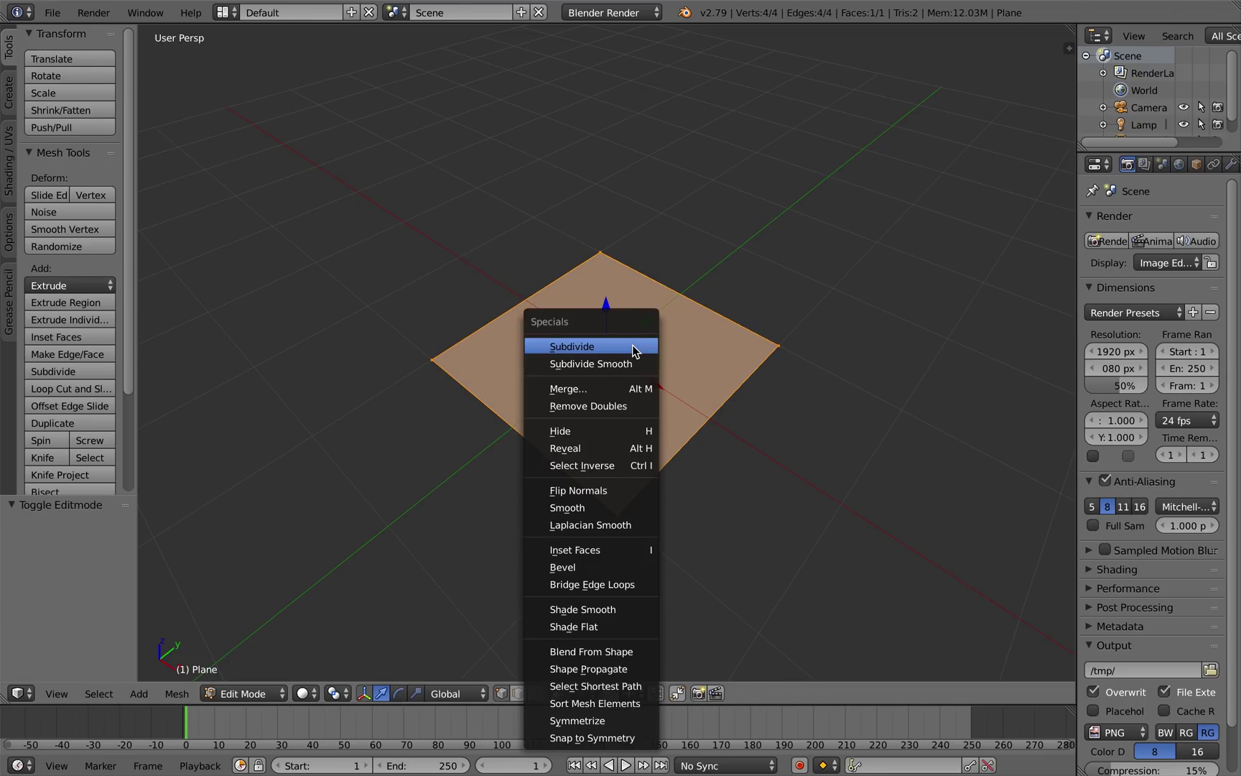
left_click(632, 346)
left_click(111, 546)
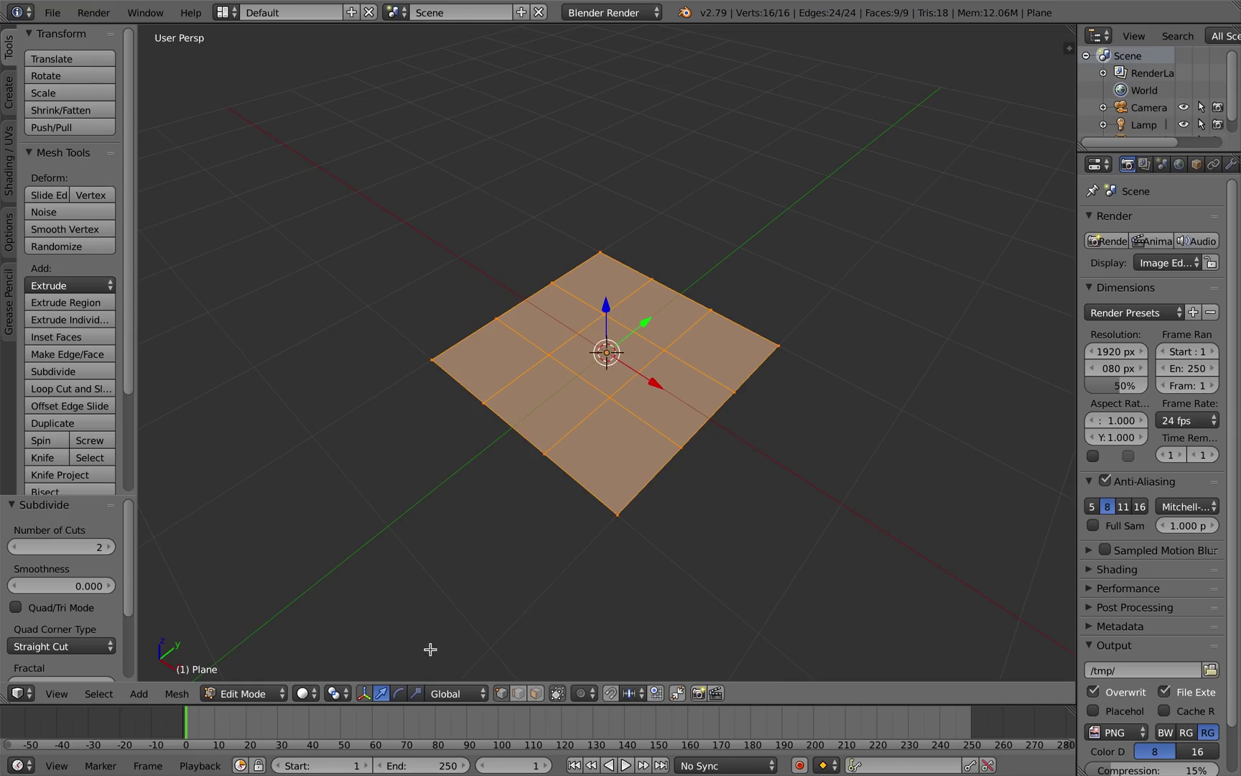
Select the three centre-strip faces and extrude them 0.575 downward.
left_click(536, 693)
right_click(546, 414)
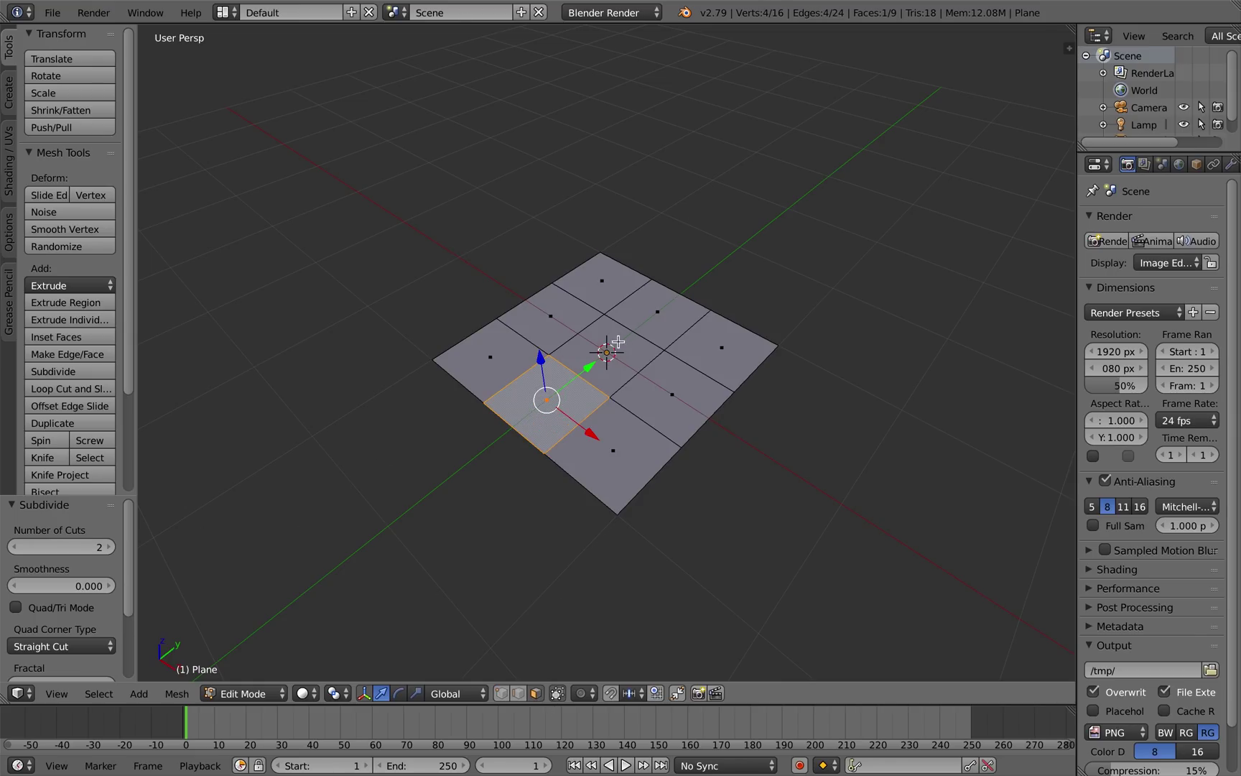
right_click(600, 343, "shift")
right_click(634, 315, "shift")
key("e")
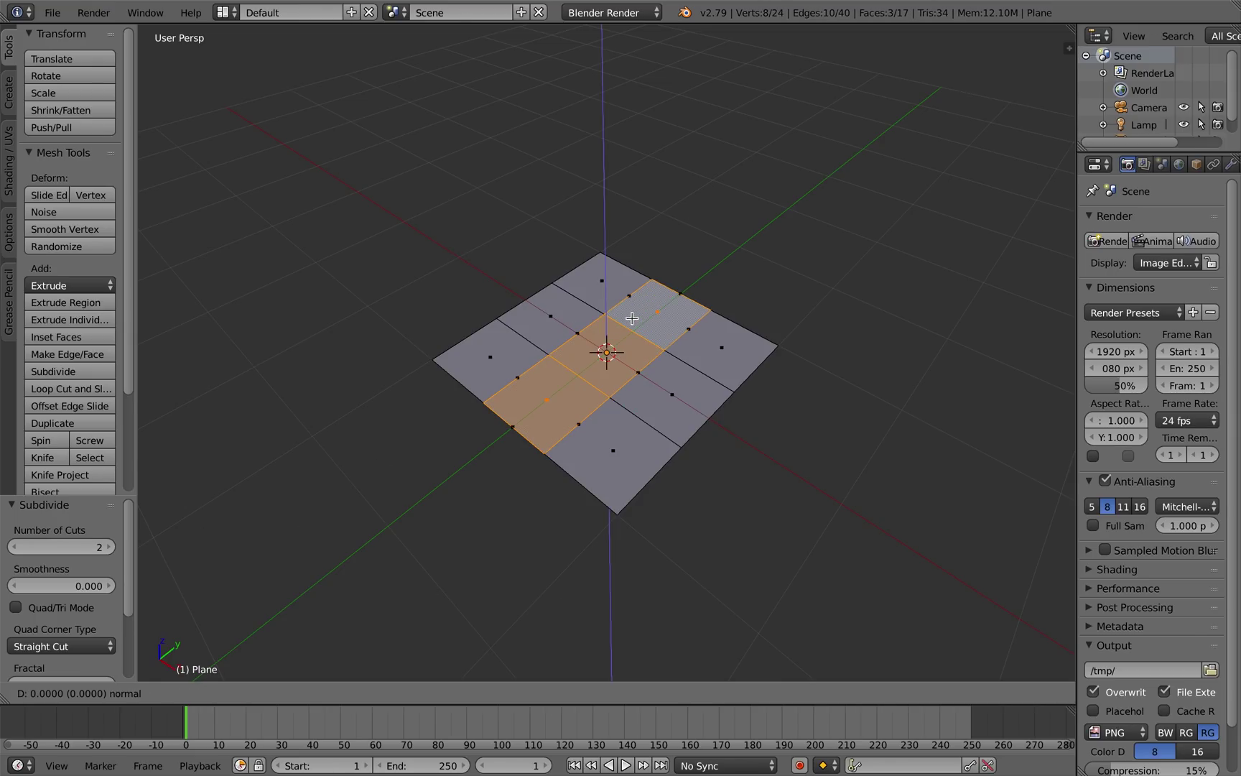
left_click(578, 399)
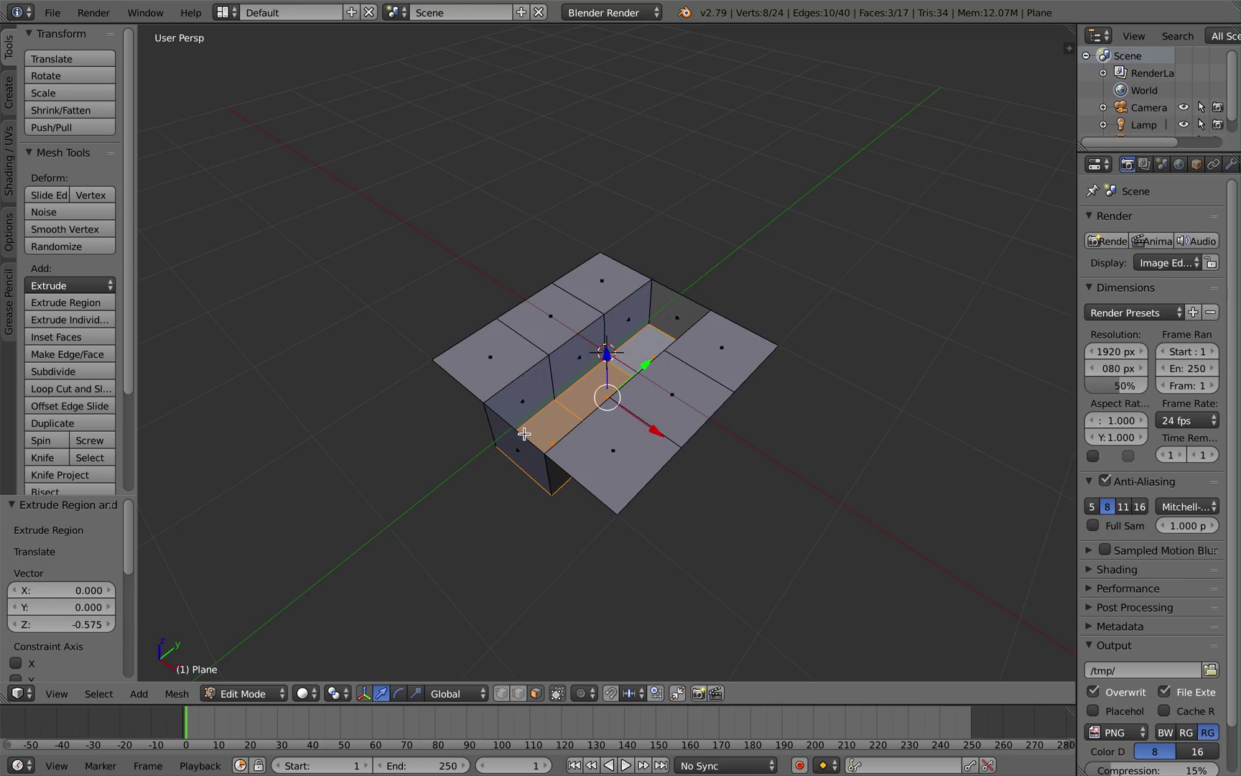
Delete the two end wall faces of the trench.
right_click(515, 450)
right_click(659, 320, "shift")
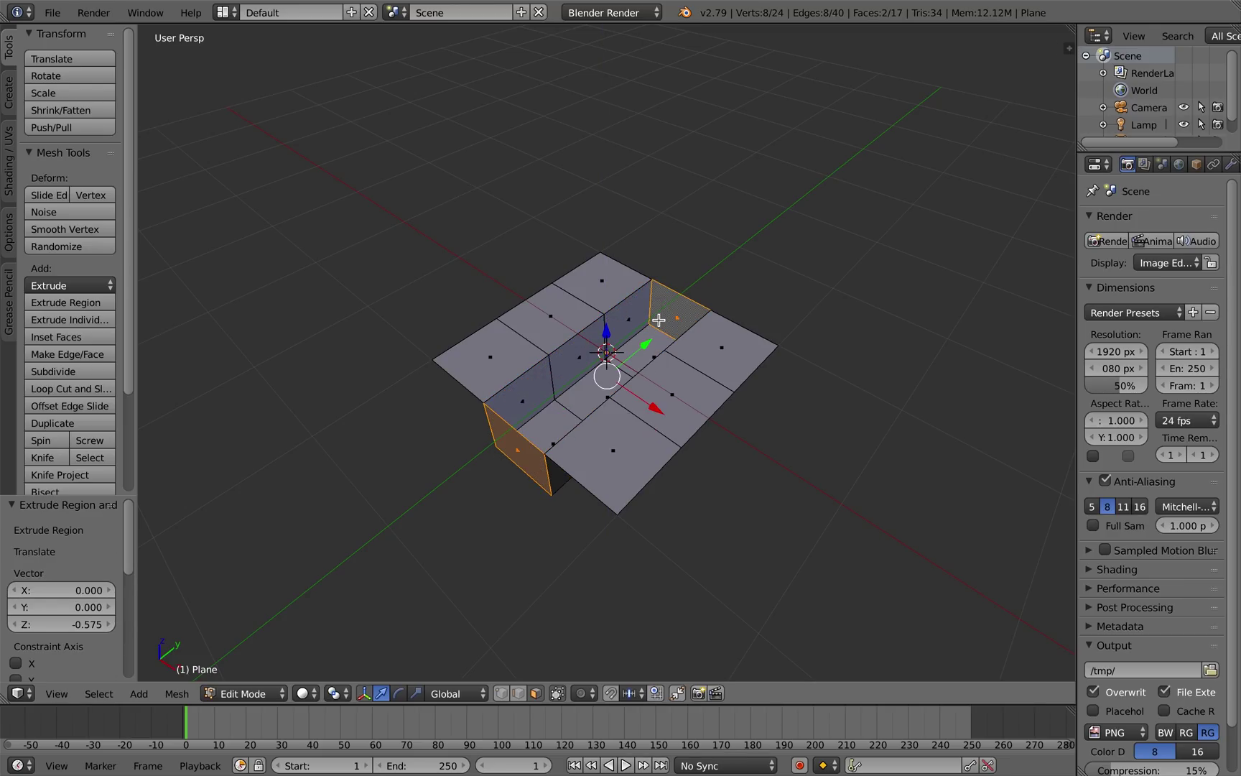
key("x")
left_click(651, 321)
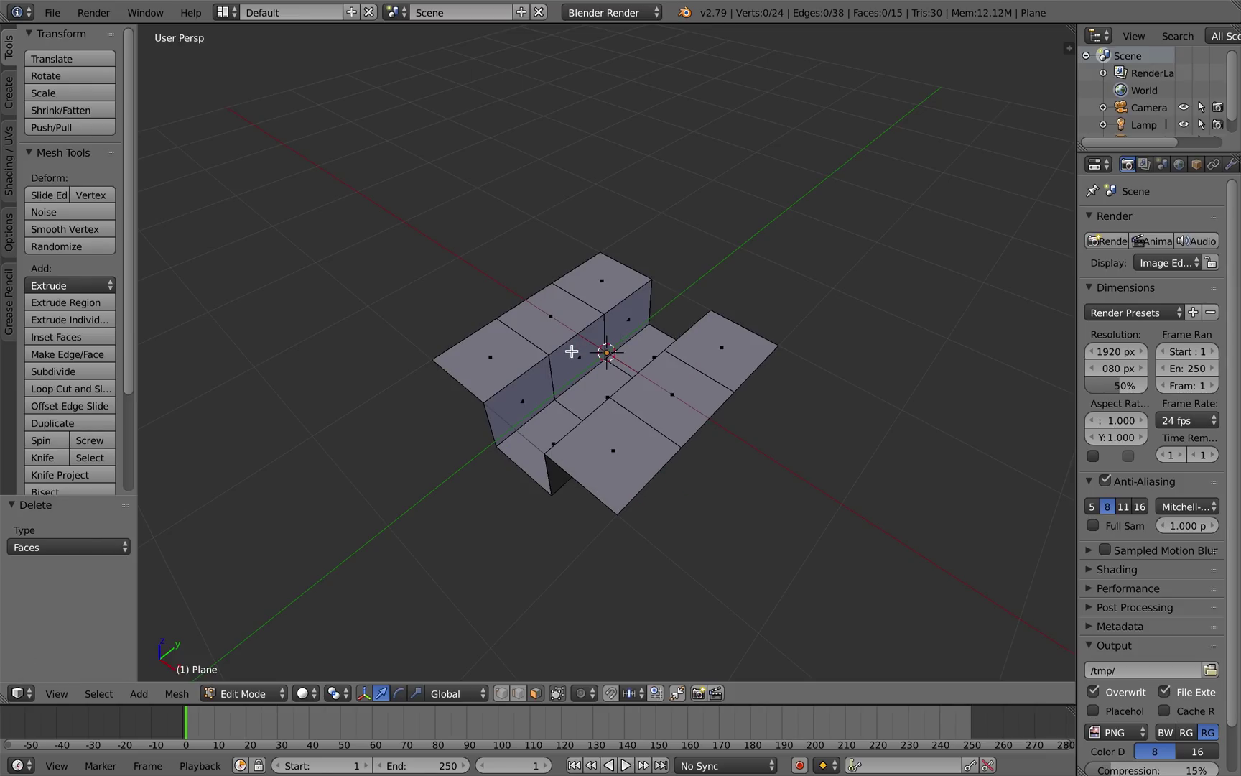
Select the whole trench mesh and subdivide it with 4 cuts.
key("a")
key("w")
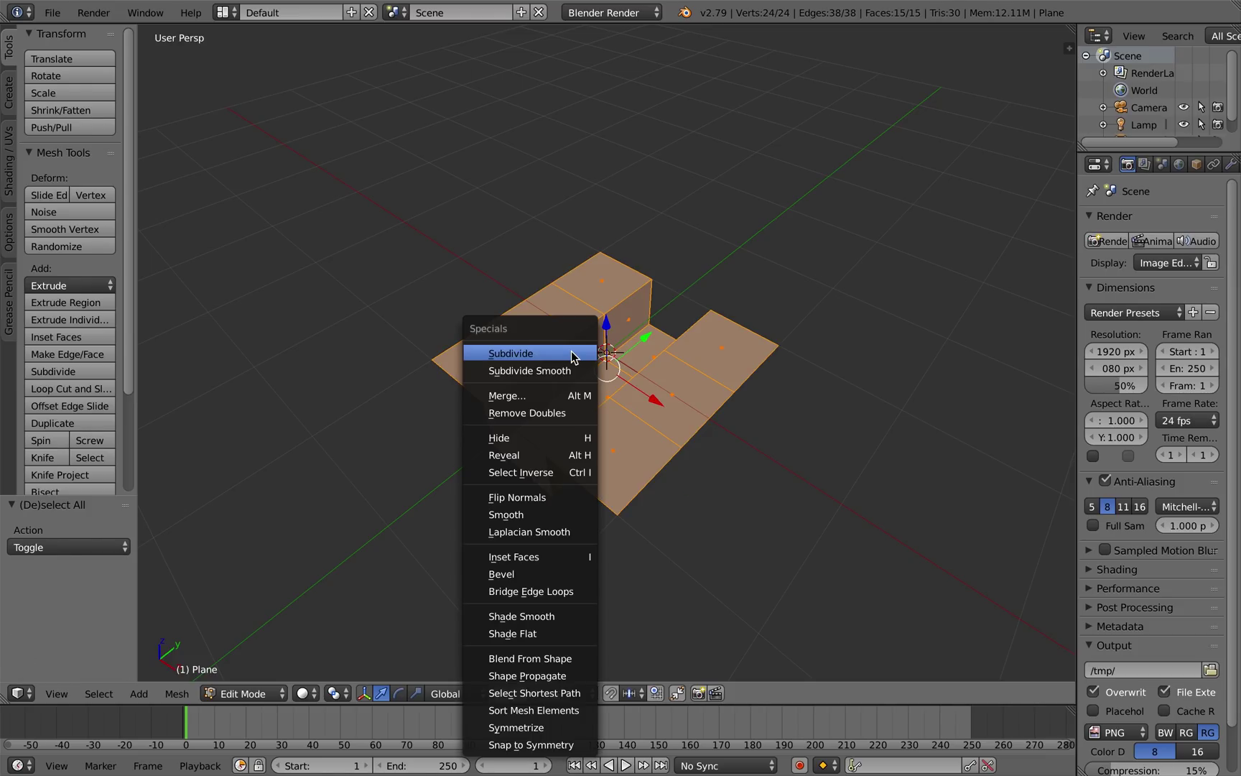
left_click(572, 352)
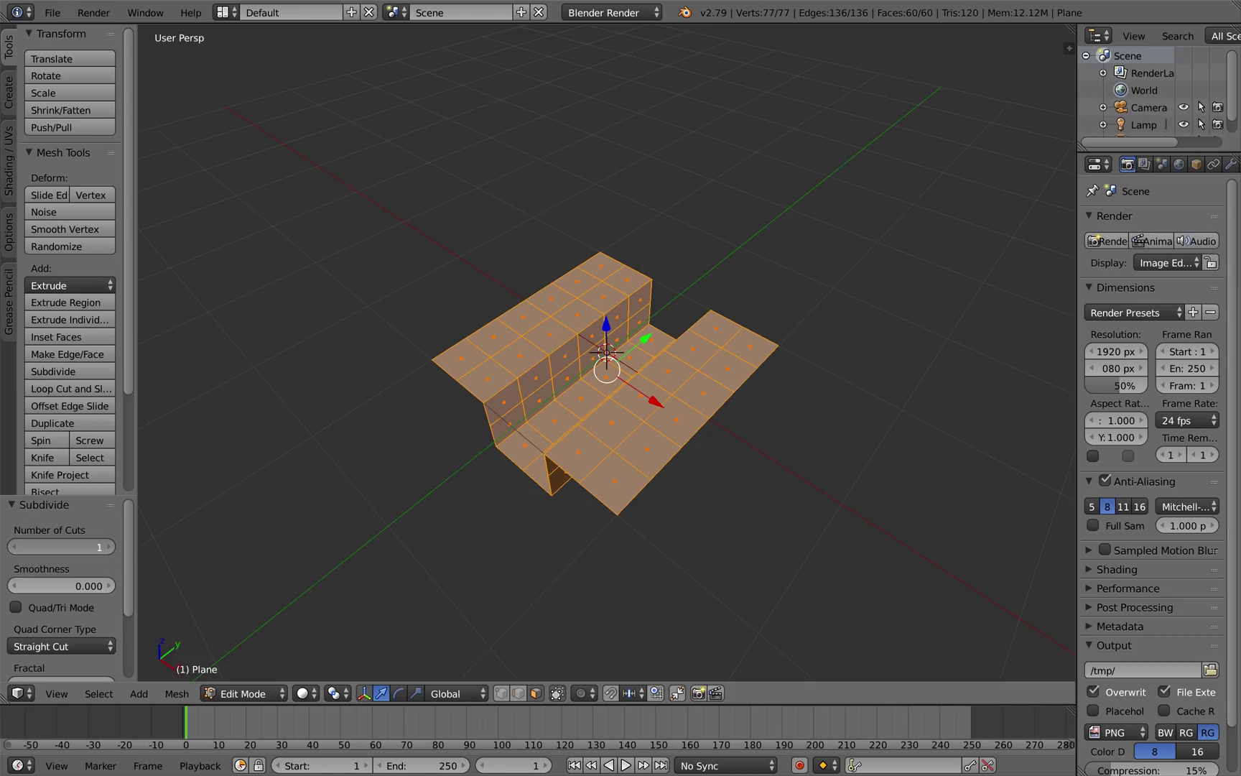
left_click(110, 546)
left_click(110, 546)
left_click(110, 545)
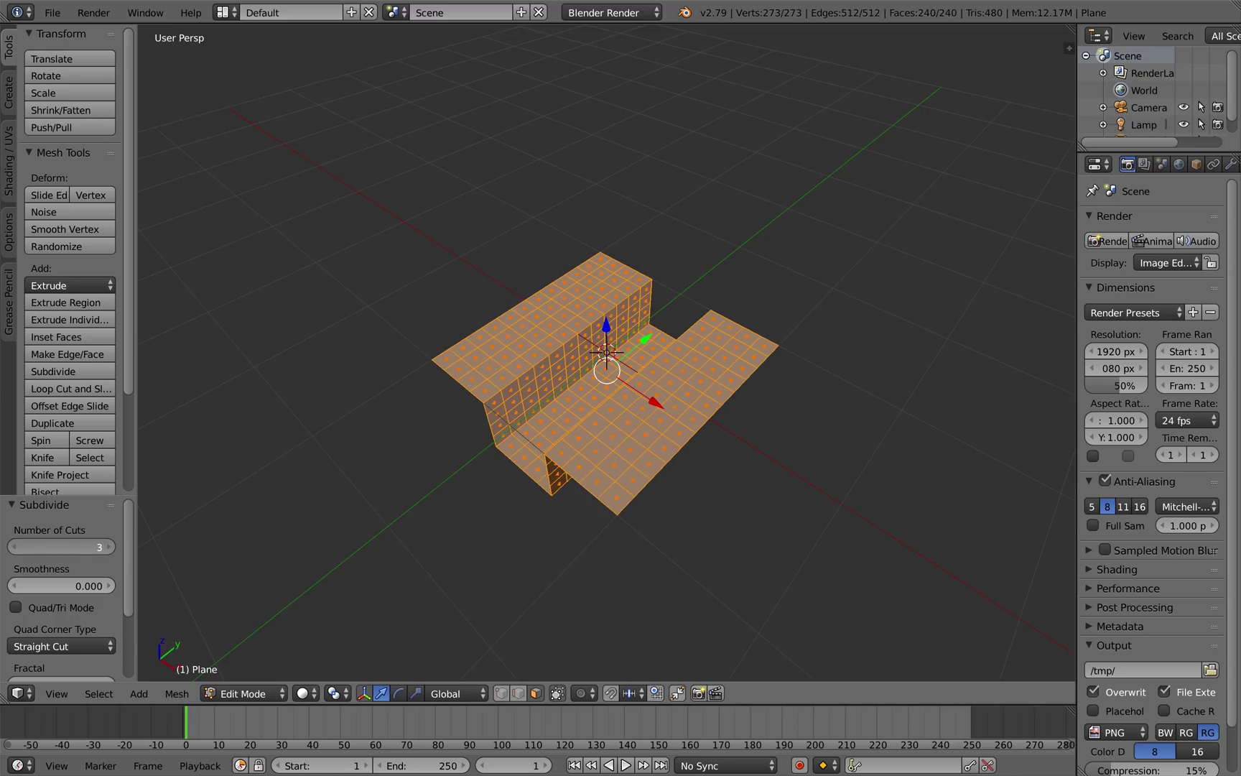
middle_click_drag(447, 501, 478, 472)
In Object Mode, enable Only Render in the sidebar's Display settings.
key("Tab")
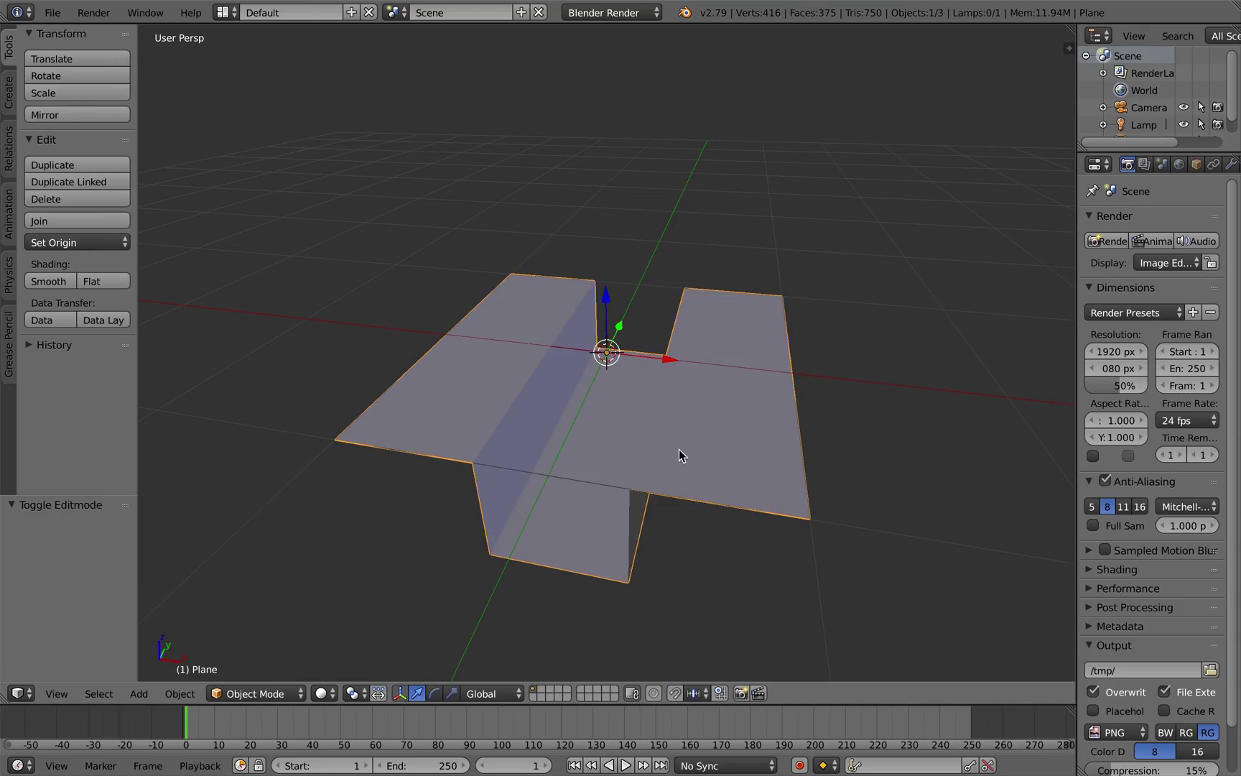
key("n")
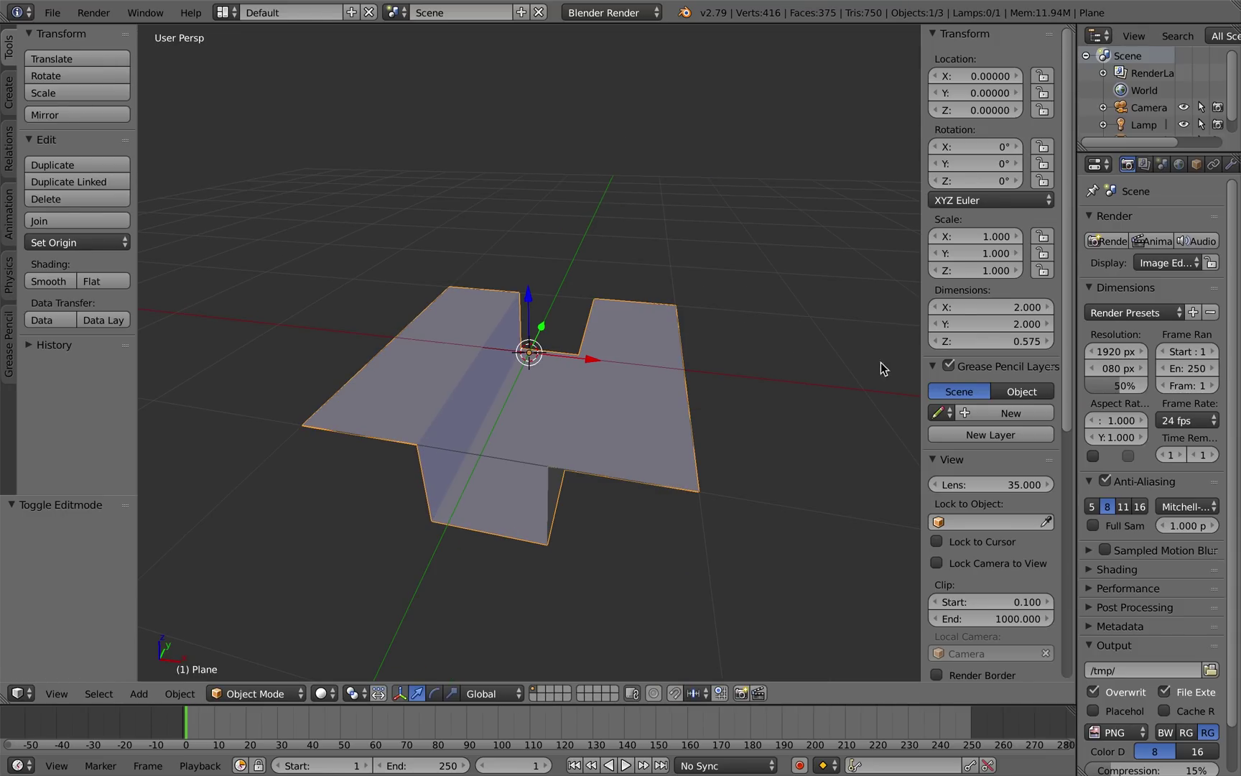
left_click(933, 459)
left_click(936, 479)
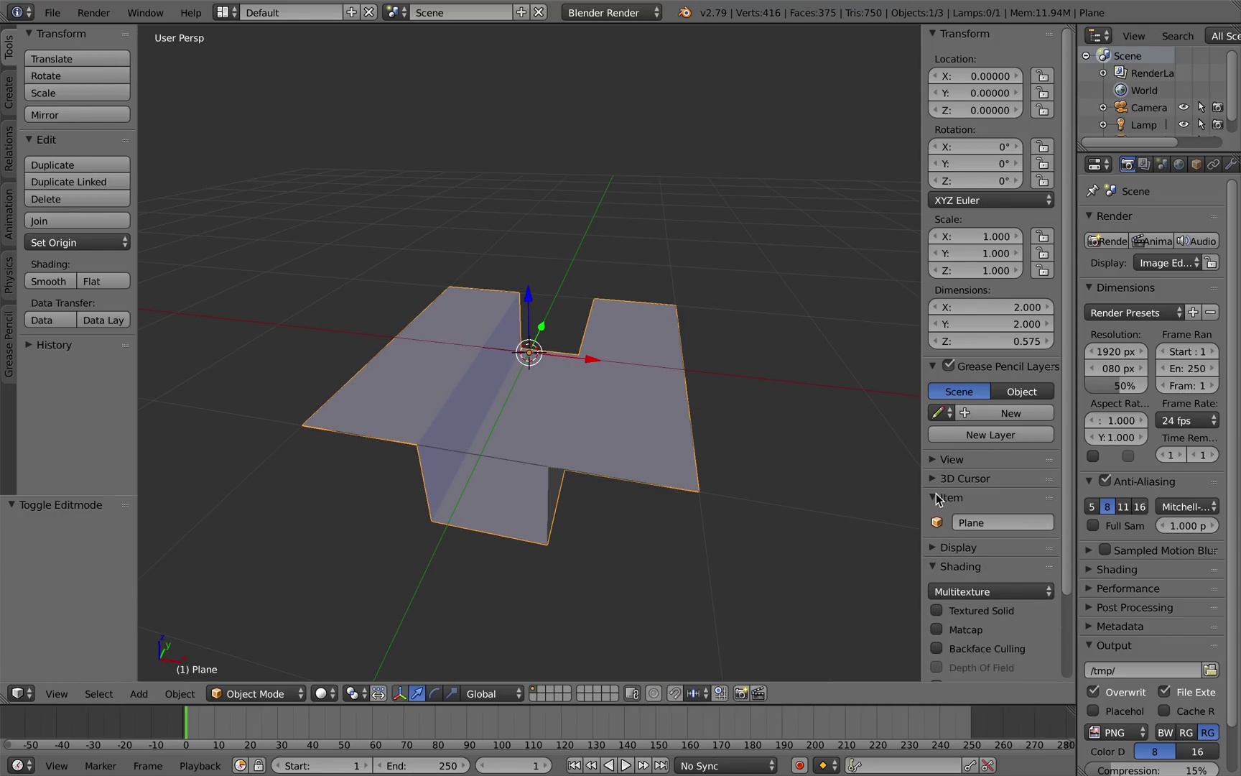
left_click(936, 498)
left_click(936, 516)
left_click(936, 541)
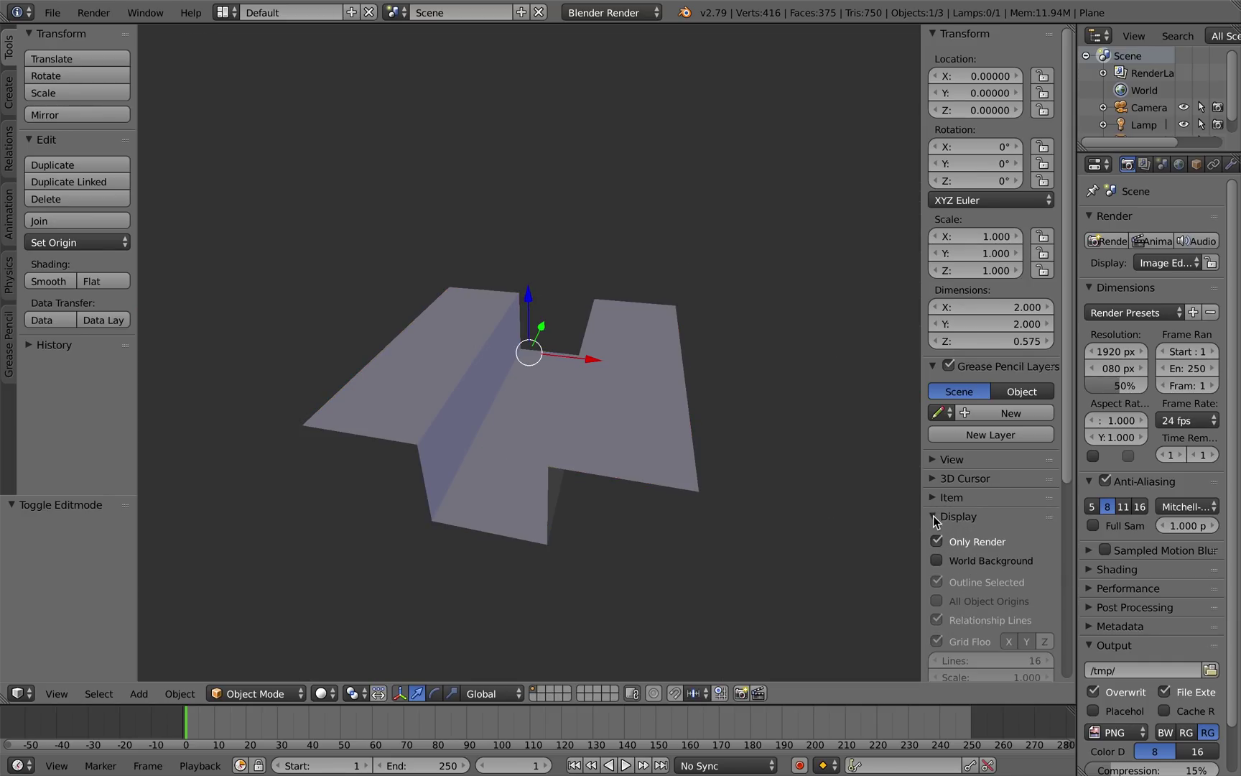
left_click(935, 516)
Turn on Textured Solid, Matcap and Ambient Occlusion viewport shading.
left_click(939, 537)
left_click(947, 579)
left_click(954, 601)
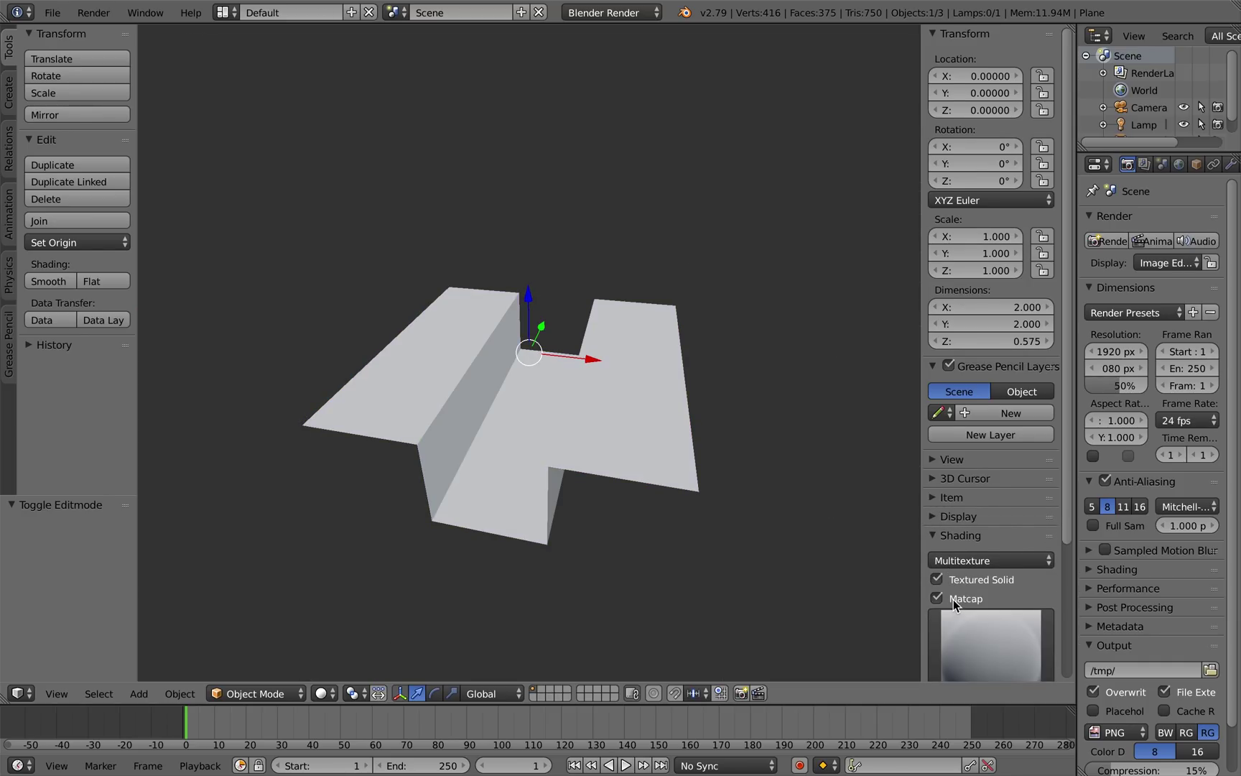
scroll(956, 603, "down", 5)
left_click(961, 625)
middle_click_drag(636, 367, 625, 390)
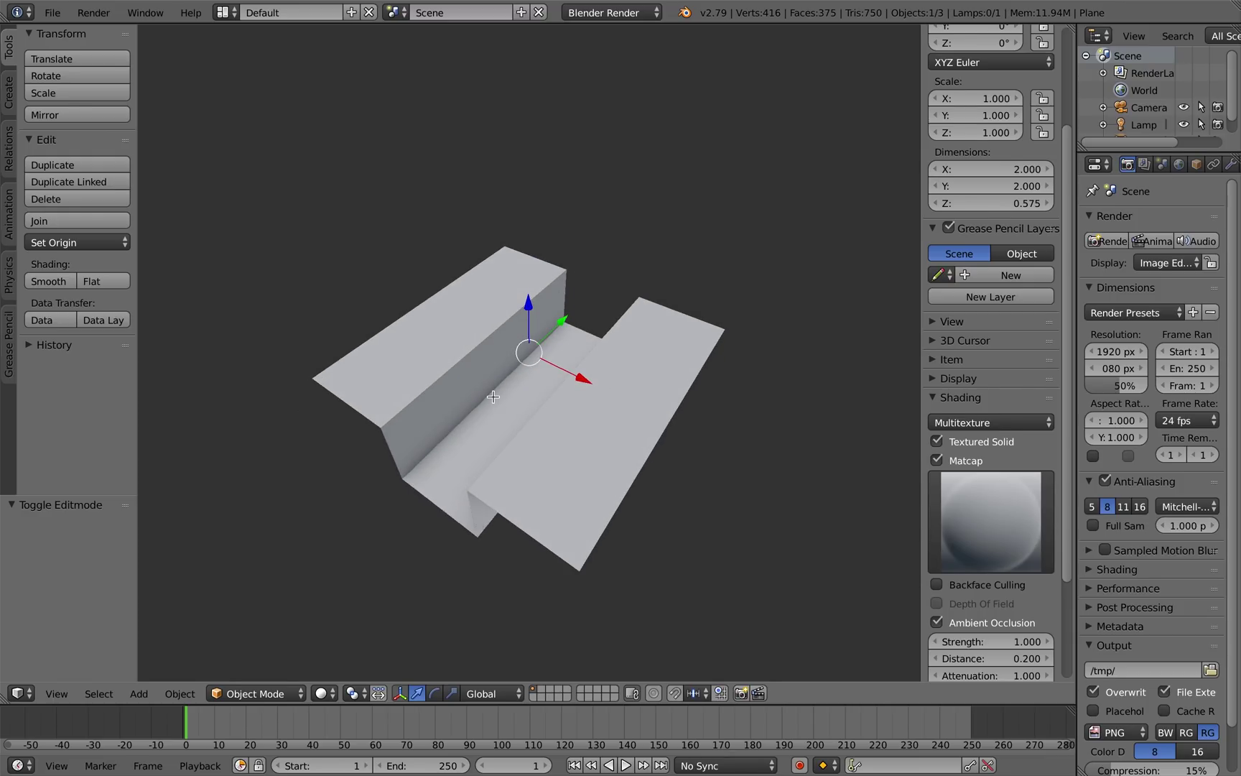
Run Generate Plates and Greebles on the trench and inspect it in Object Mode.
key("Tab")
key("space")
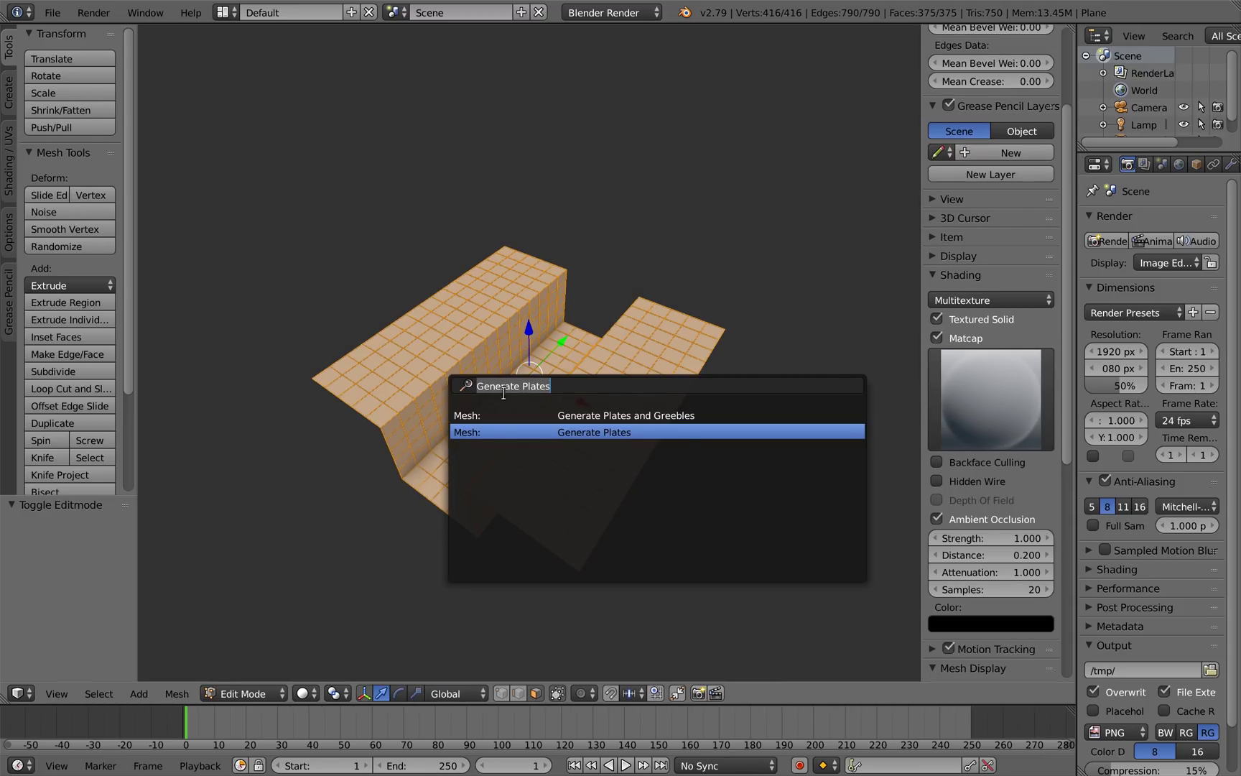
left_click(582, 417)
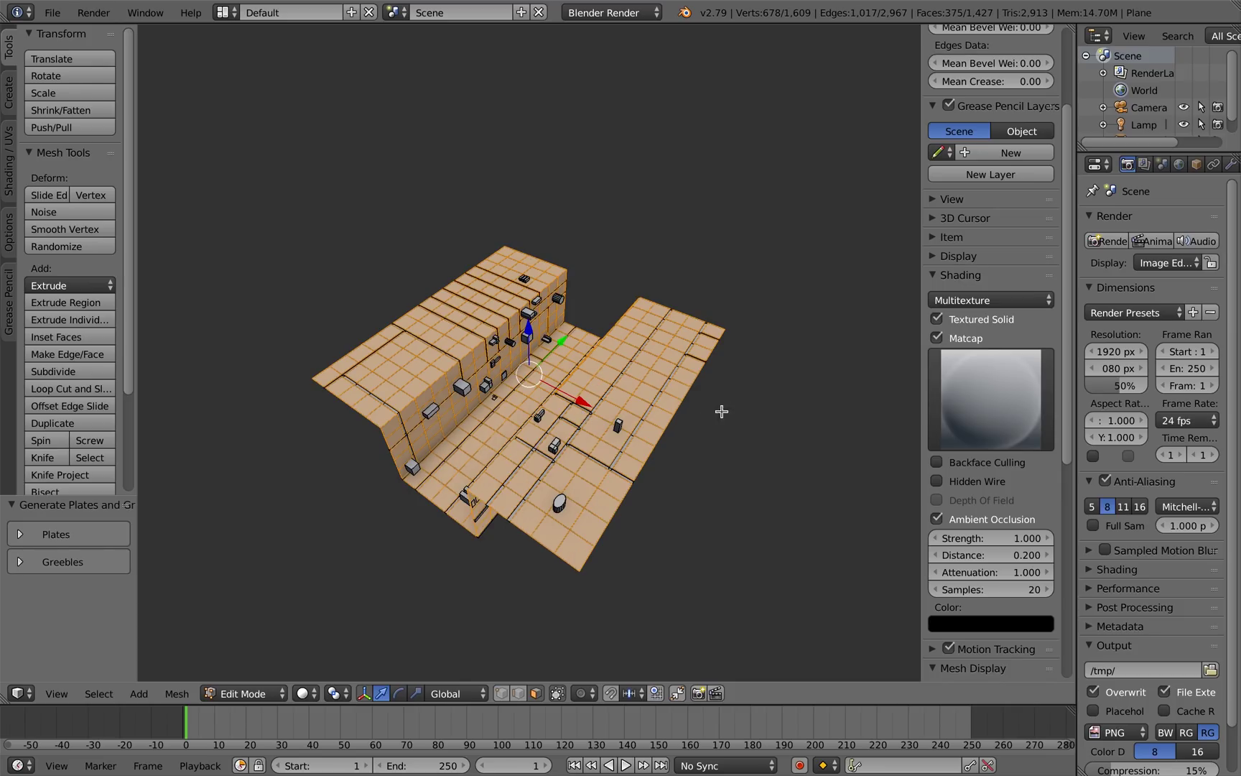
middle_click_drag(616, 435, 519, 422)
key("Tab")
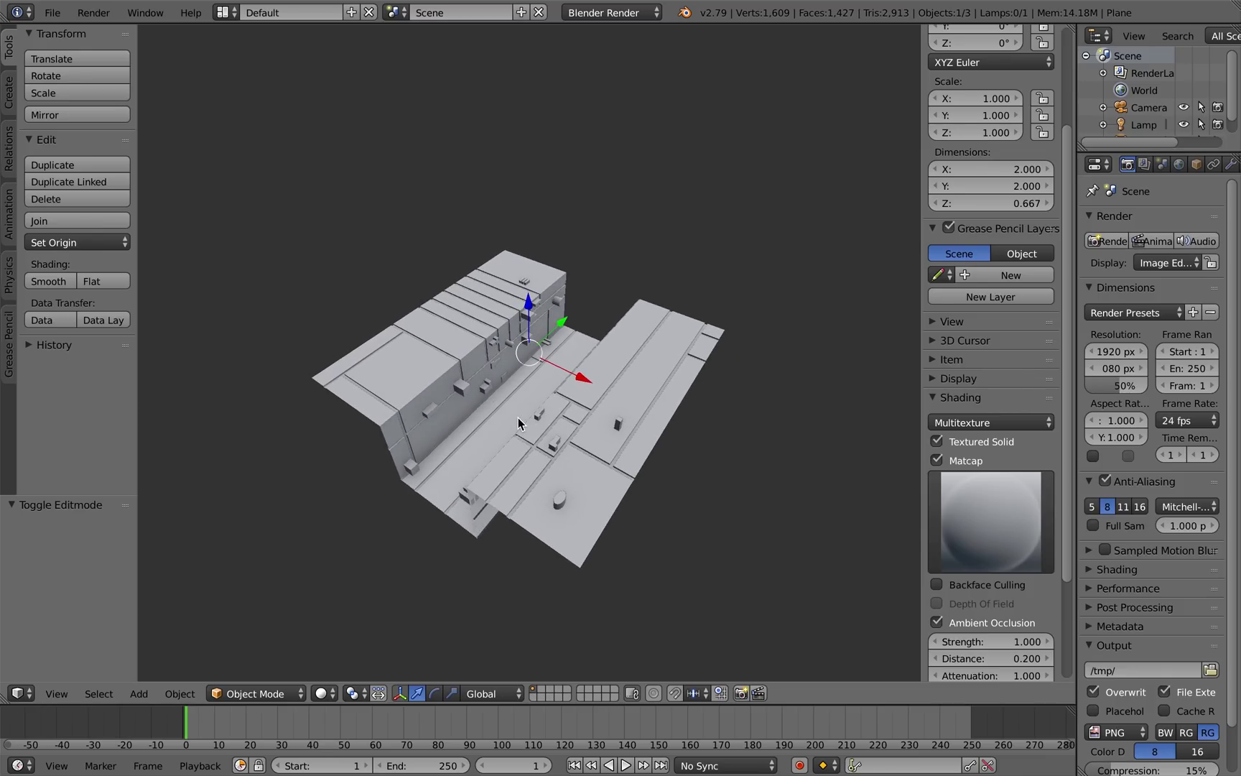
Undo and rerun Generate Plates and Greebles, enlarging its settings panel.
key("Tab")
key("ctrl+z")
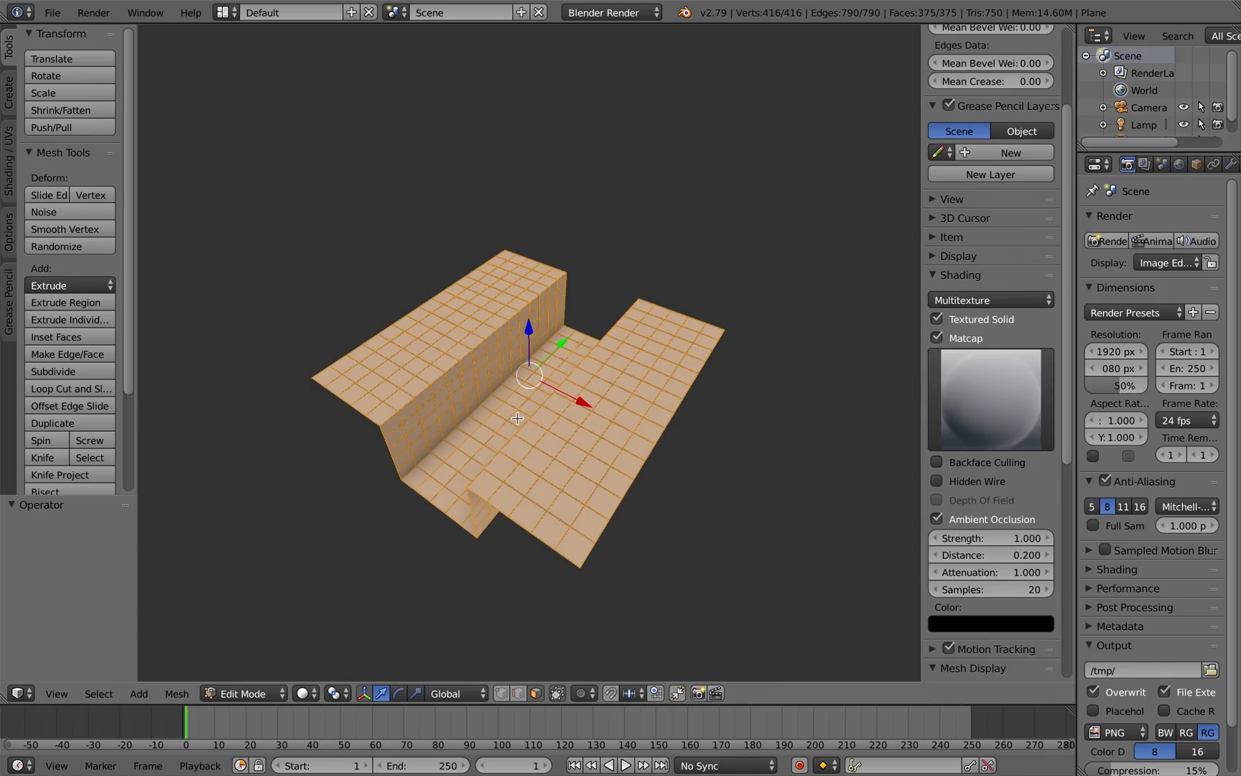
key("space")
left_click(640, 453)
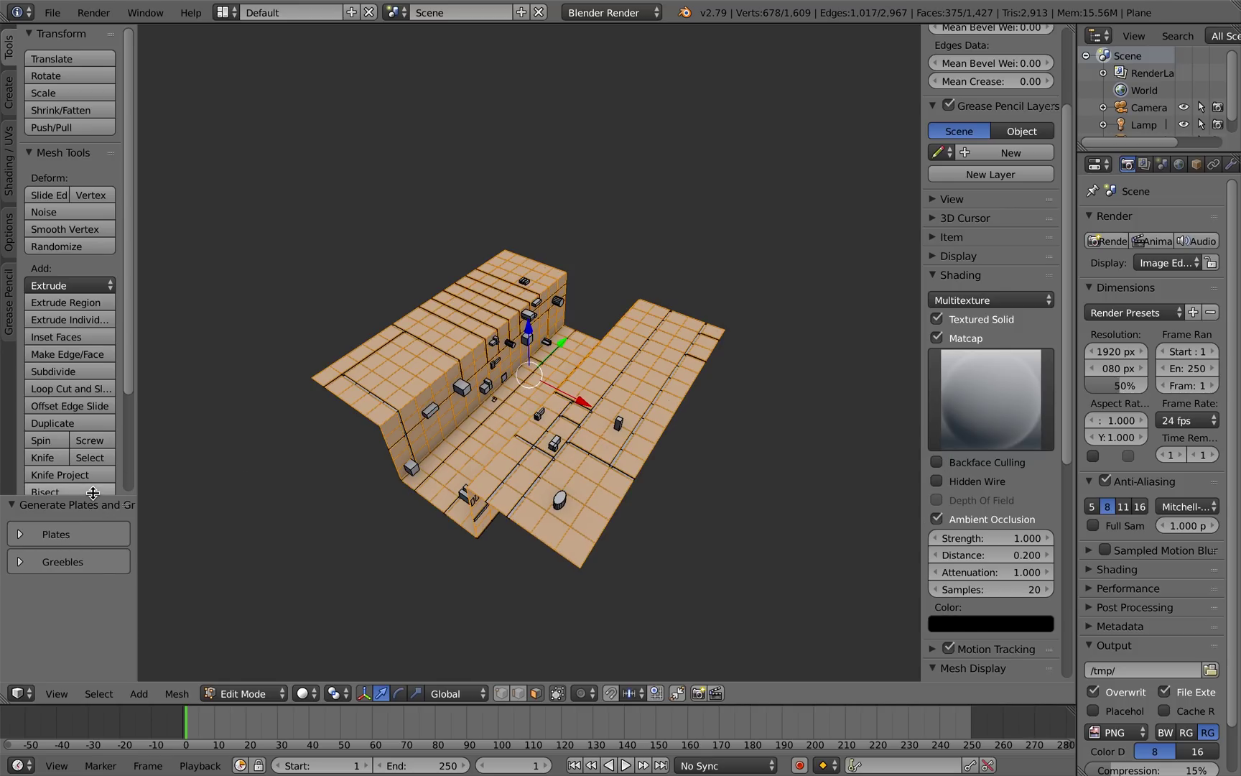
left_click_drag(97, 497, 112, 94)
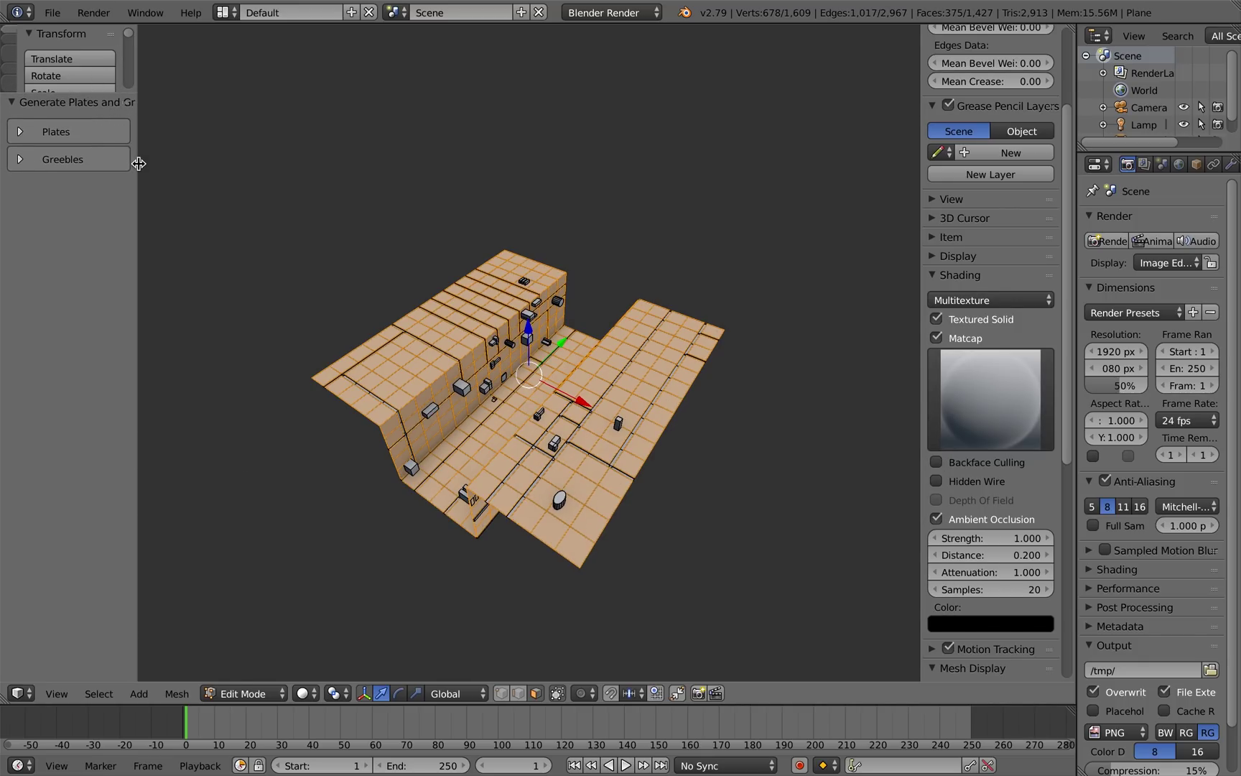
left_click_drag(137, 160, 221, 166)
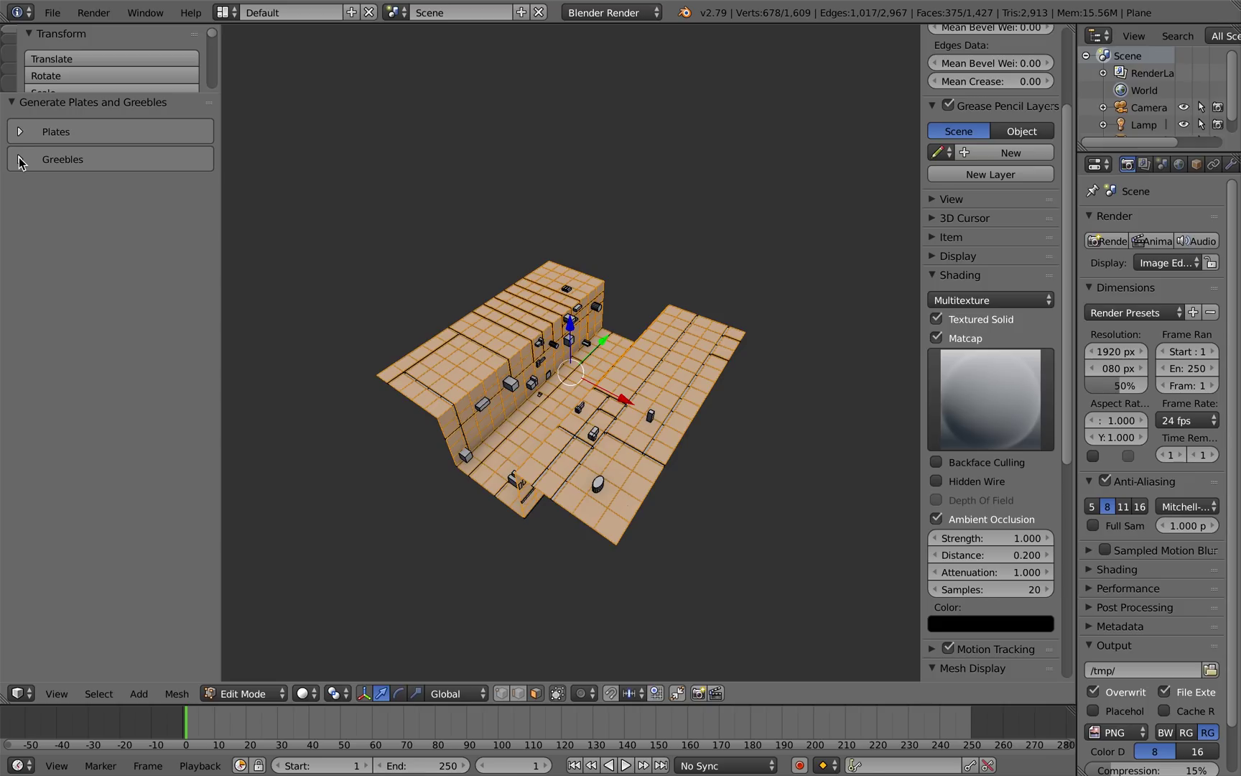
Turn off greeble generation and raise the maximum plate height to 0.024.
left_click(20, 160)
left_click(20, 131)
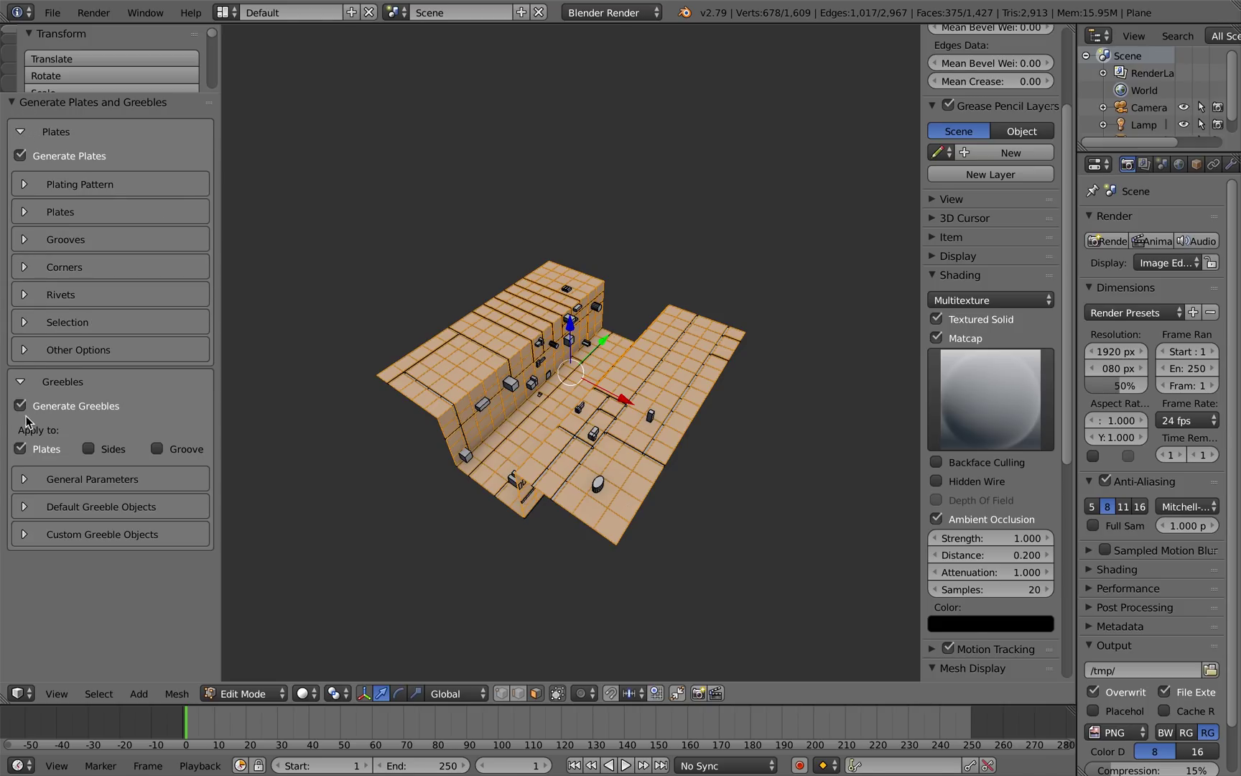
left_click(72, 413)
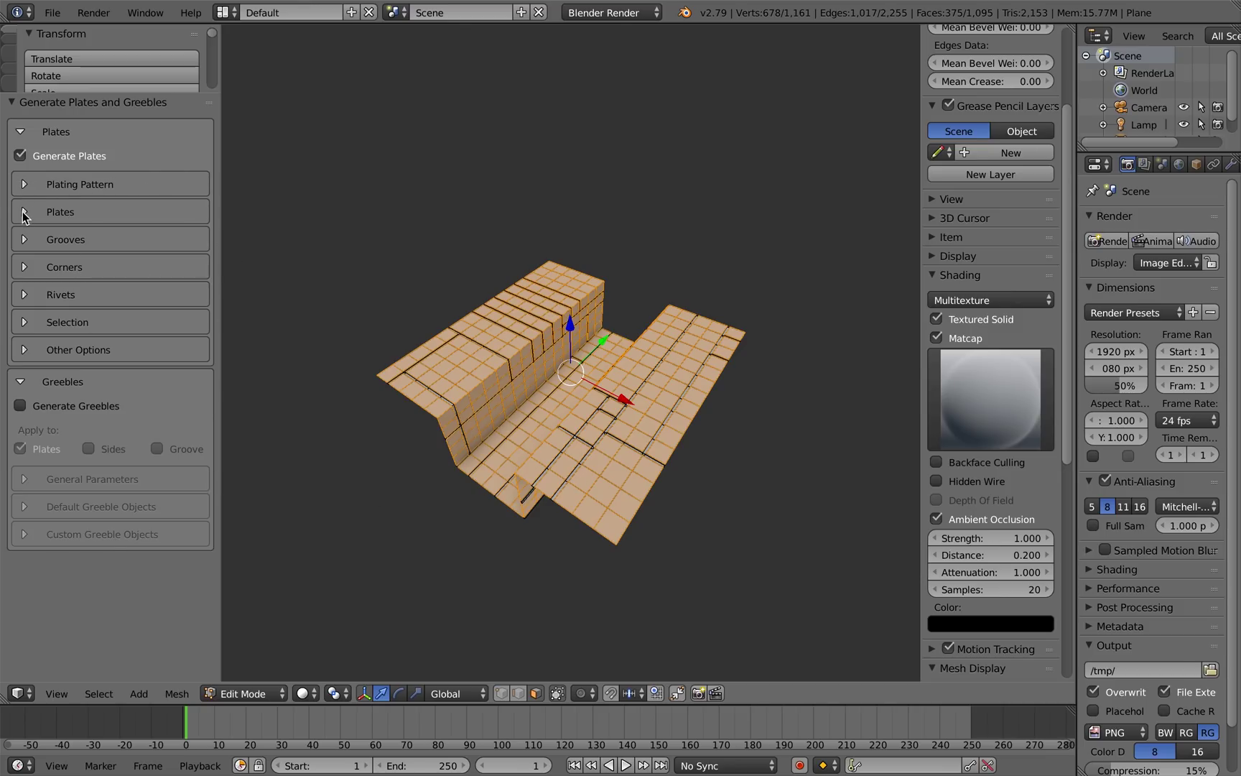
left_click(25, 212)
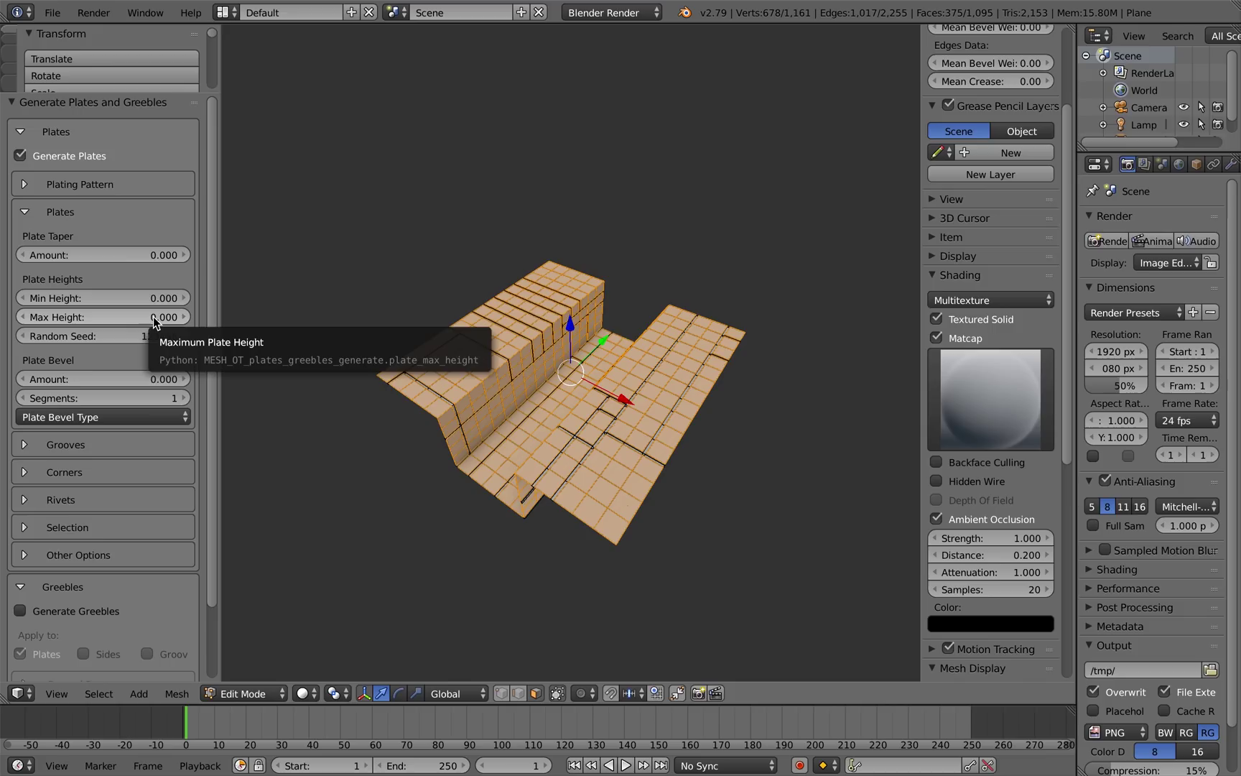
left_click_drag(149, 317, 164, 316)
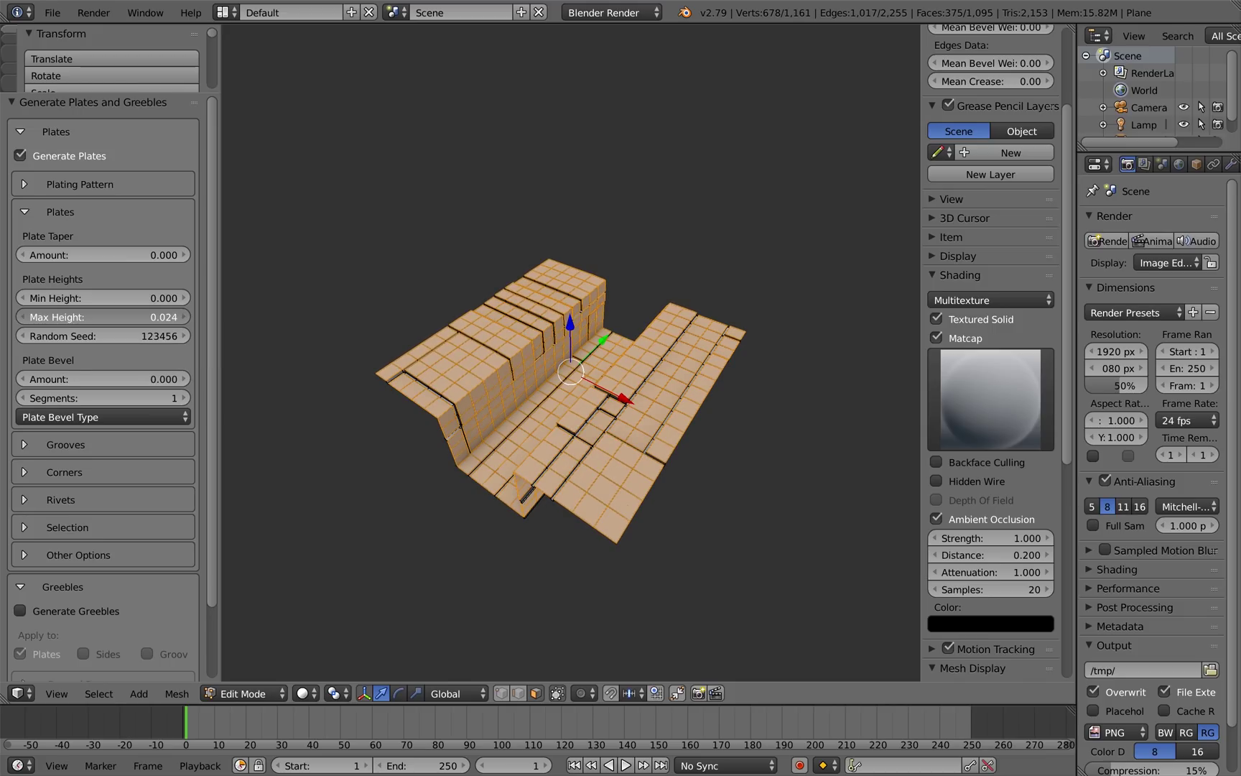
middle_click_drag(440, 349, 627, 363)
key("Tab")
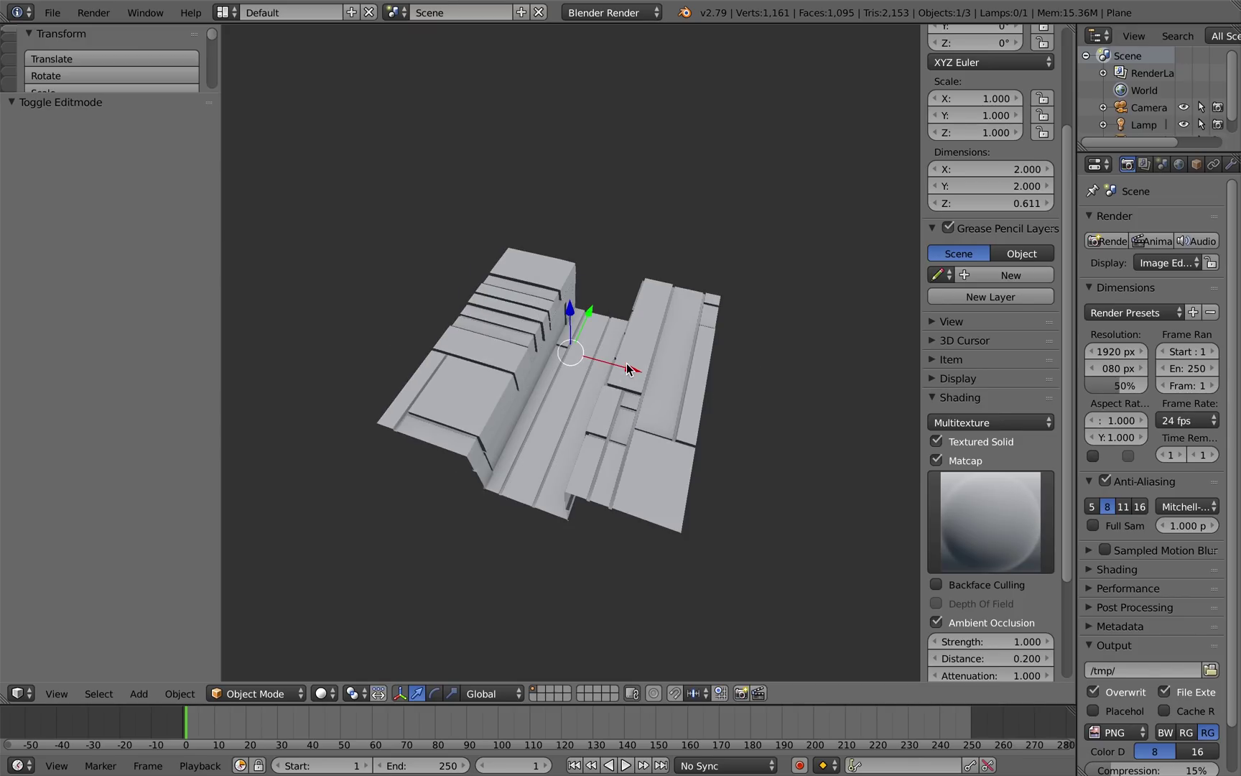
Regenerate the plates with plating seed 123464 and minimum plate height -0.022.
key("ctrl+z")
key("ctrl+z")
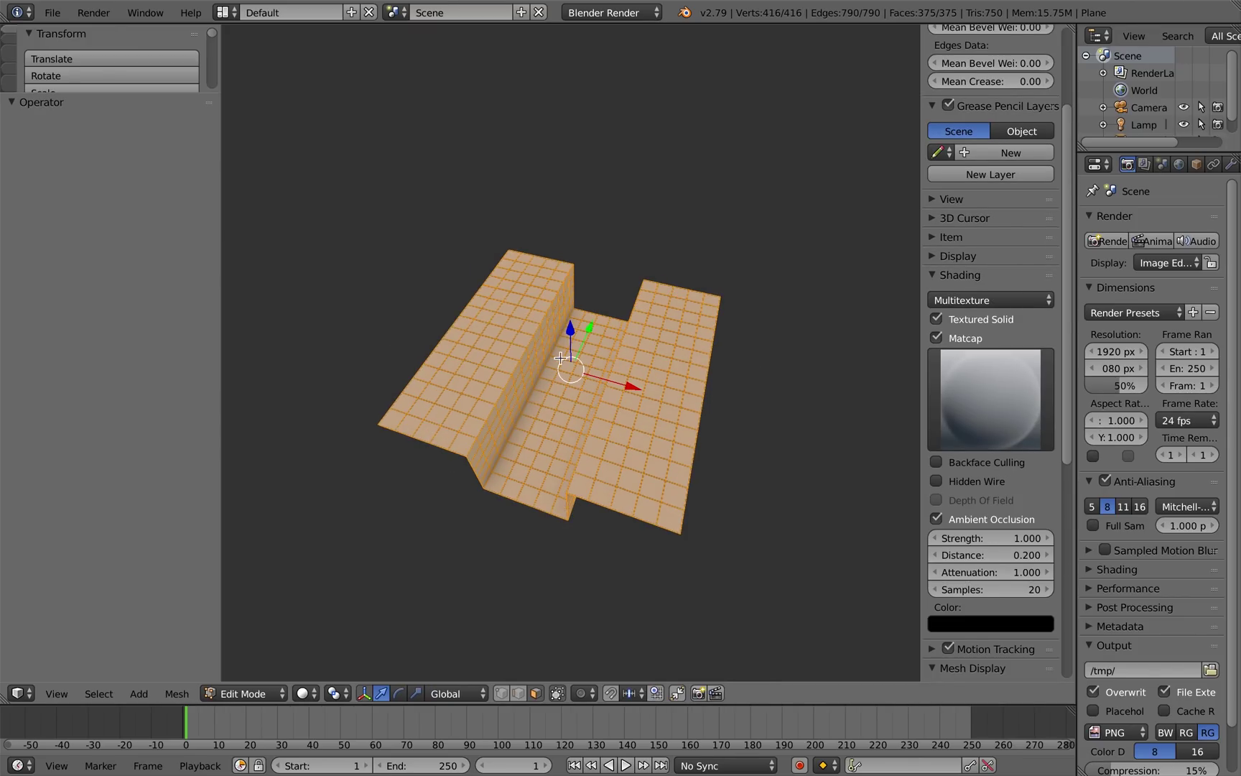
key("space")
key("Return")
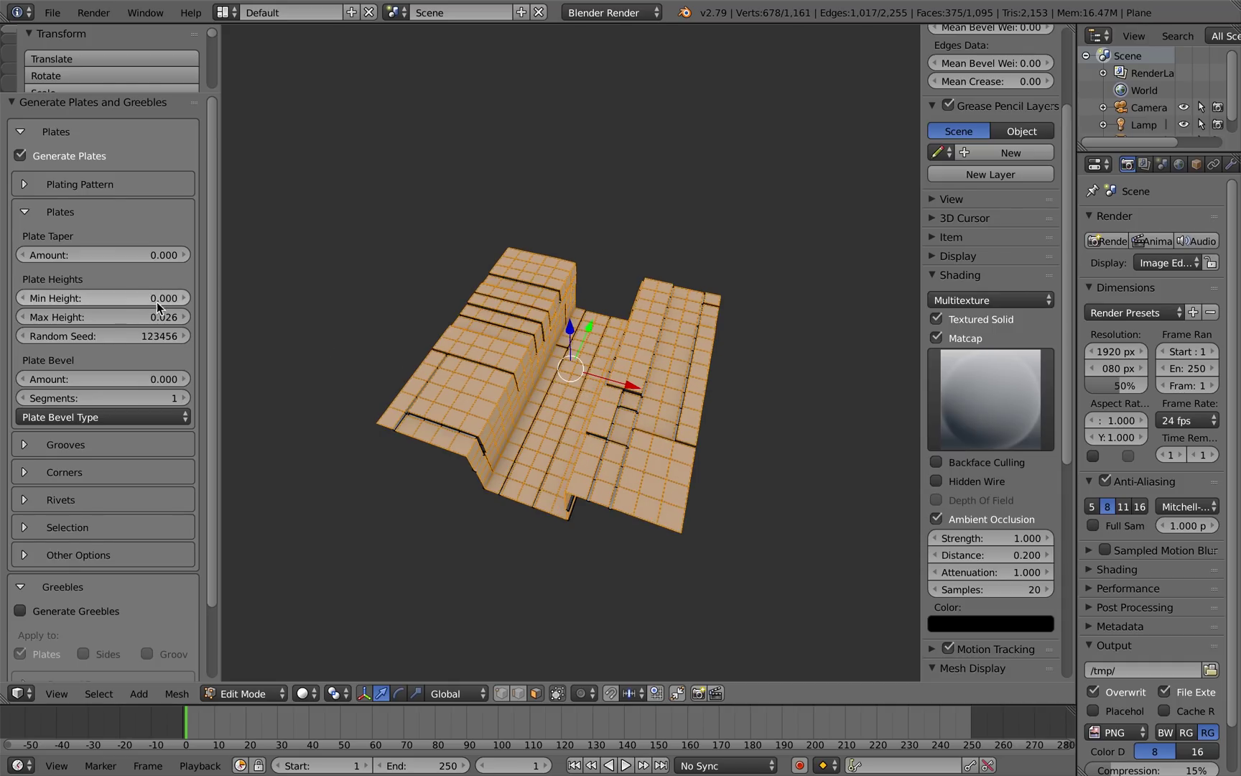
left_click(21, 184)
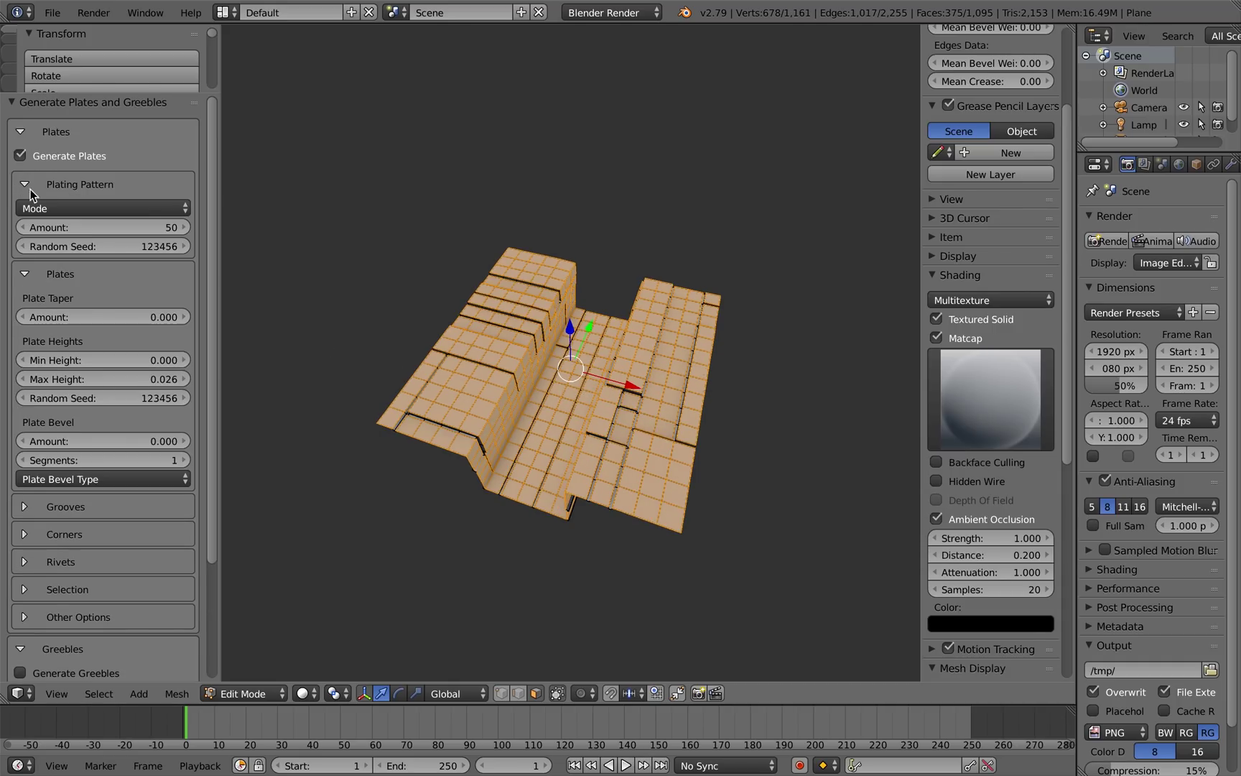
left_click_drag(144, 242, 165, 243)
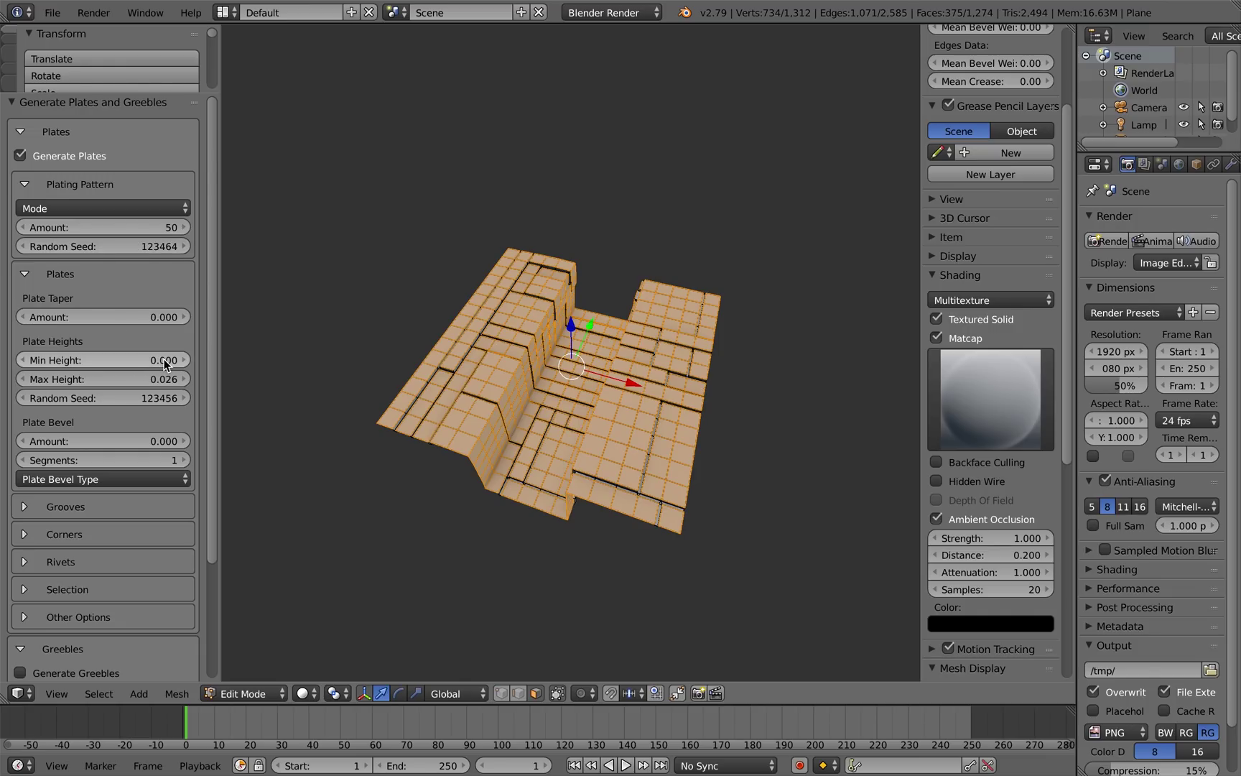
left_click_drag(161, 360, 166, 387)
Widen the plate grooves to 0.044 and change the plating seed to 123462.
left_click(25, 510)
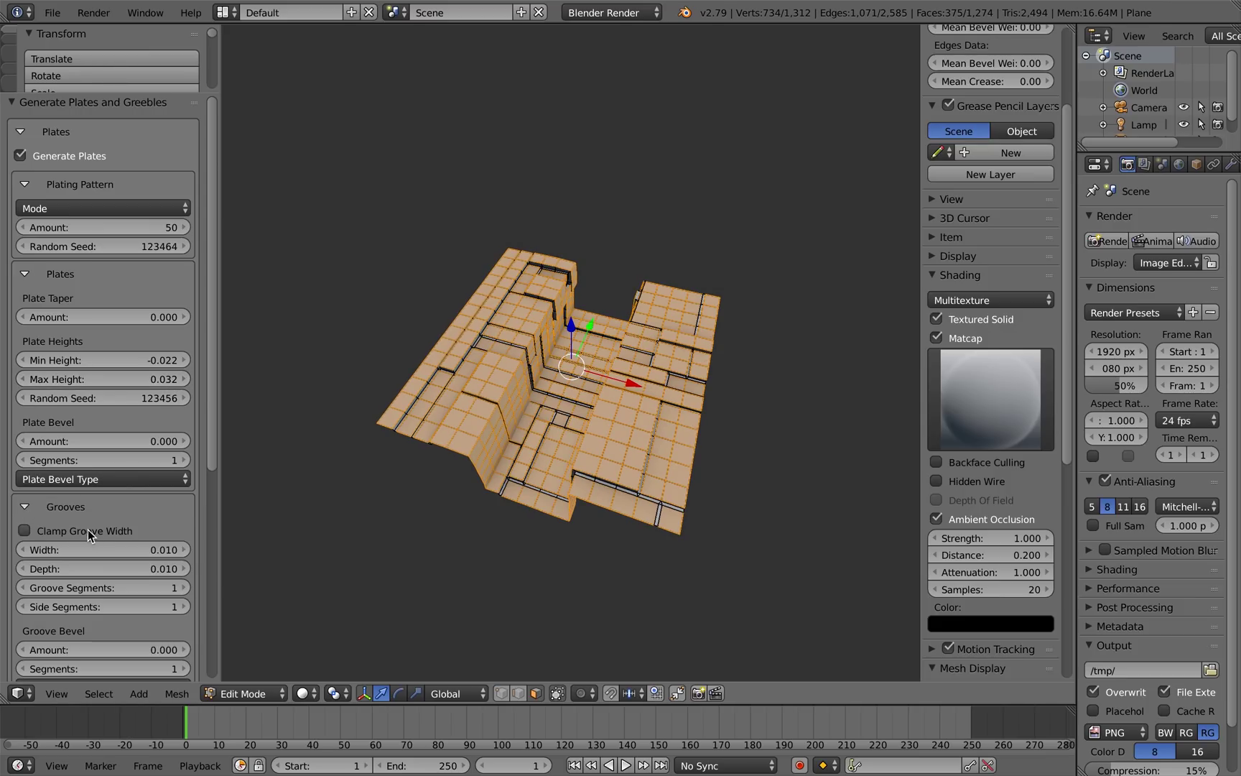
mouse_move(108, 550)
left_mouse_down()
mouse_move(136, 550)
mouse_move(126, 549)
left_mouse_up()
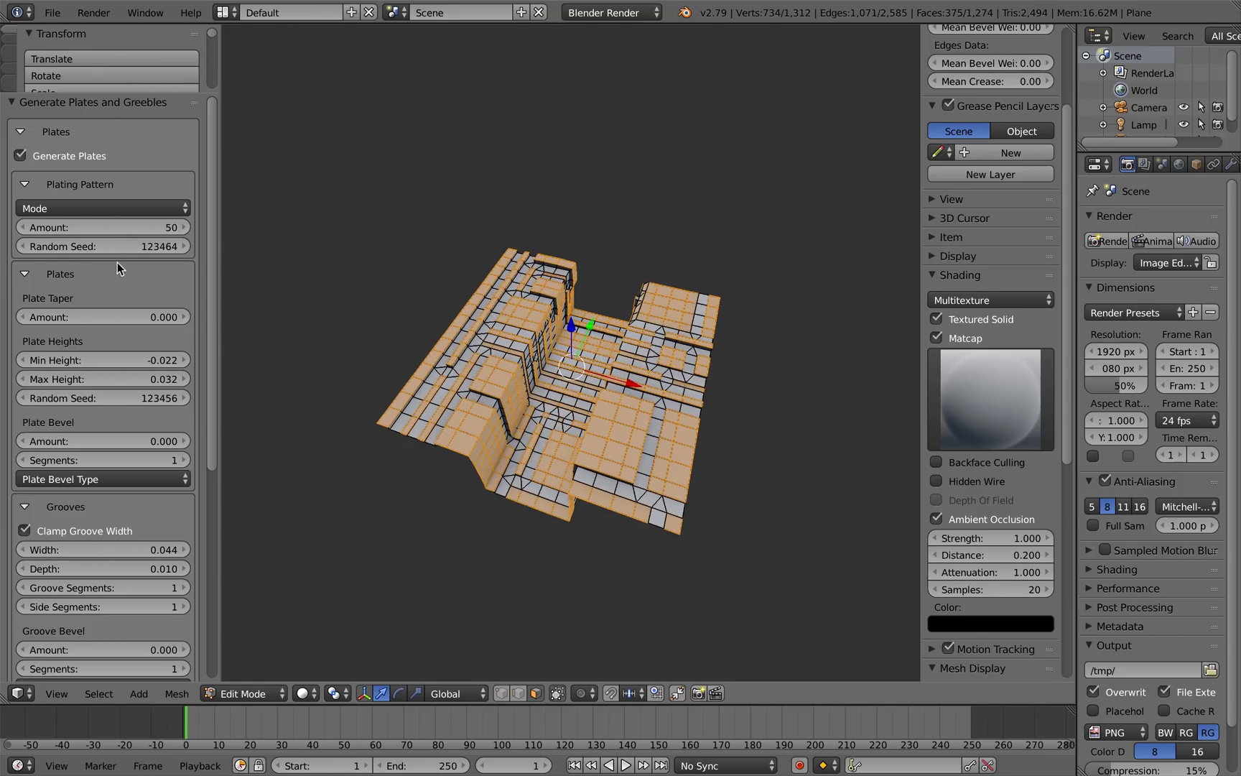
left_click_drag(117, 246, 116, 245)
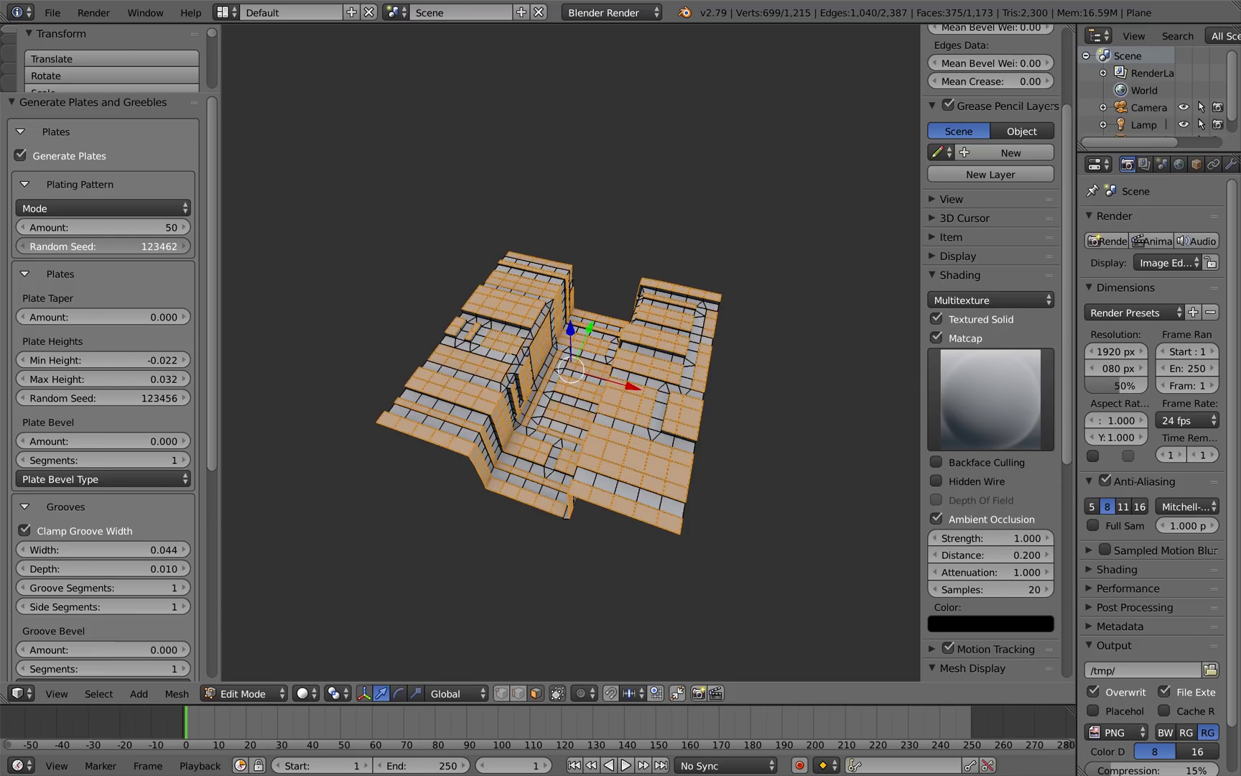
View the plated trench from a lower angle in Object Mode.
middle_click_drag(595, 431, 510, 392)
scroll(595, 401, "up", 6)
key("Tab")
scroll(545, 350, "up", 4)
scroll(545, 350, "down", 3)
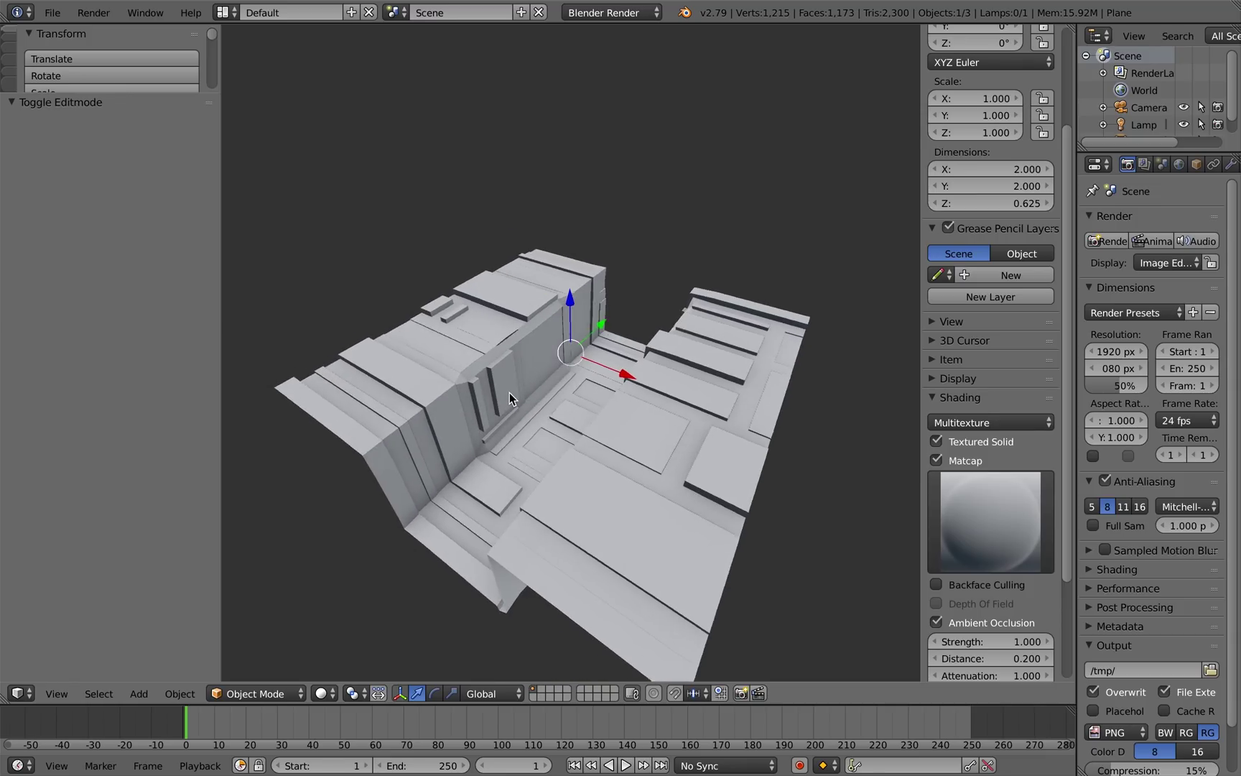
Undo the plating in Edit Mode and rerun Generate Plates and Greebles.
key("Tab")
key("ctrl+z")
key("ctrl+z")
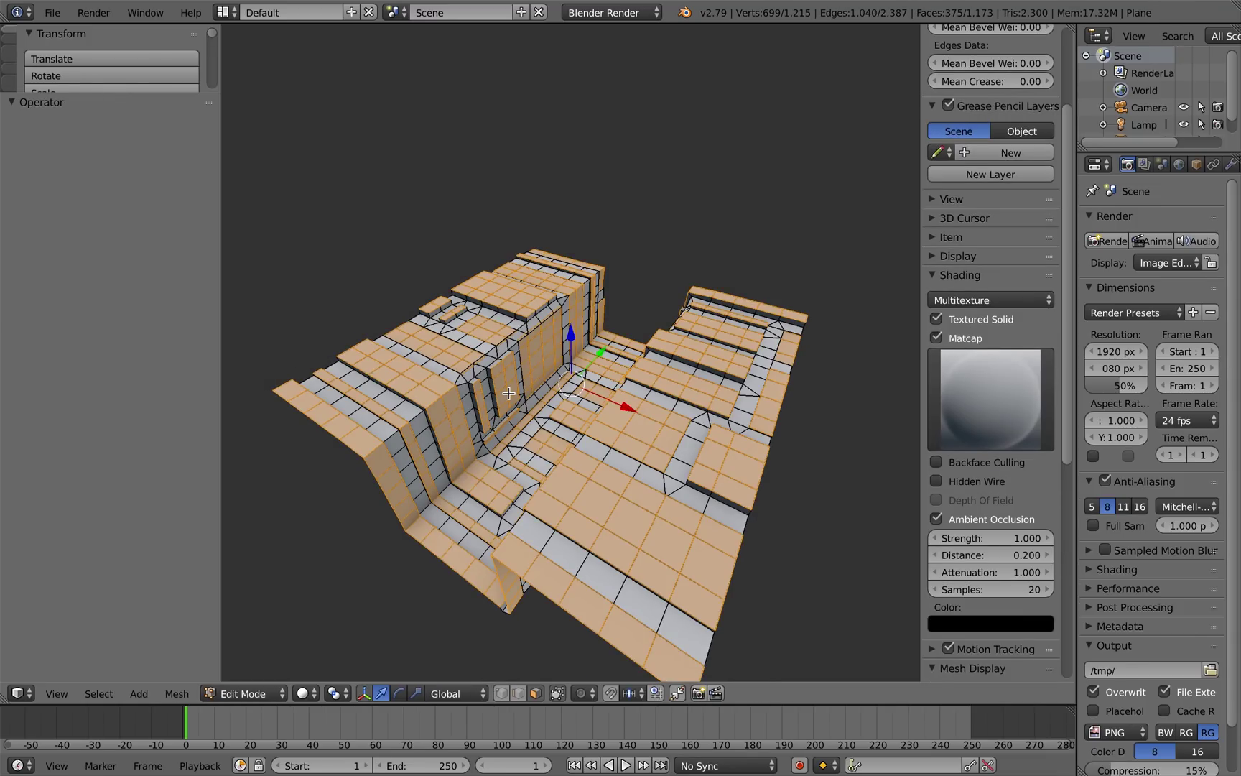
key("space")
key("Return")
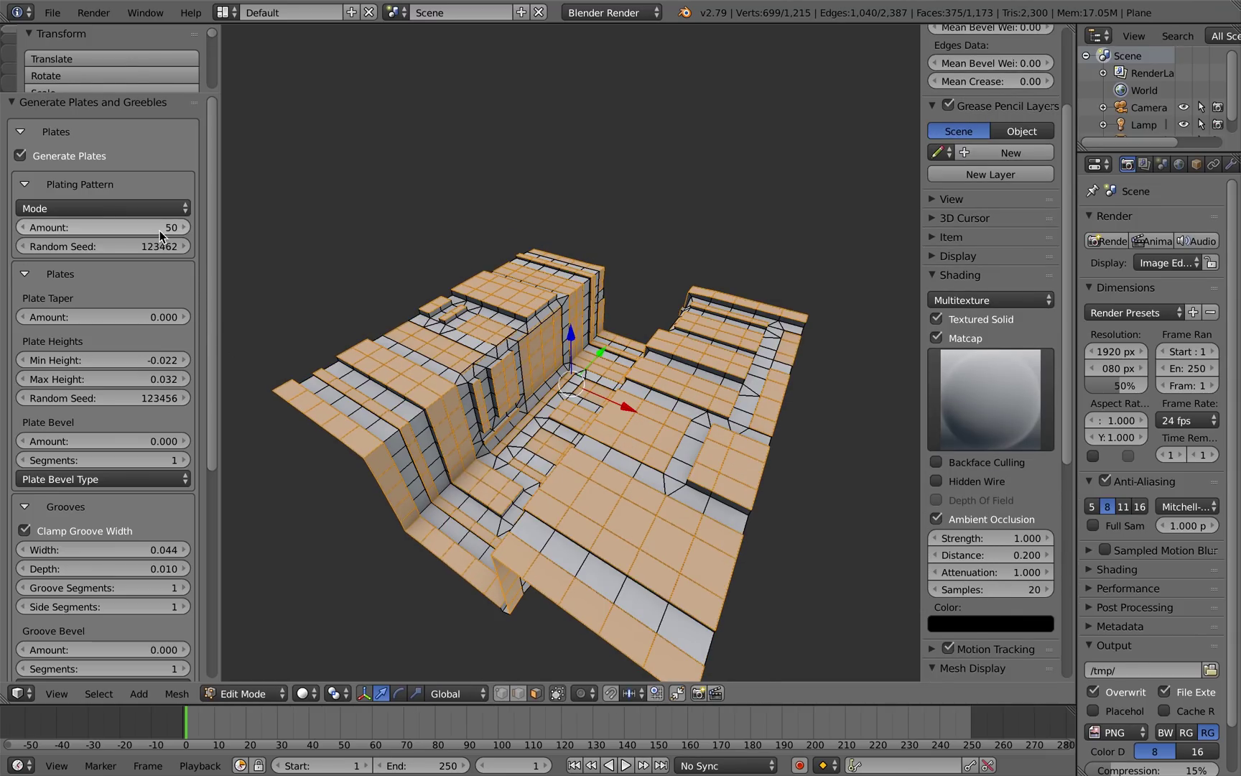
Set the plating random seed to 123463.
left_click(185, 245)
left_click(153, 246)
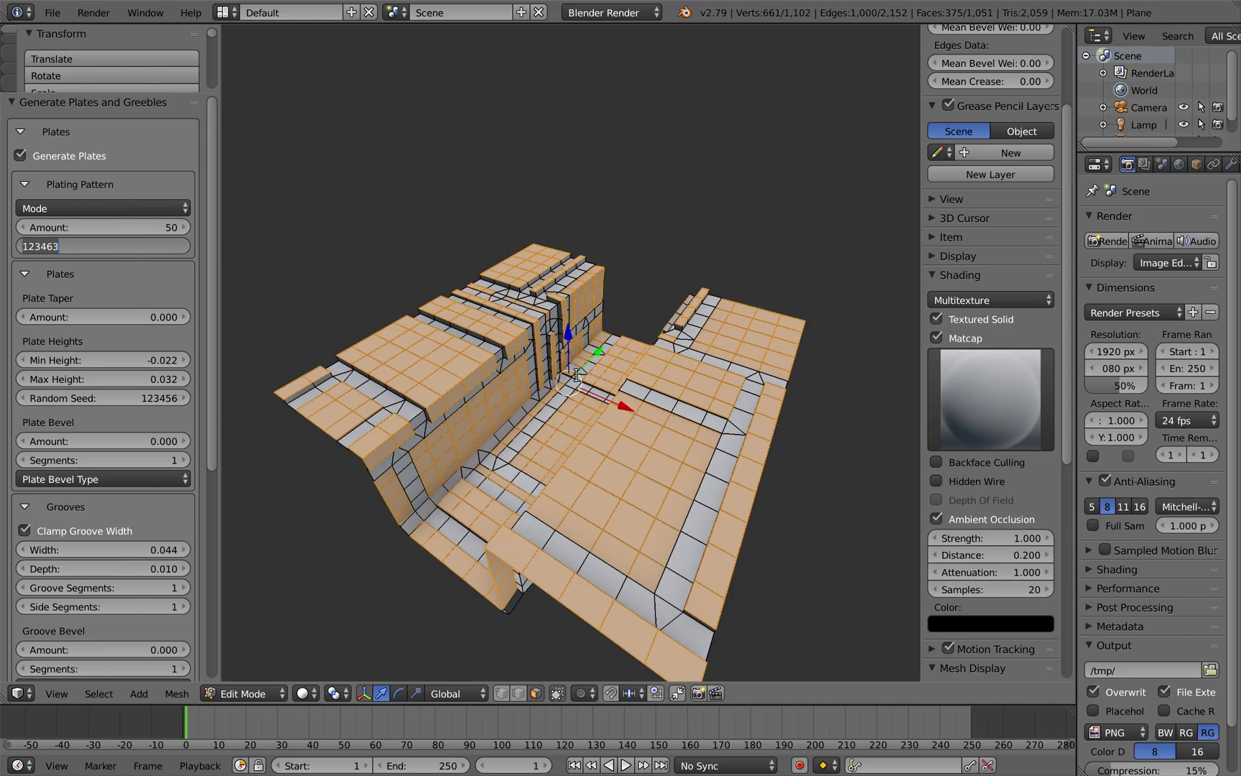
key("Return")
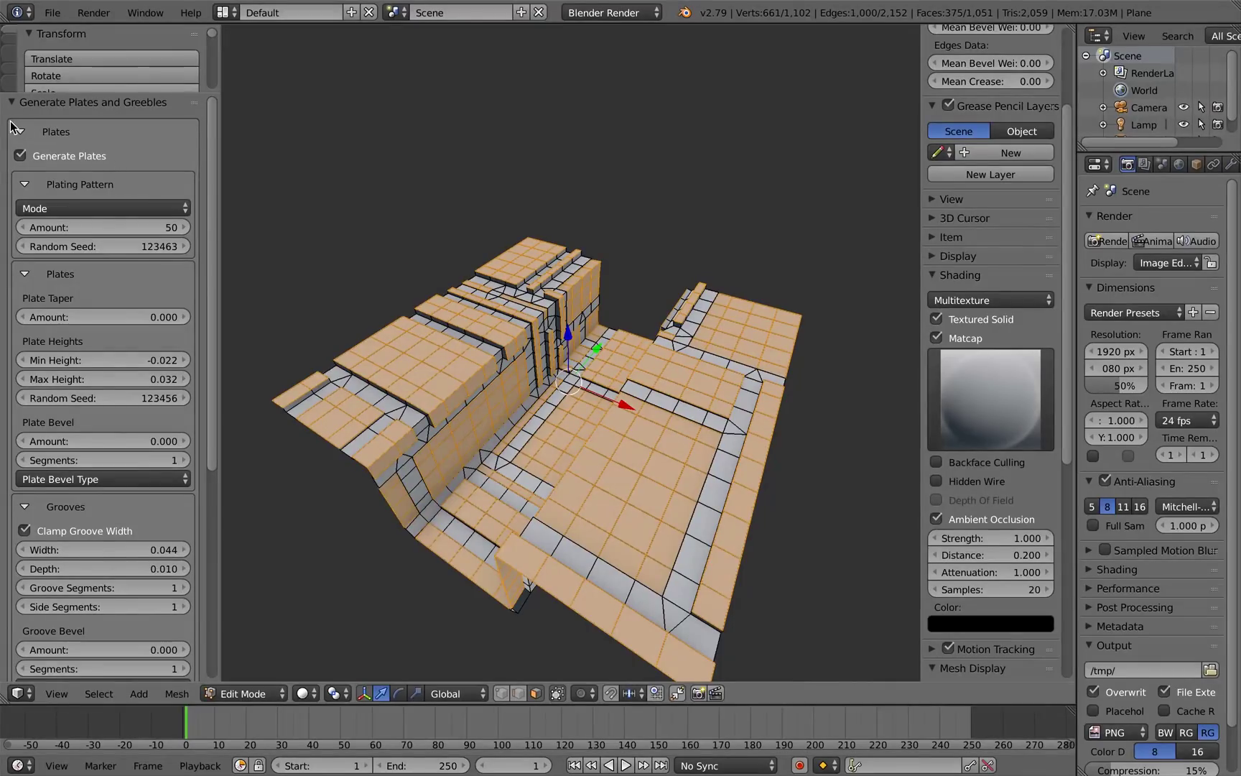
Re-enable greebles, including on plate sides and inside grooves.
left_click(19, 131)
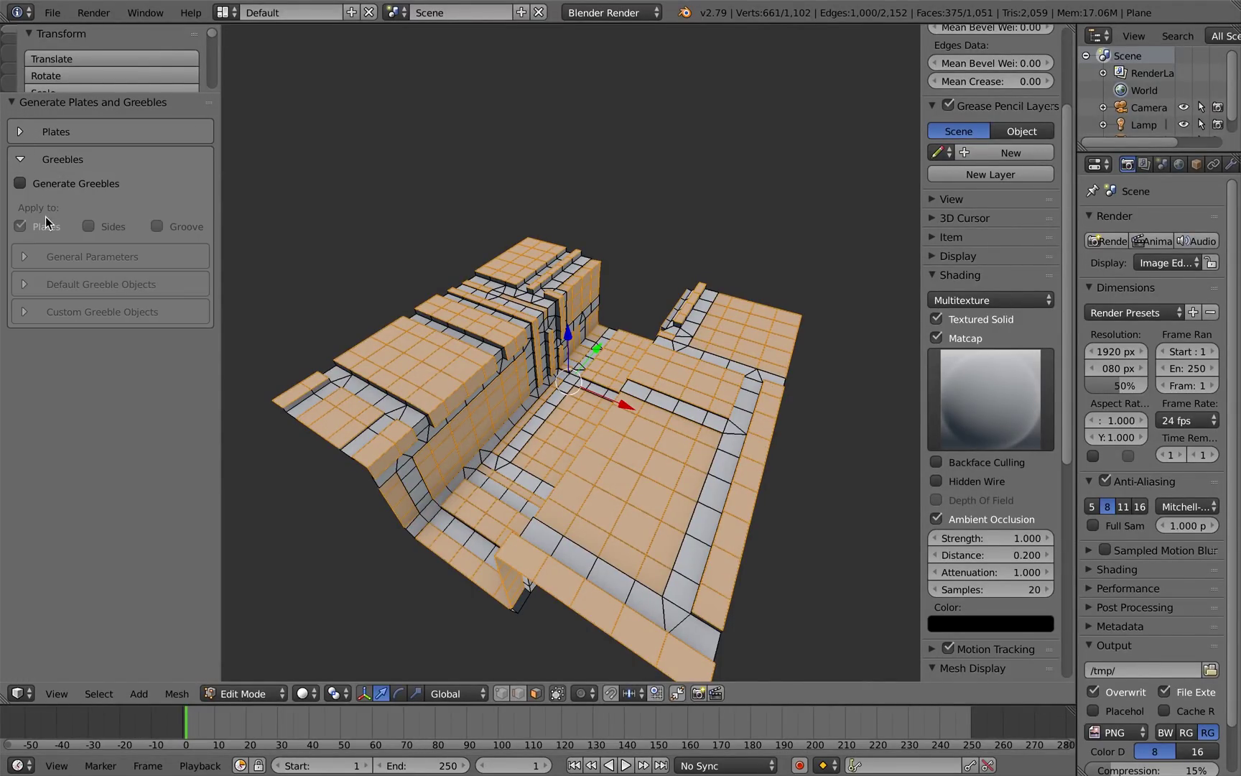
left_click(21, 183)
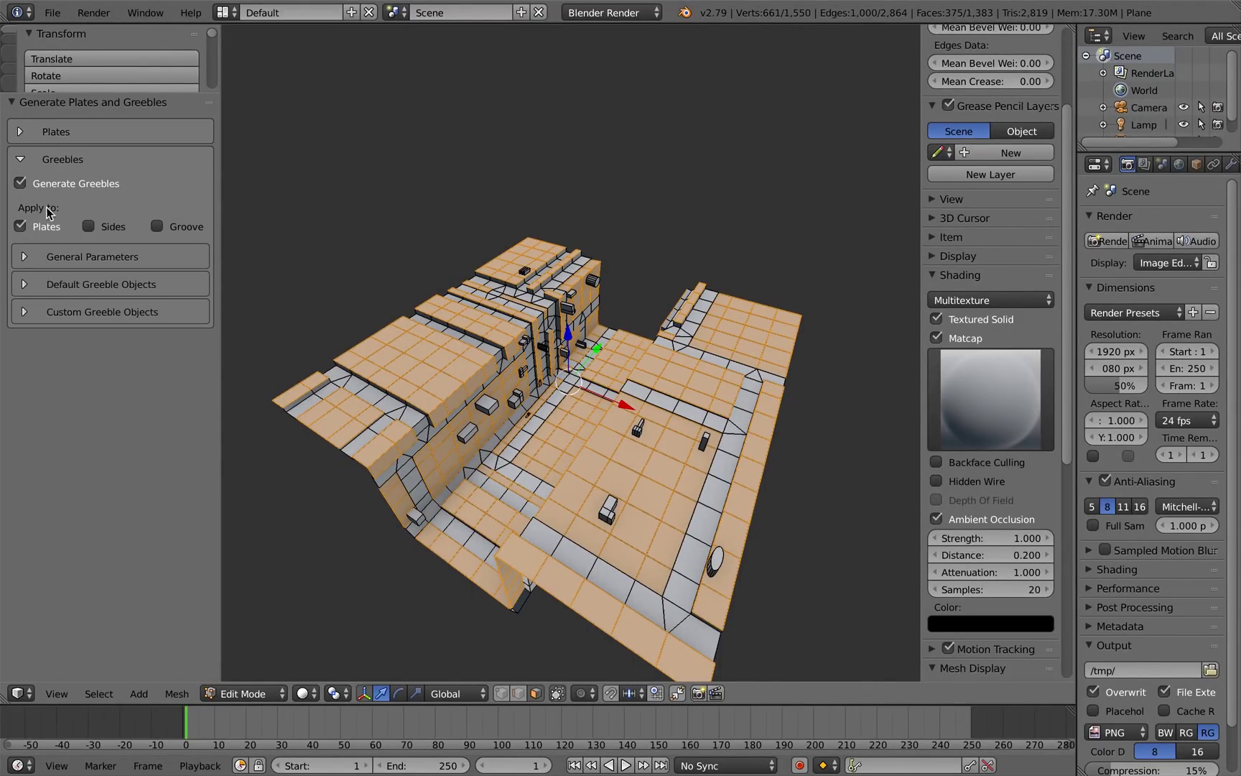
left_click(87, 228)
left_click(157, 227)
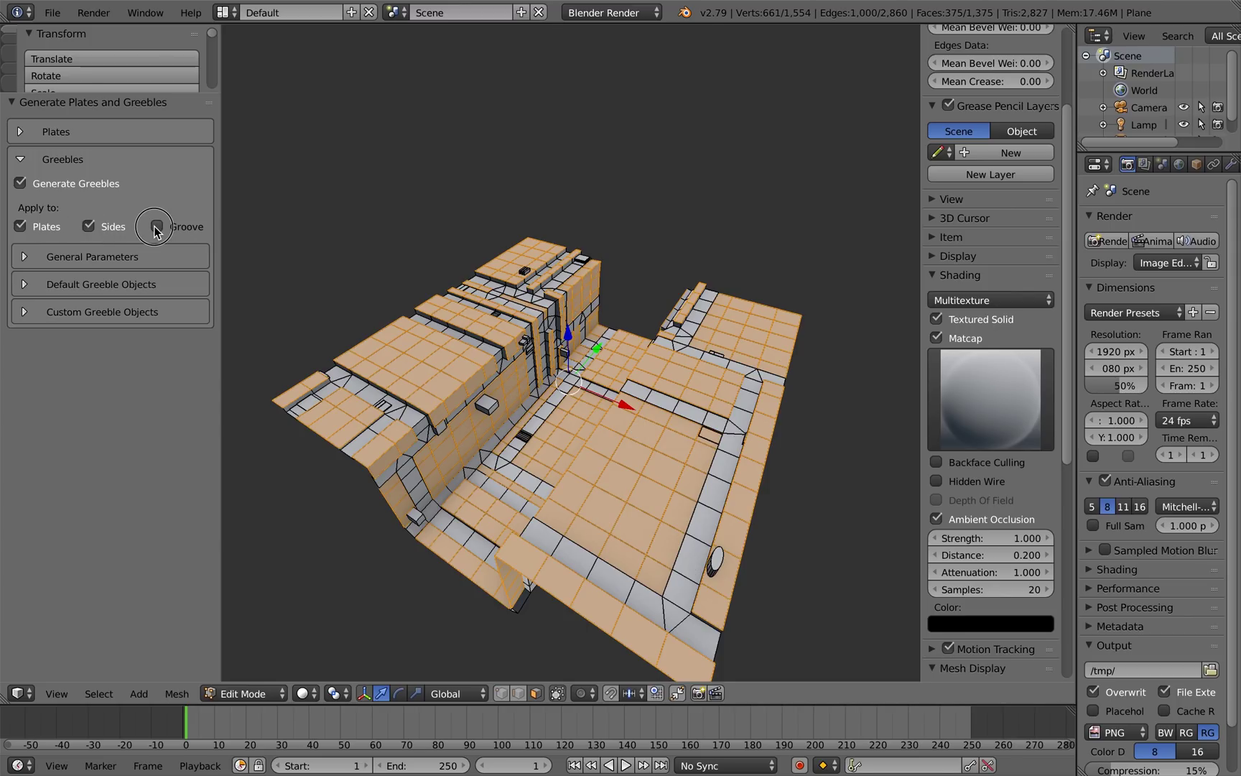
left_click(32, 259)
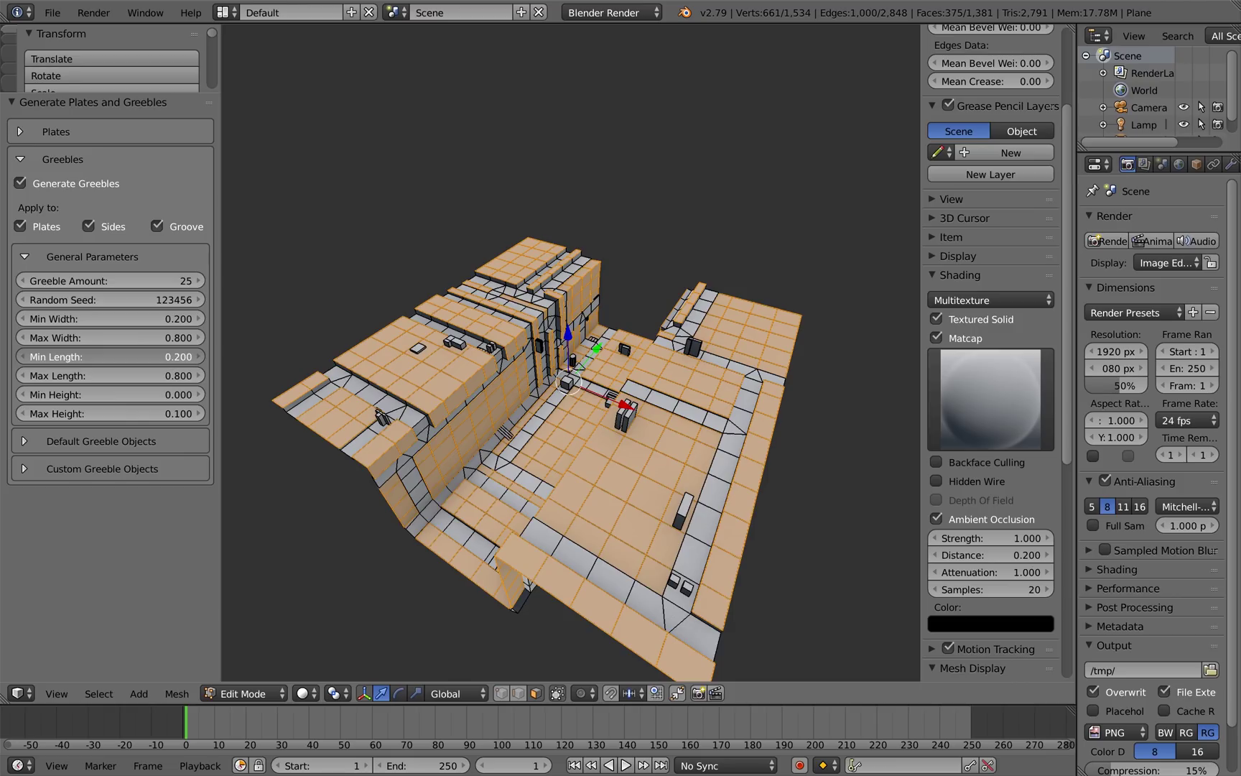
Set minimum greeble length and width to 0.500 and maximum height to 0.010.
left_click(168, 357)
key("BackSpace")
type(".5")
key("Return")
left_click(164, 320)
key("BackSpace")
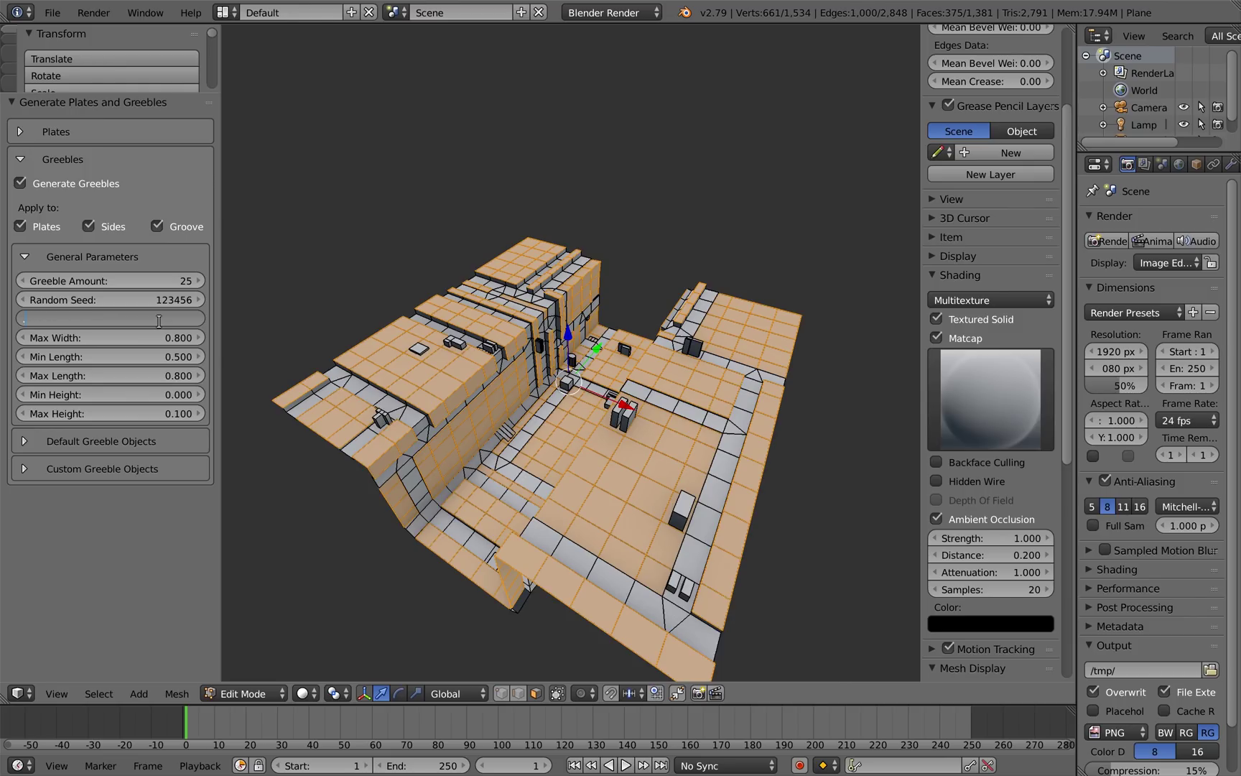
type(".5")
key("Return")
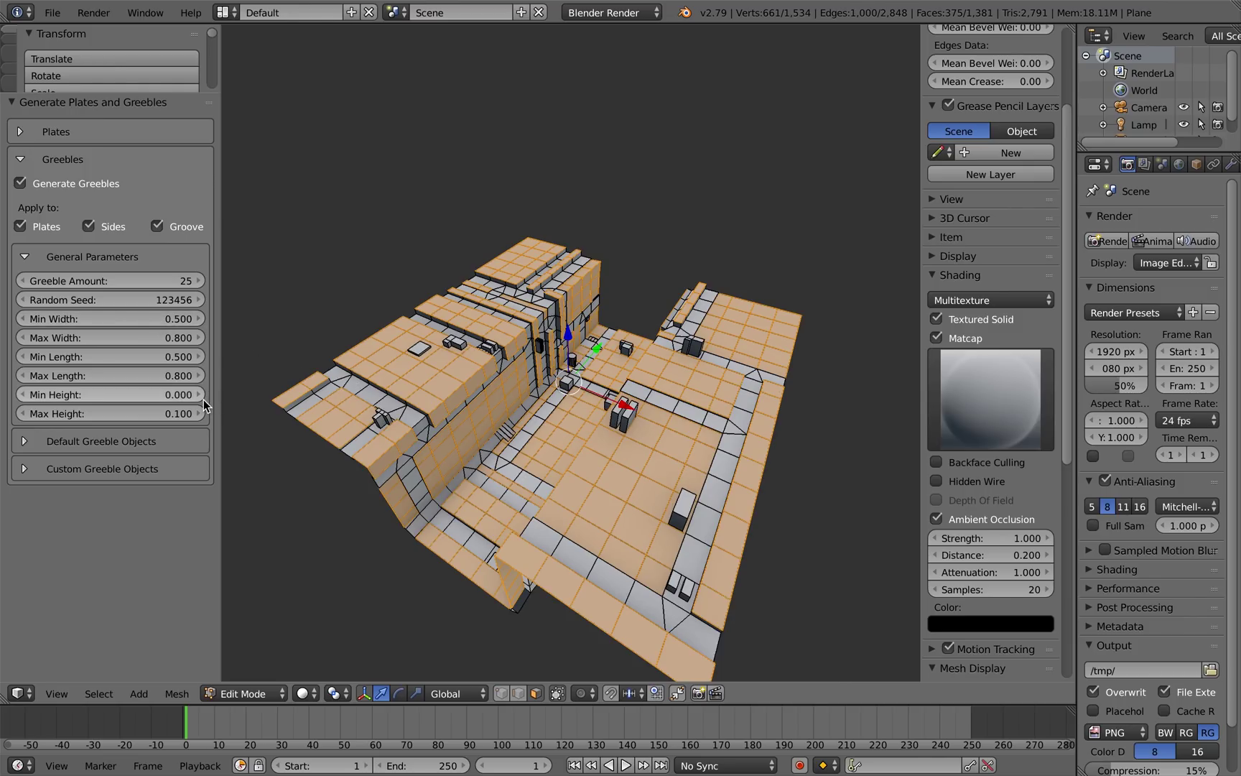
left_click(32, 413)
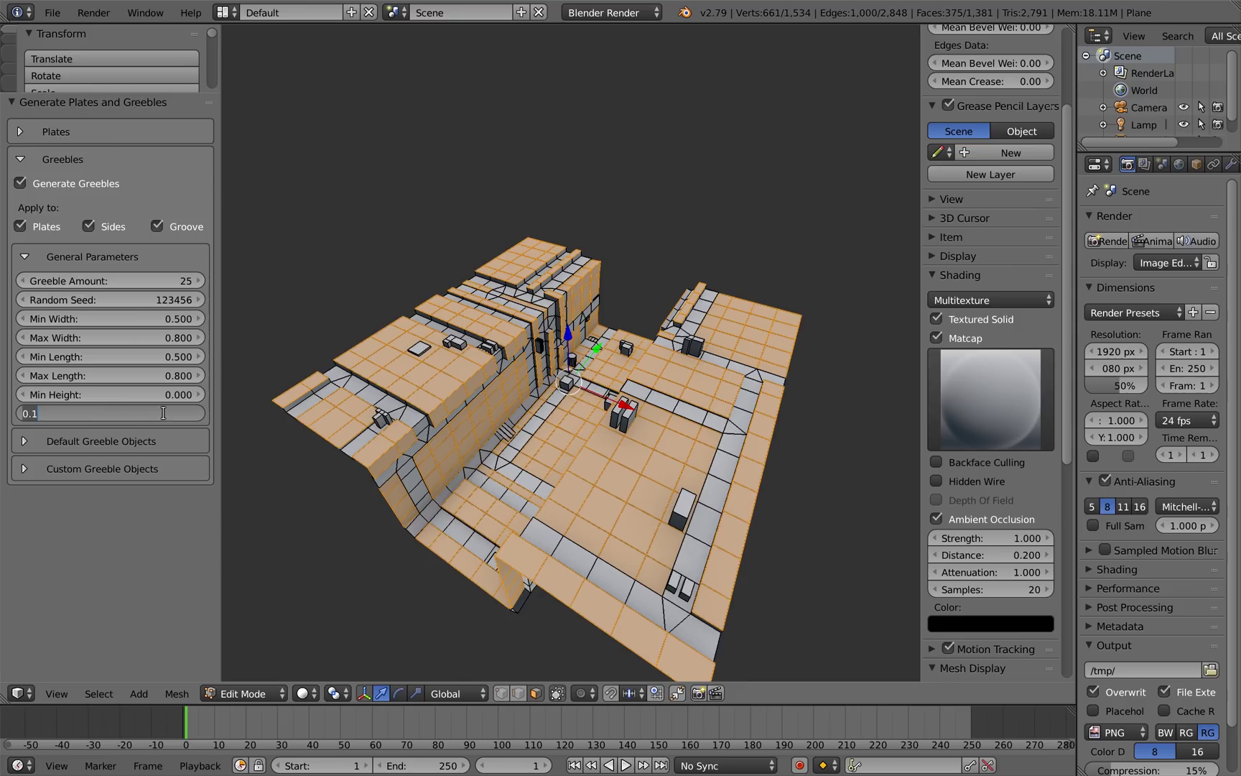
type("0.01")
key("Return")
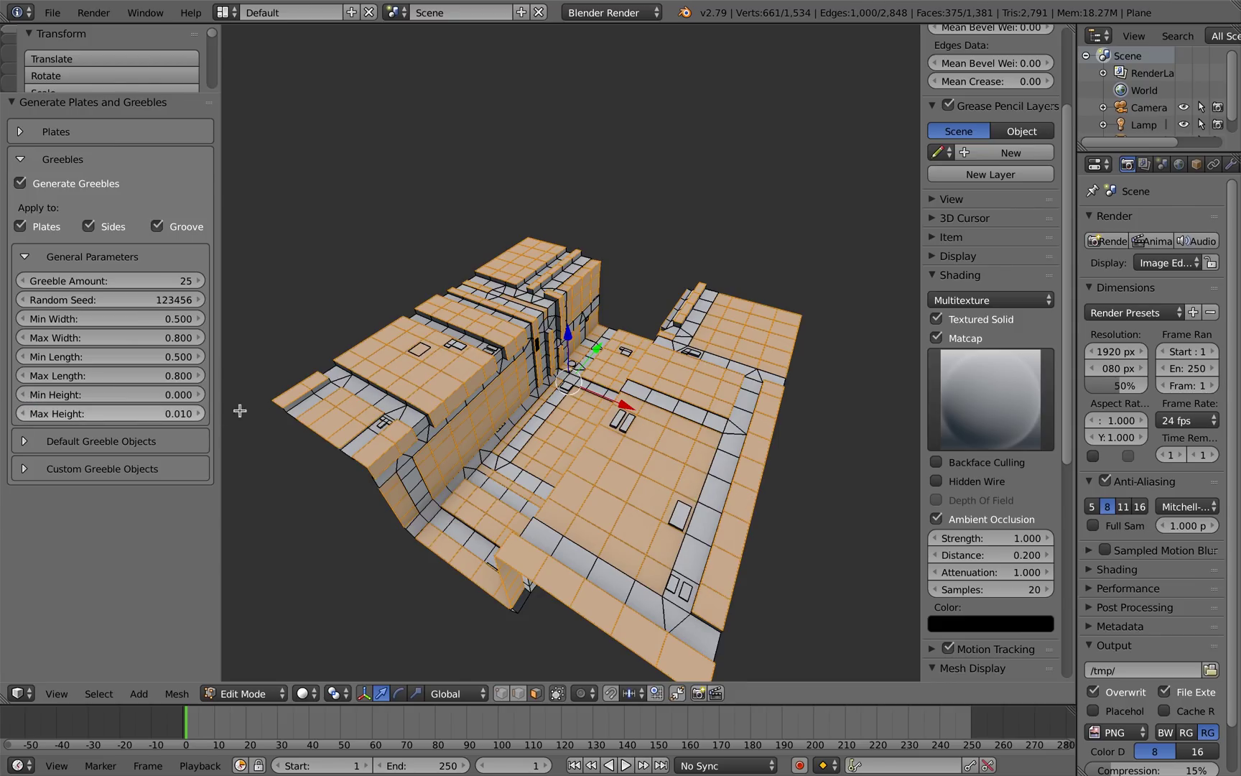
Set the Greeble Amount to 500.
left_click(139, 272)
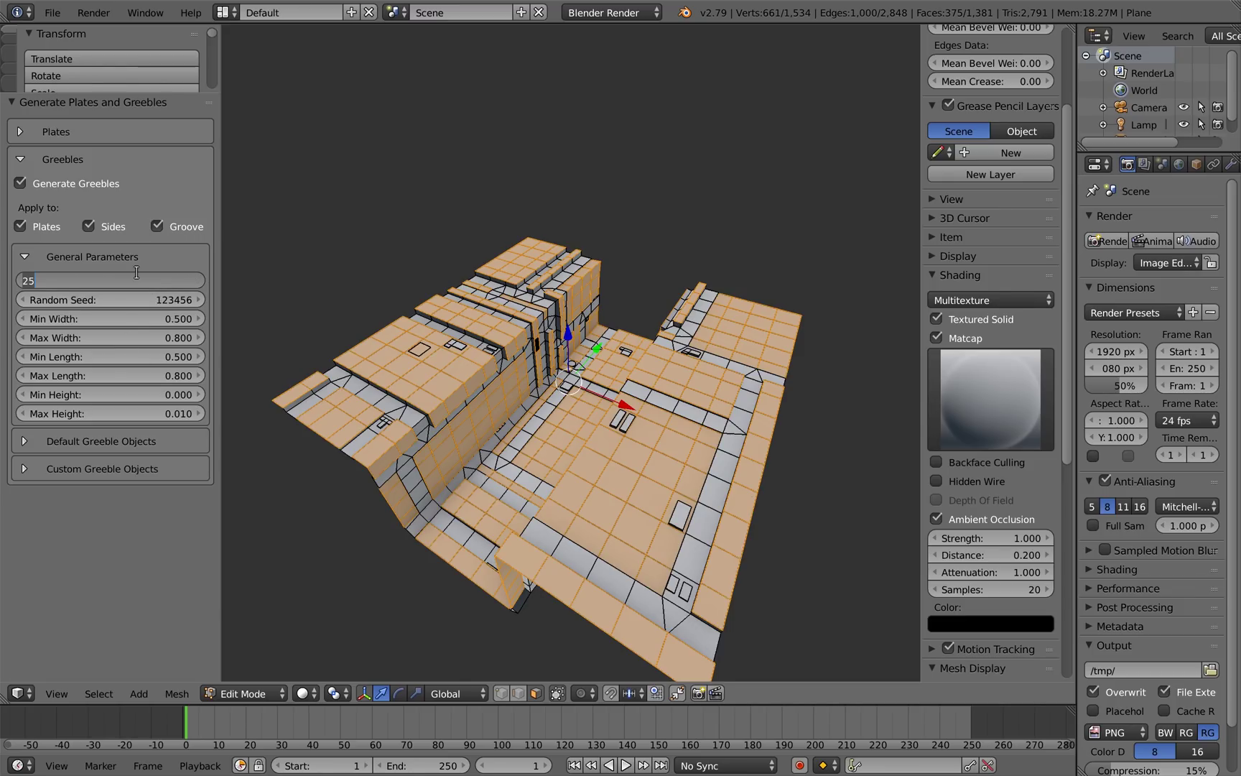
type("500")
key("Return")
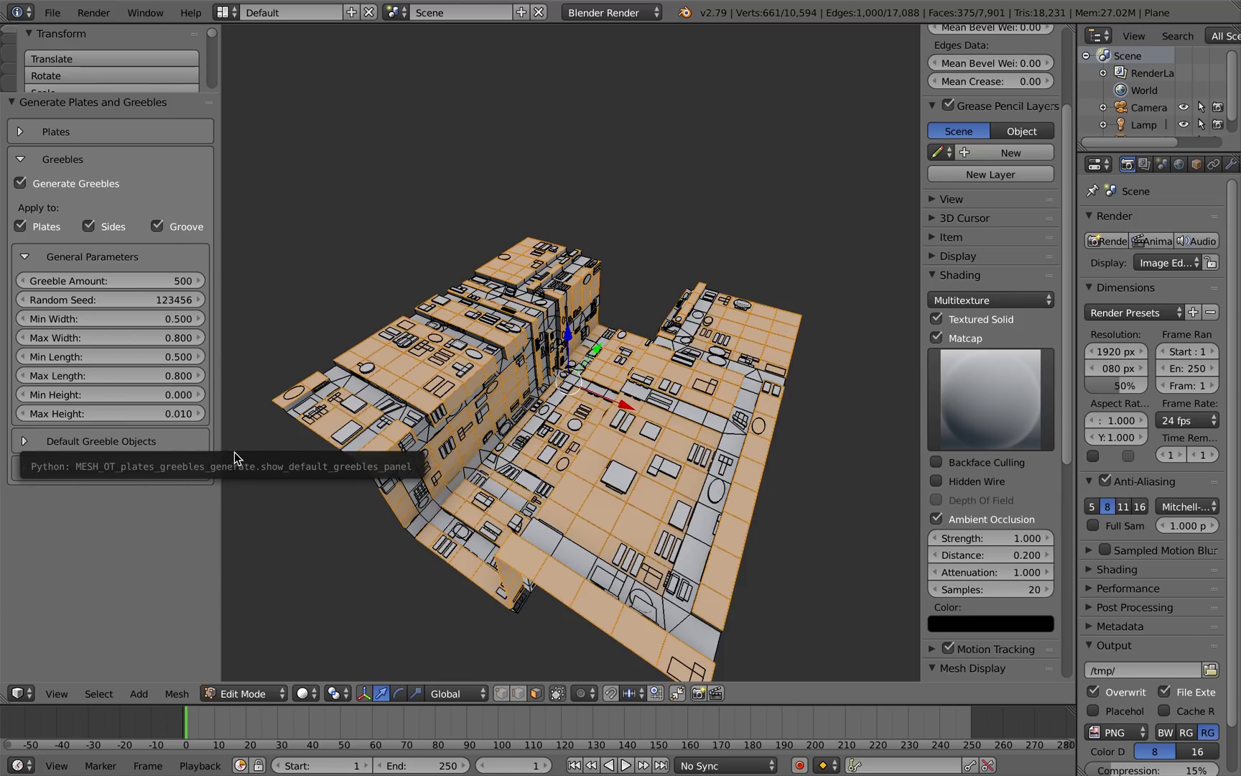
Set Cylinders coverage to 0% in the Default Greeble Objects.
left_click(155, 445)
left_click(179, 553)
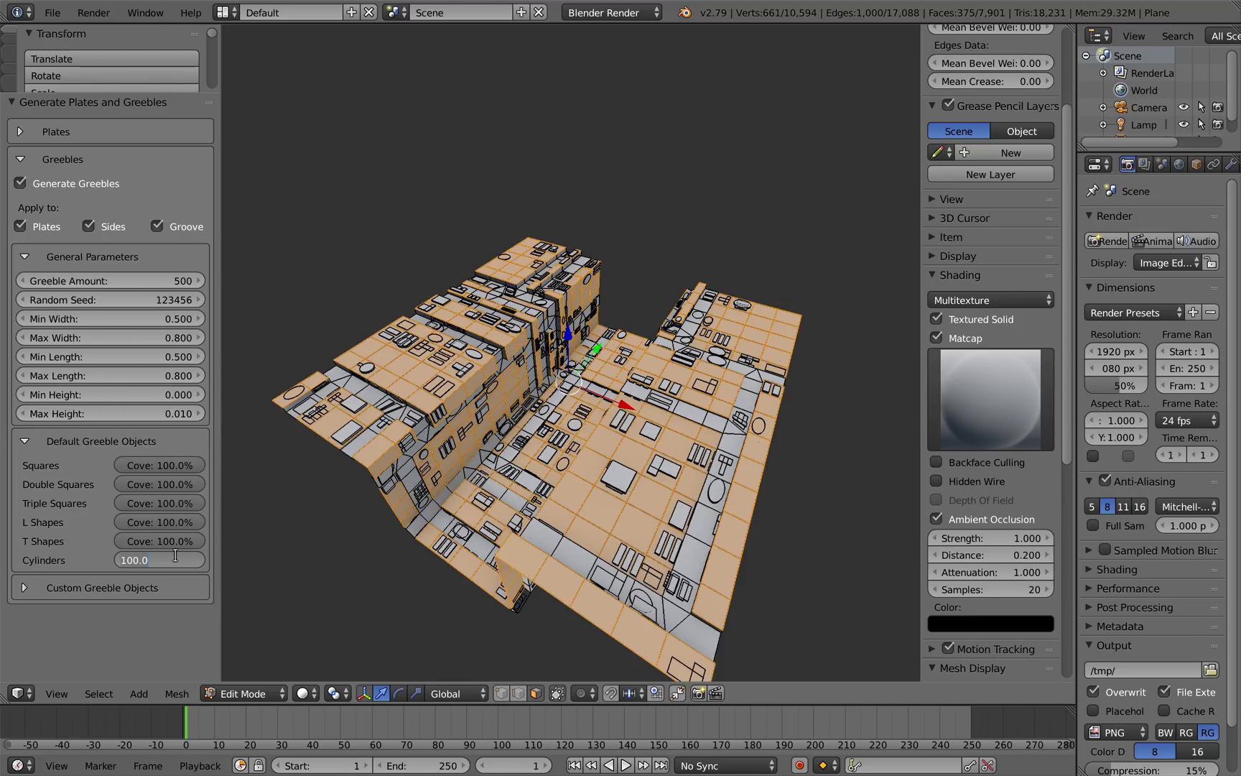
type("0")
key("Return")
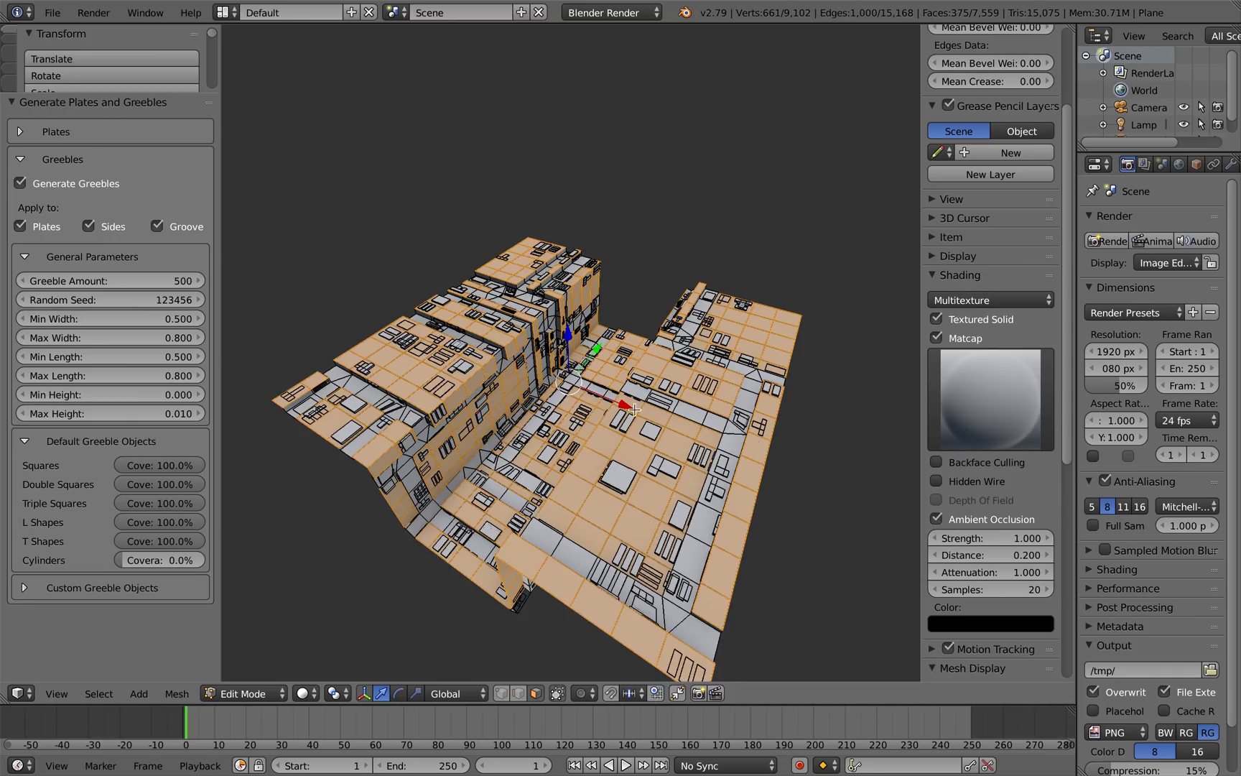
middle_click_drag(559, 409, 551, 408)
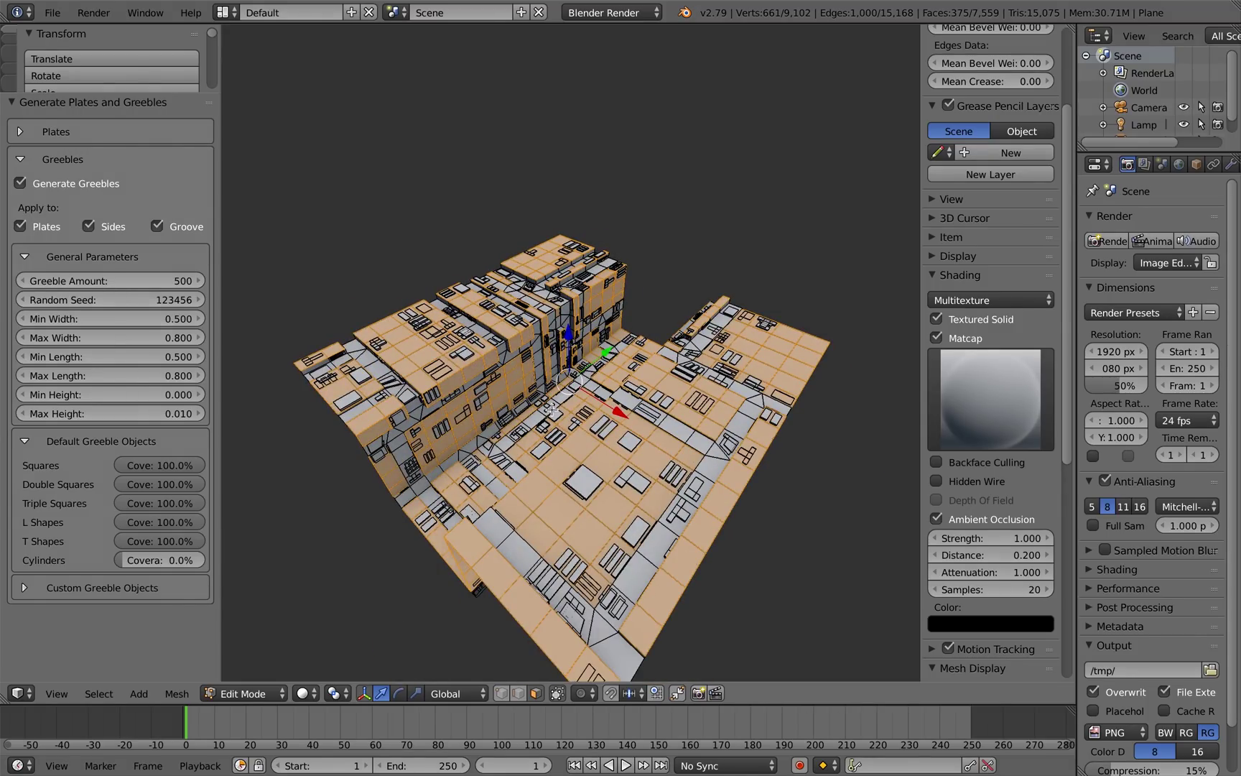
Inspect the greebled trench in Object Mode, then undo the greebles in Edit Mode.
key("Tab")
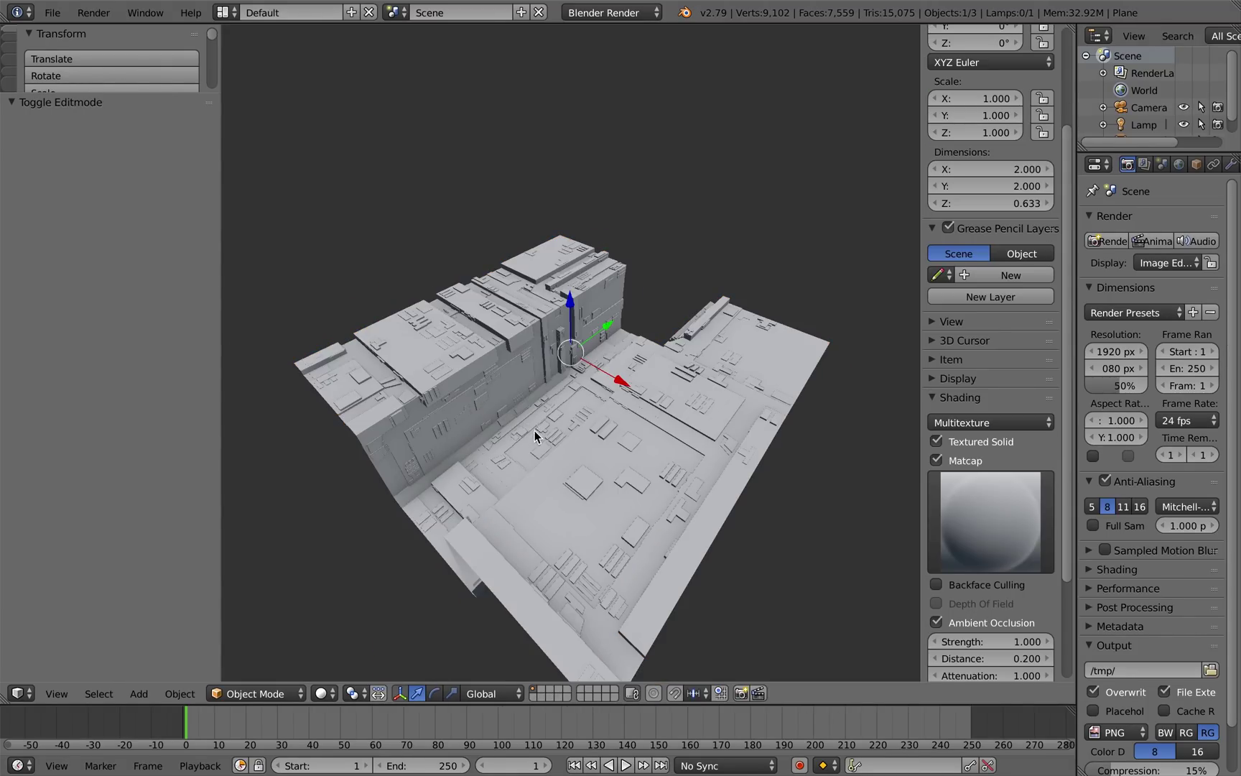
mouse_move(534, 430)
middle_mouse_down()
mouse_move(559, 441)
mouse_move(540, 422)
mouse_move(559, 388)
mouse_move(554, 432)
mouse_move(507, 416)
mouse_move(519, 431)
middle_mouse_up()
scroll(558, 440, "up", 3)
scroll(554, 426, "down", 4)
scroll(546, 429, "down", 2)
scroll(524, 437, "up", 2)
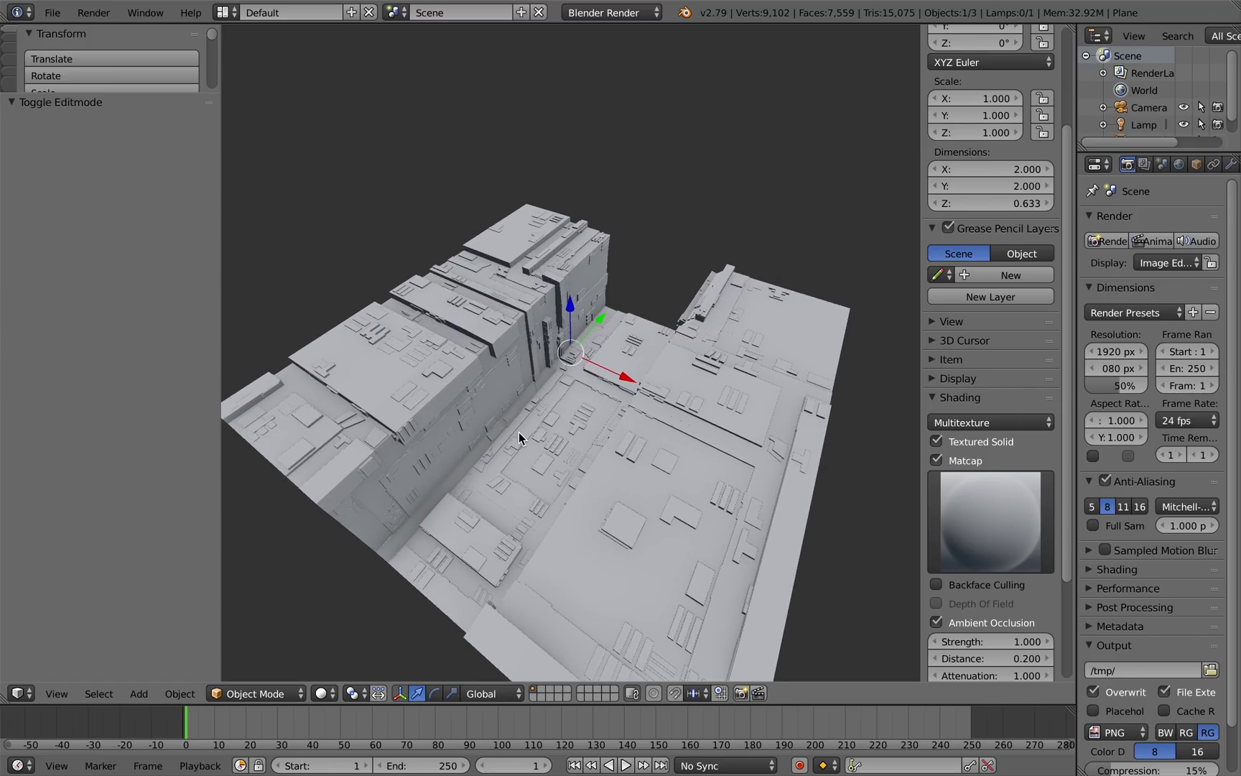
key("Tab")
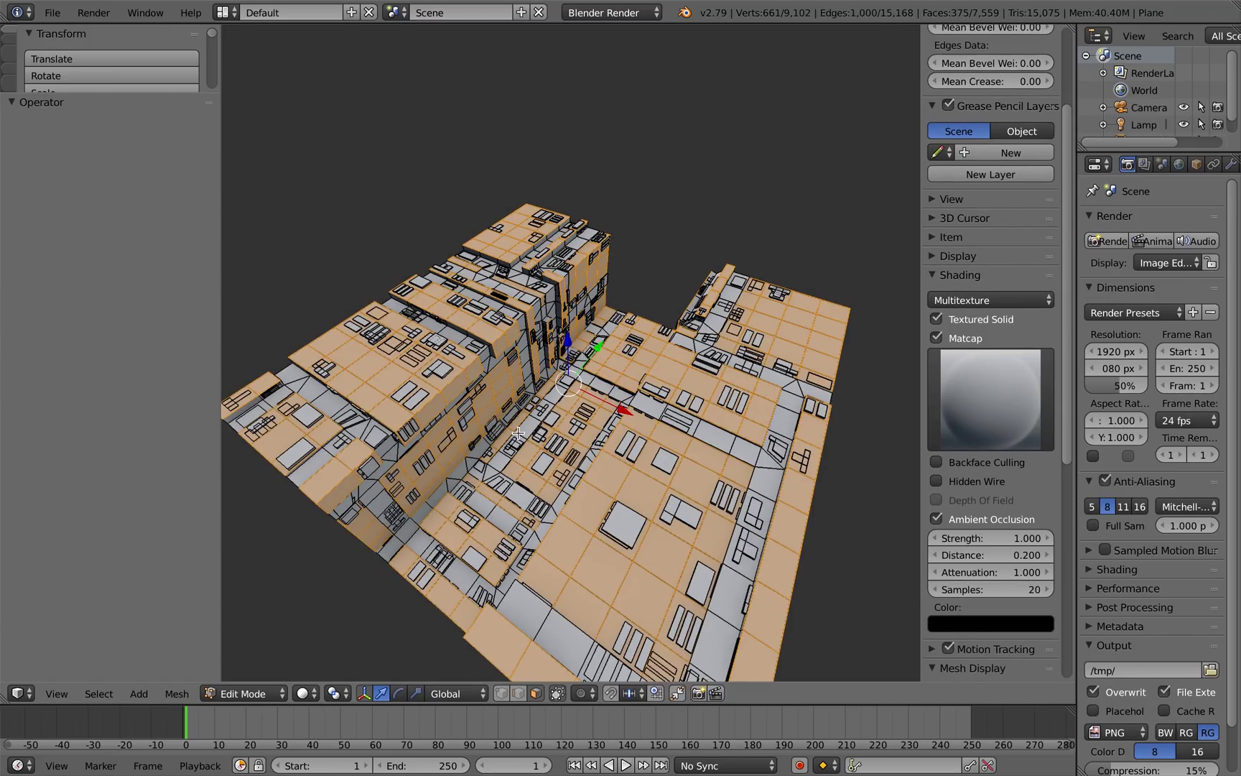
key("ctrl+z")
Run Generate Plates and Greebles and raise the Plating Pattern Random Seed to 123464.
key("space")
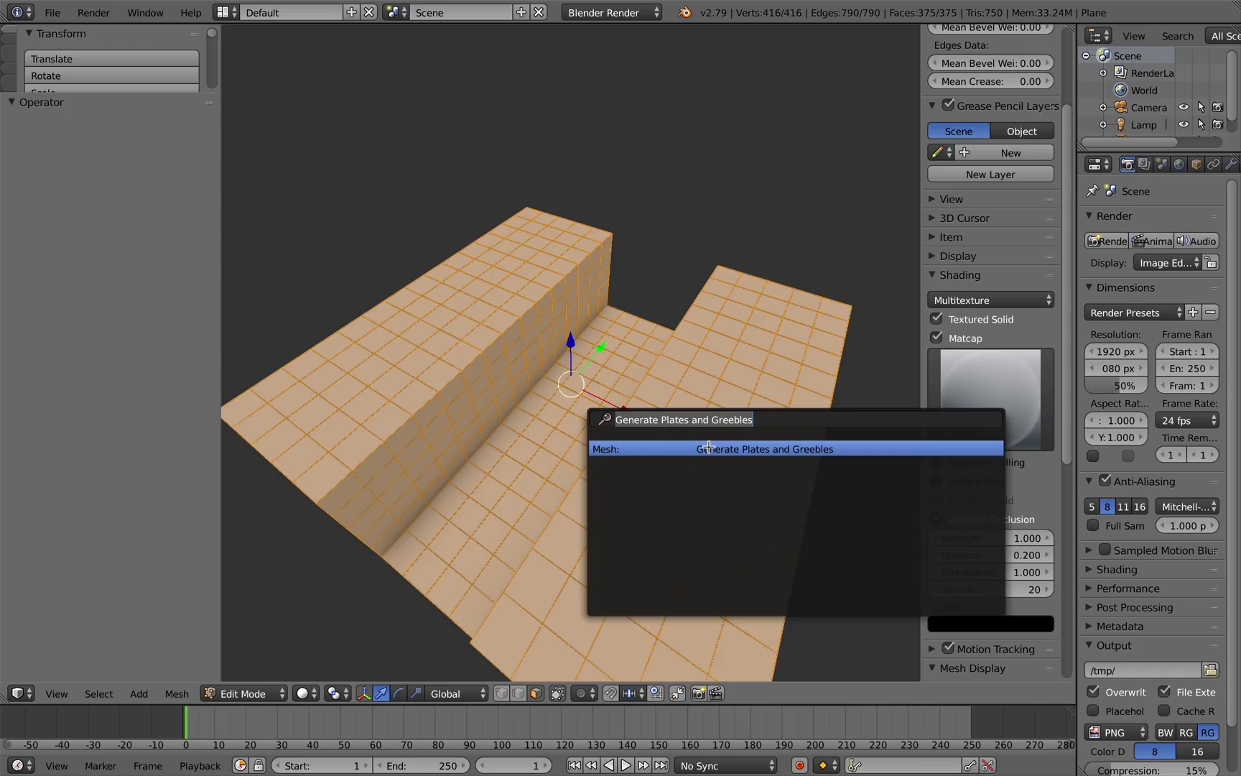
key("Return")
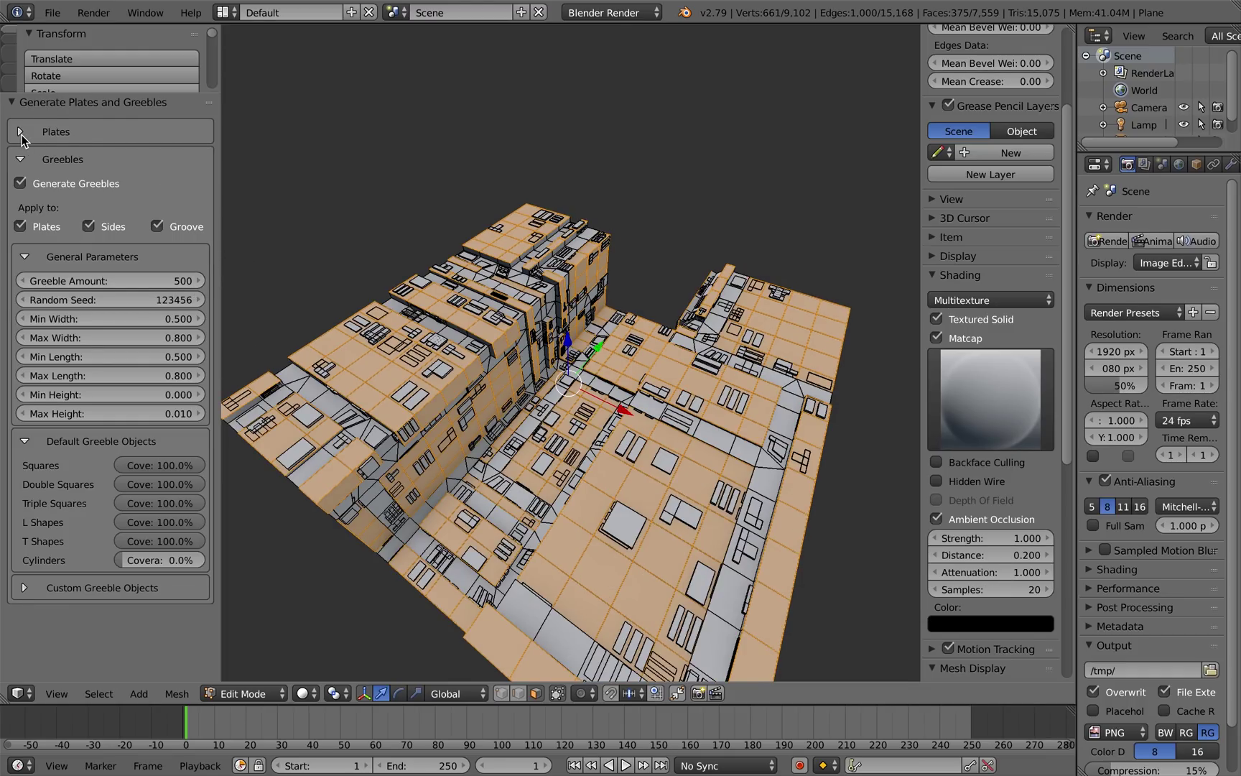
left_click(56, 132)
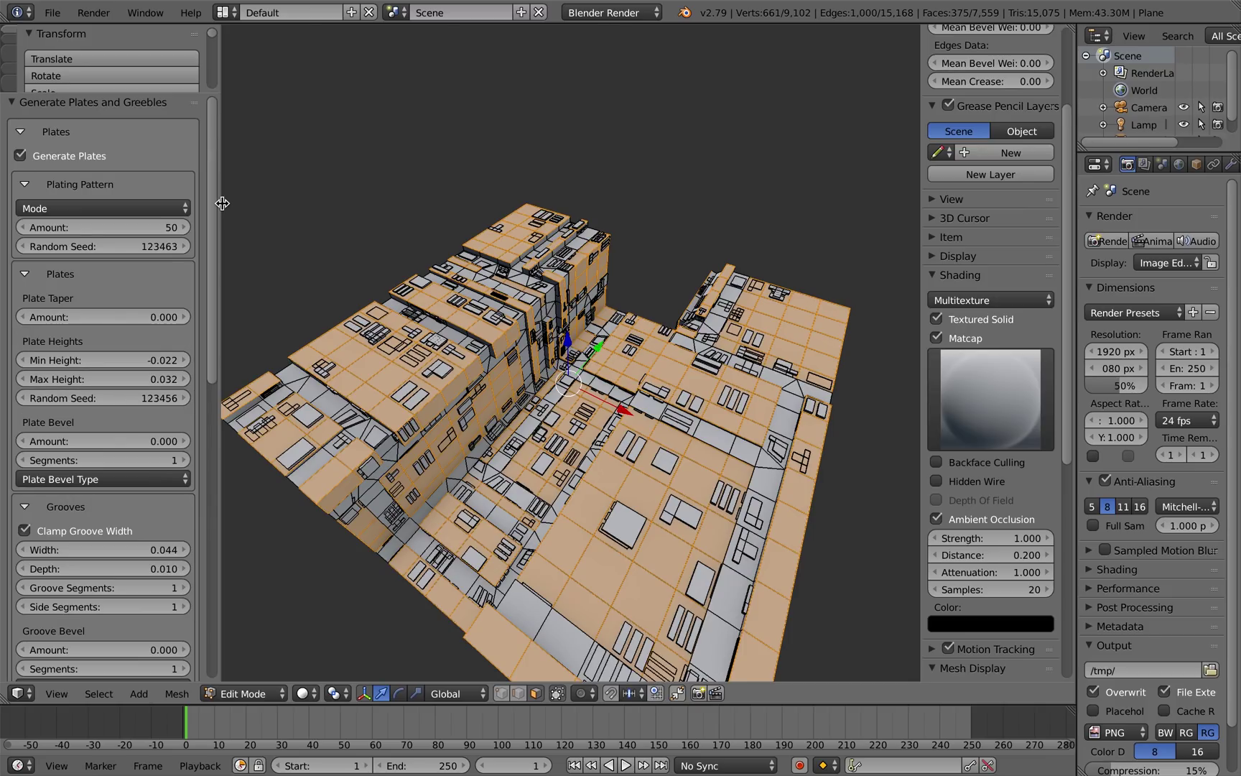
left_click(188, 246)
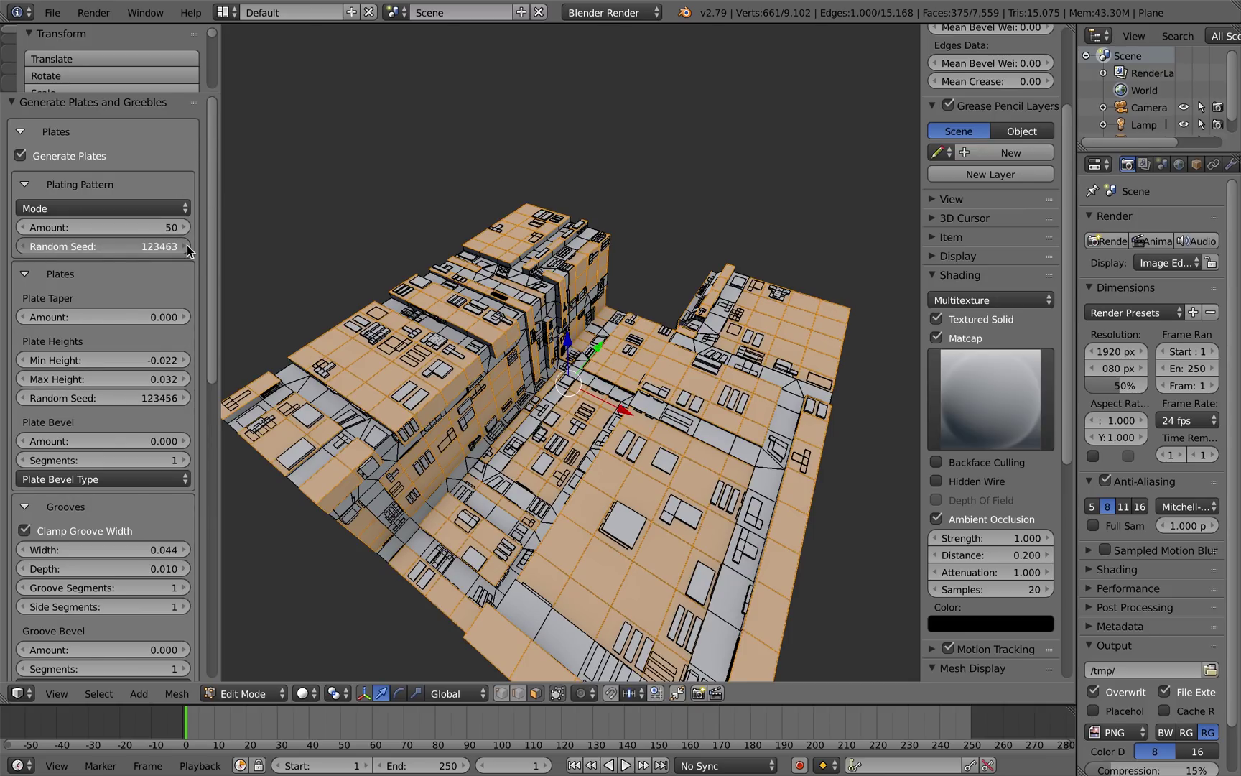
left_click(187, 245)
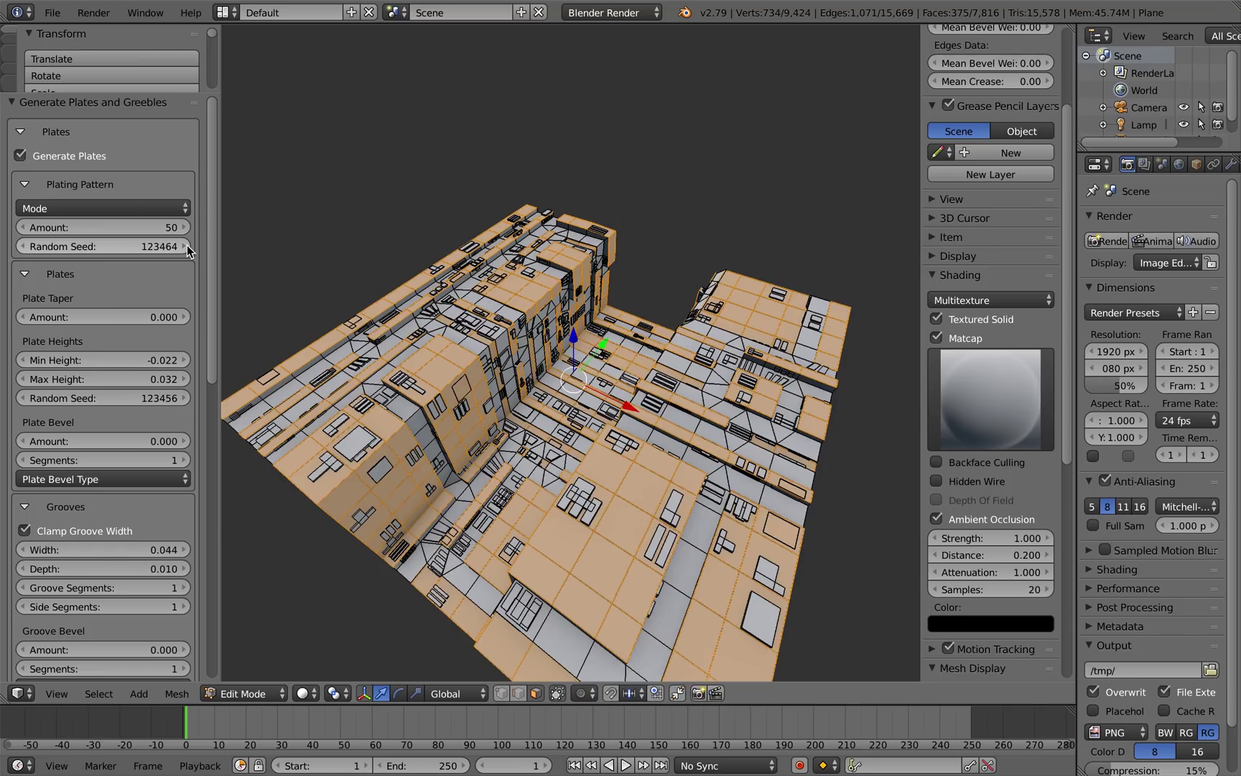
middle_click_drag(649, 406, 652, 404)
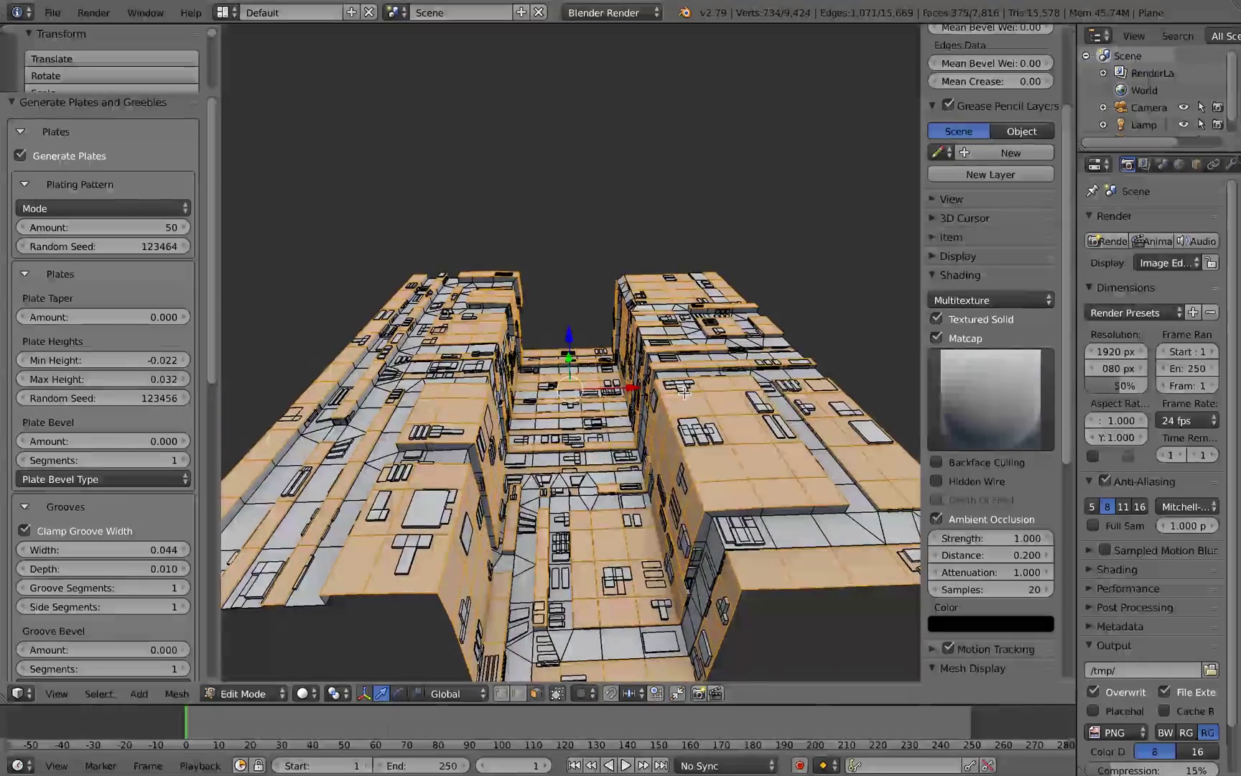
scroll(684, 392, "down", 5)
Return to Object Mode and add an Array modifier to the trench plane.
key("Tab")
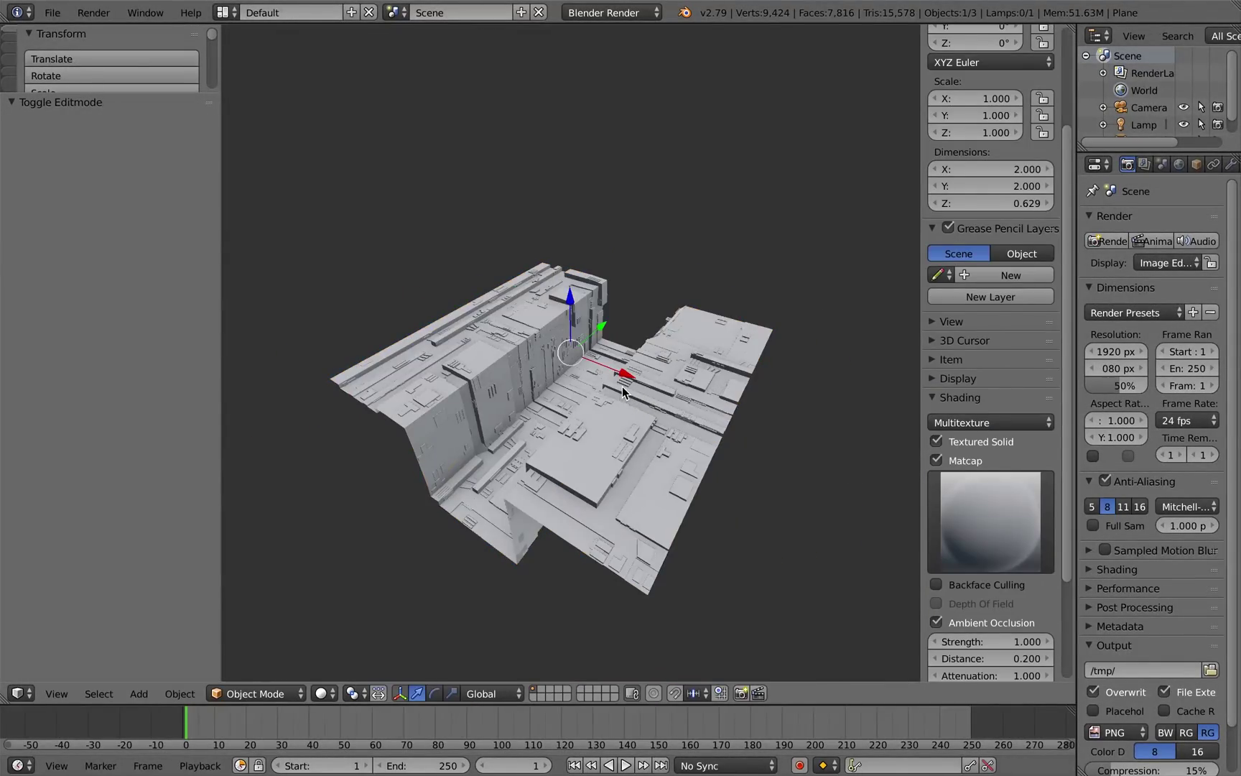
mouse_move(622, 392)
middle_mouse_down()
mouse_move(493, 385)
mouse_move(626, 402)
middle_mouse_up()
left_click(1230, 165)
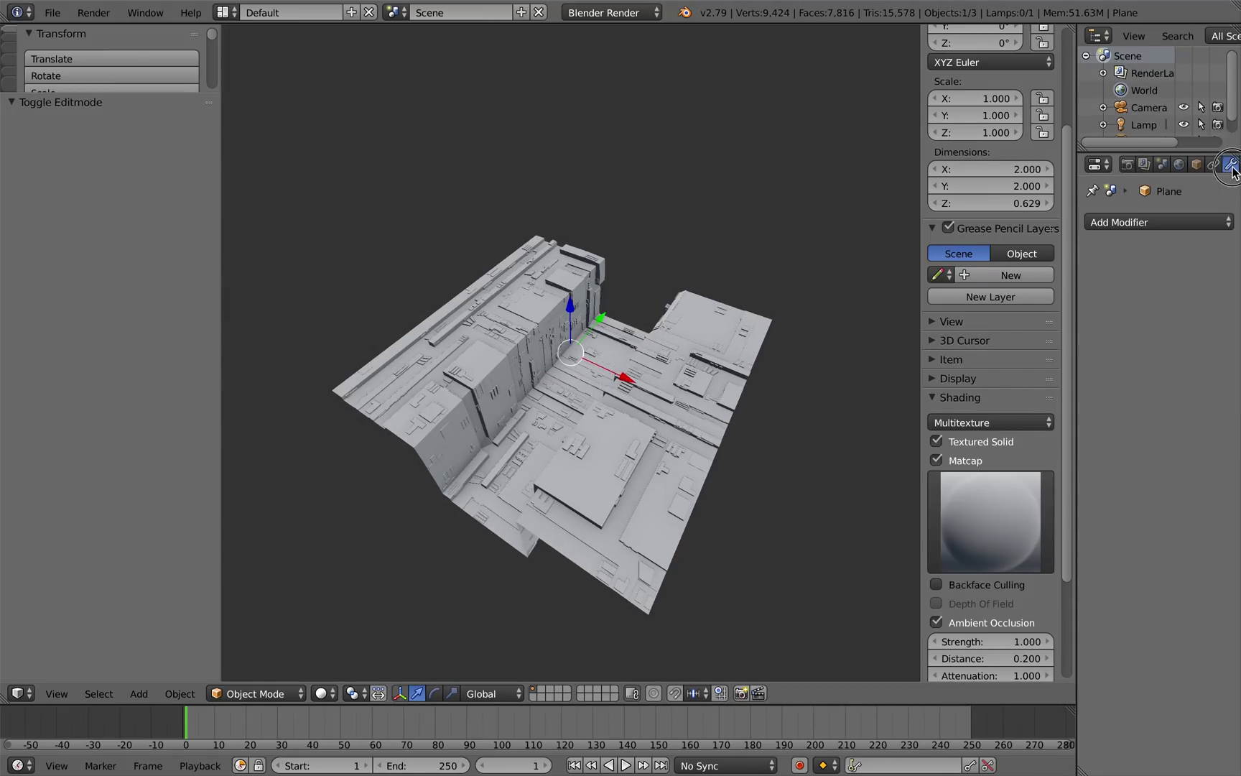
left_click(1159, 223)
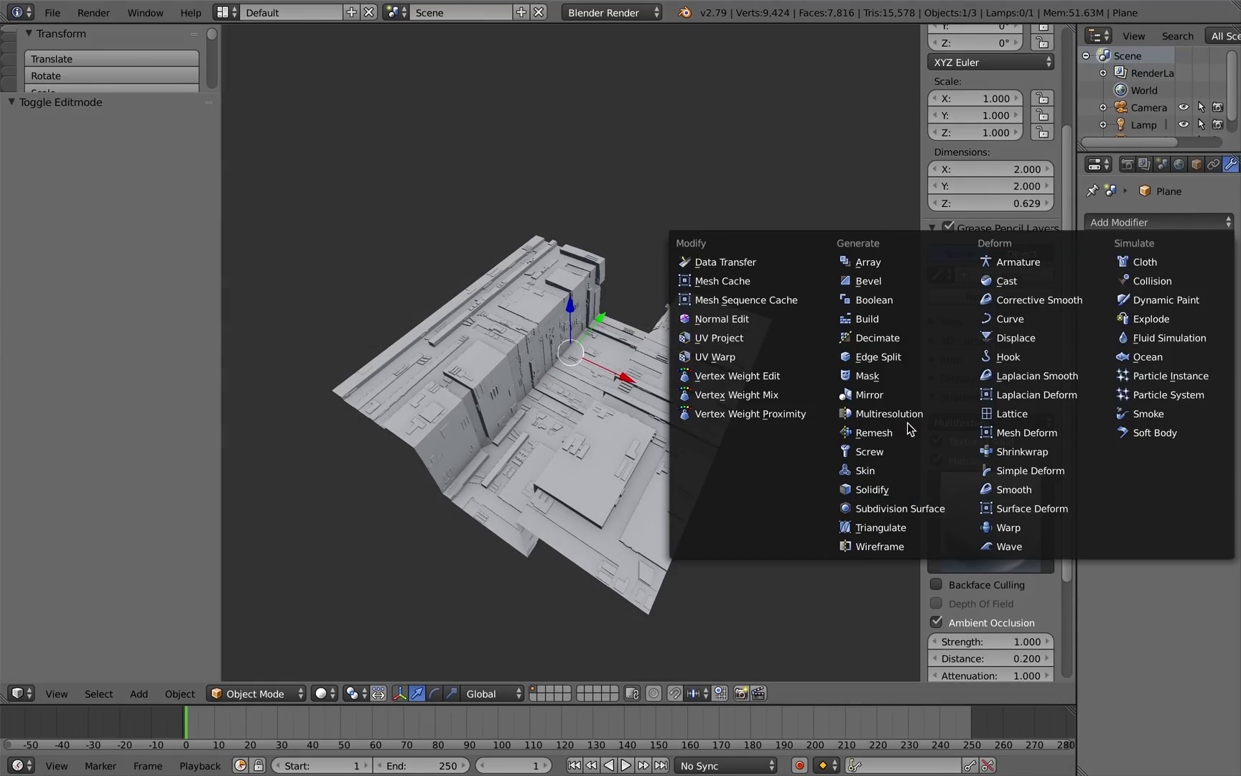
left_click(884, 261)
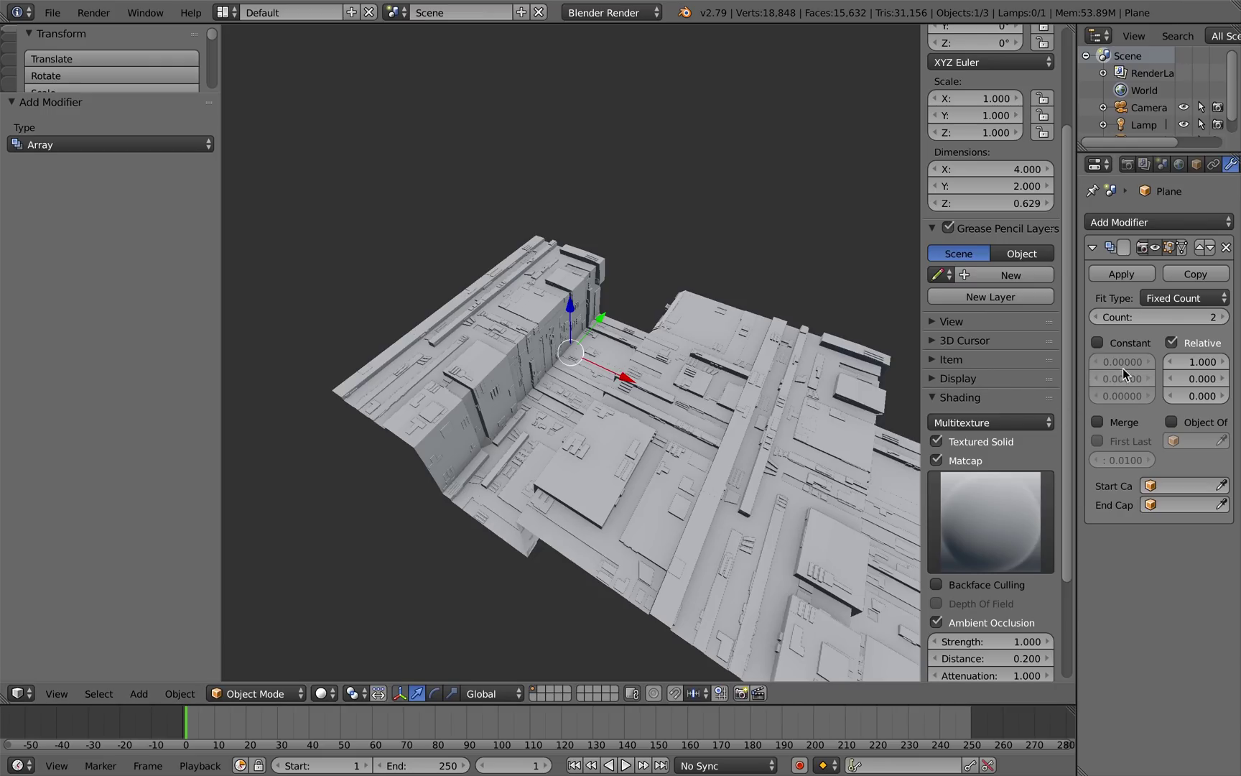
Set the array's relative offset to X 0, Y 1 and its count to 24.
left_click(1199, 378)
type("1")
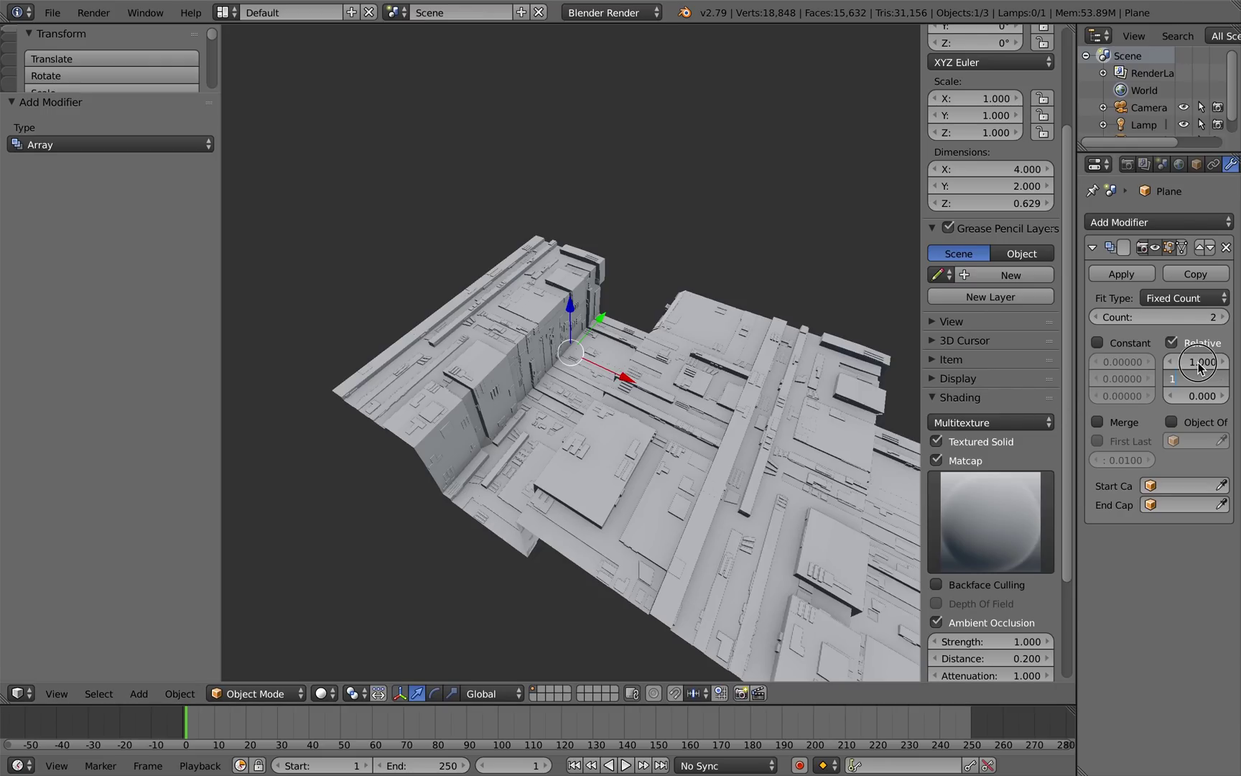
left_click(1202, 362)
type("0")
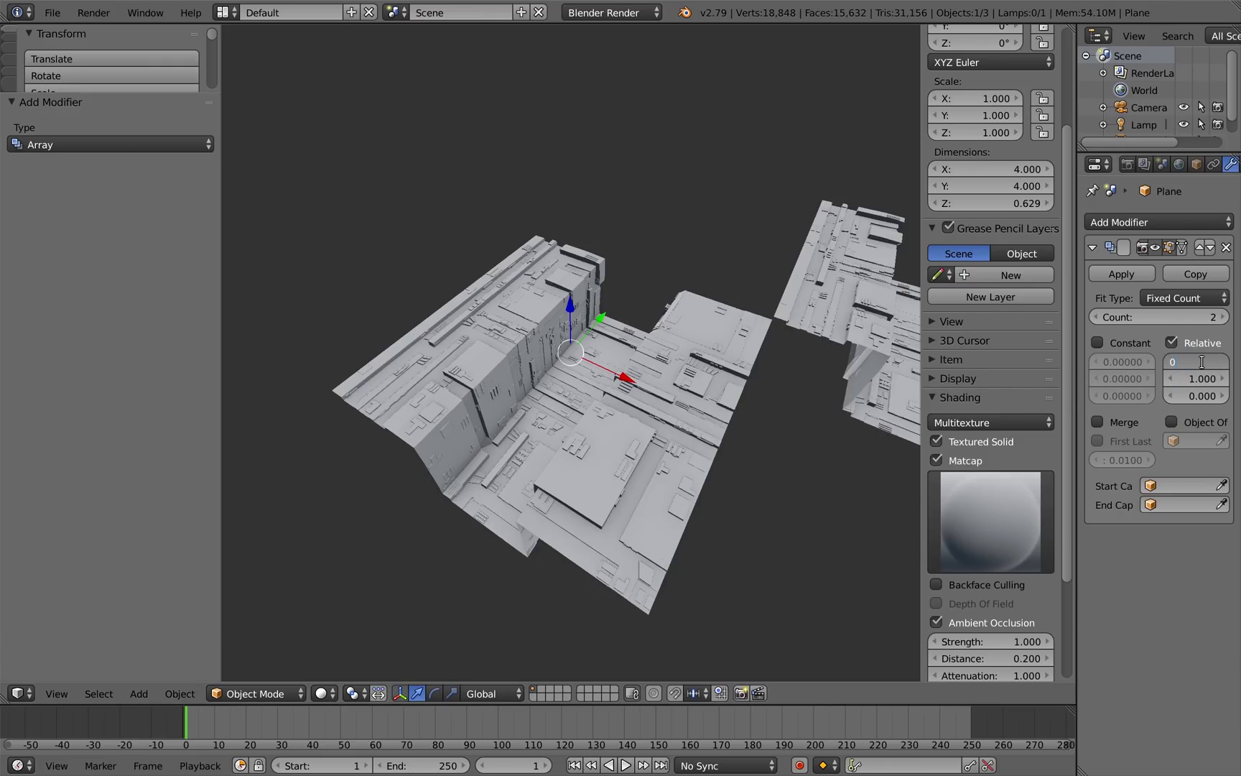
key("Return")
left_click_drag(1219, 318, 1141, 323)
mouse_move(690, 271)
middle_mouse_down()
mouse_move(697, 280)
mouse_move(705, 232)
mouse_move(676, 309)
mouse_move(653, 278)
mouse_move(702, 284)
middle_mouse_up()
middle_click_drag(778, 288, 543, 429)
scroll(637, 375, "up", 5)
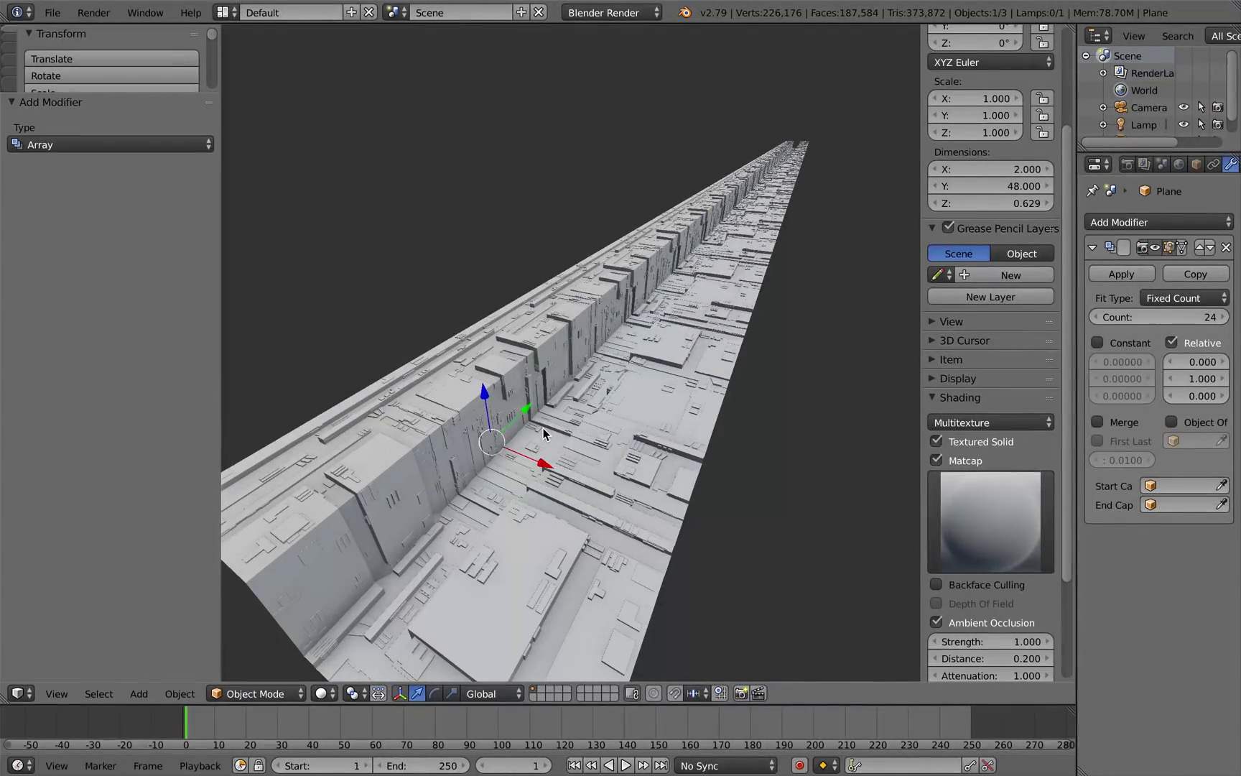
Scale the arrayed trench along global Y to 1.877, about 90 units long.
key("s")
key("y")
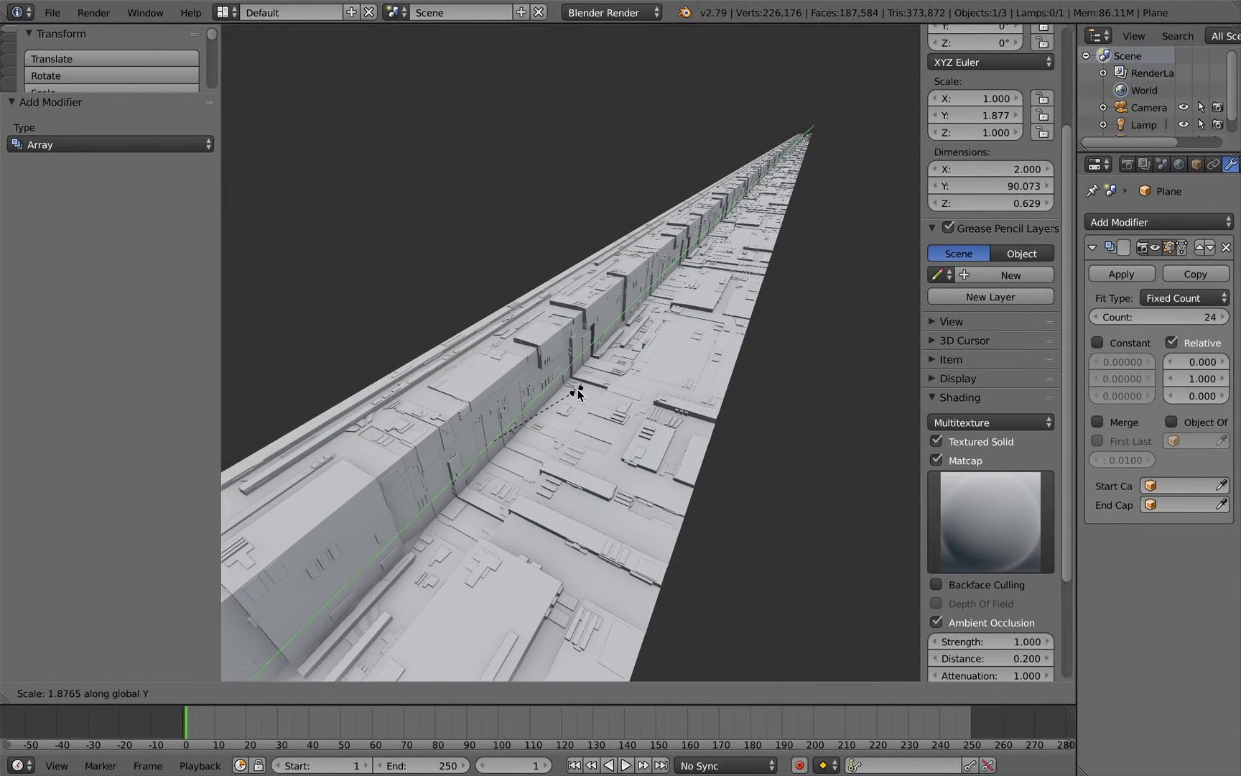
left_click(581, 404)
mouse_move(582, 407)
middle_mouse_down()
mouse_move(631, 375)
mouse_move(450, 408)
mouse_move(606, 401)
middle_mouse_up()
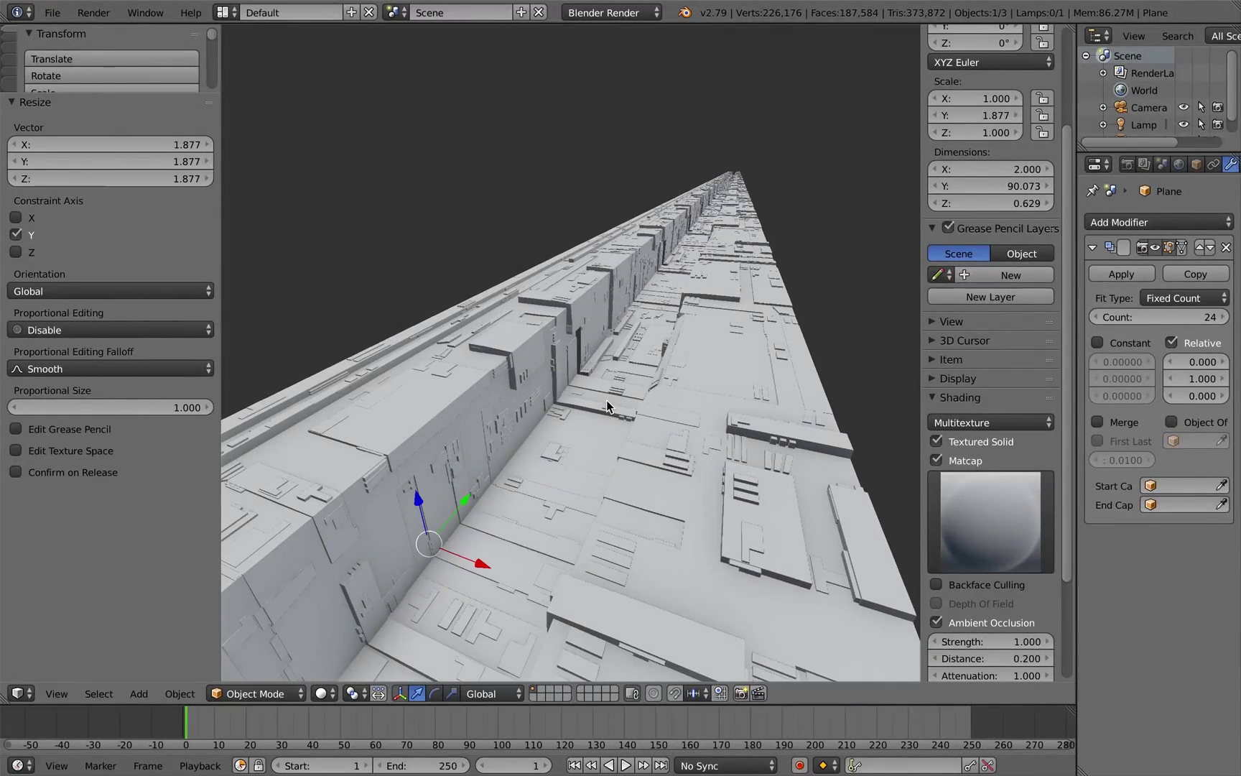
Add a Shape Generator block, change its random seed, and move it along Y.
mouse_move(882, 2)
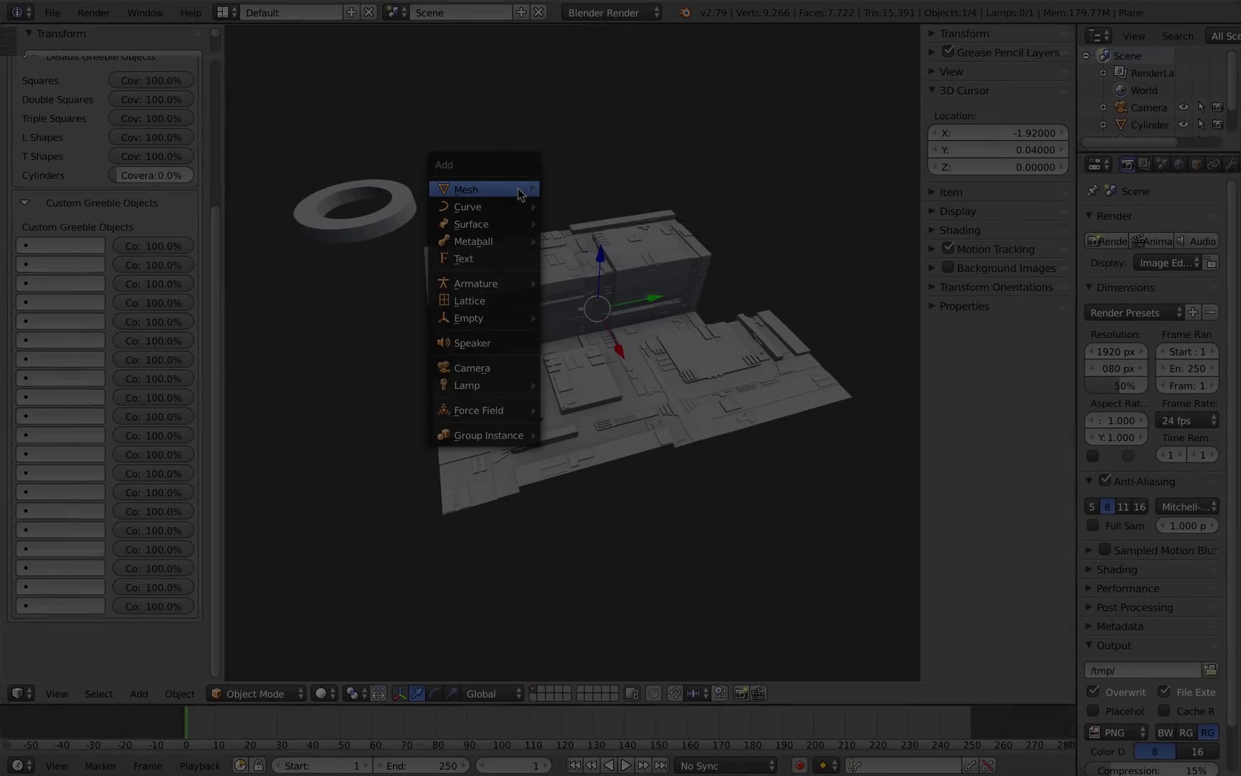
mouse_move(481, 189)
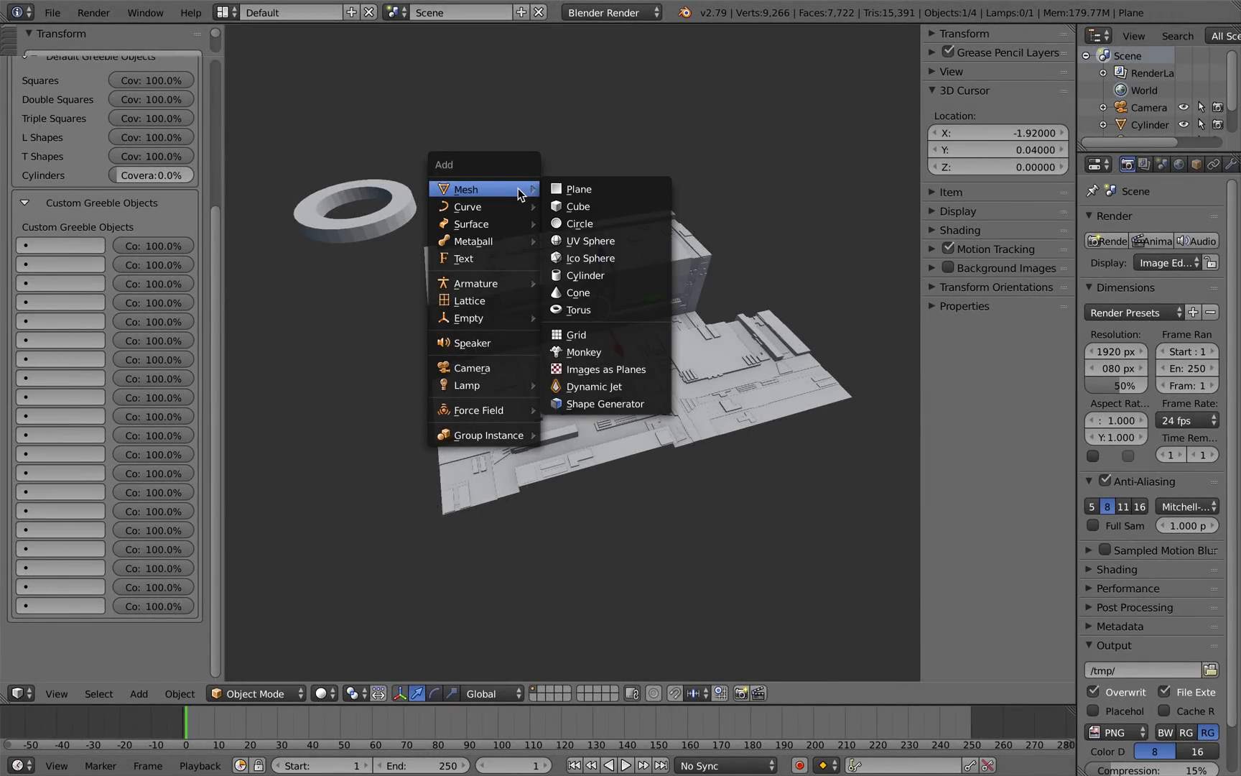
left_click(586, 405)
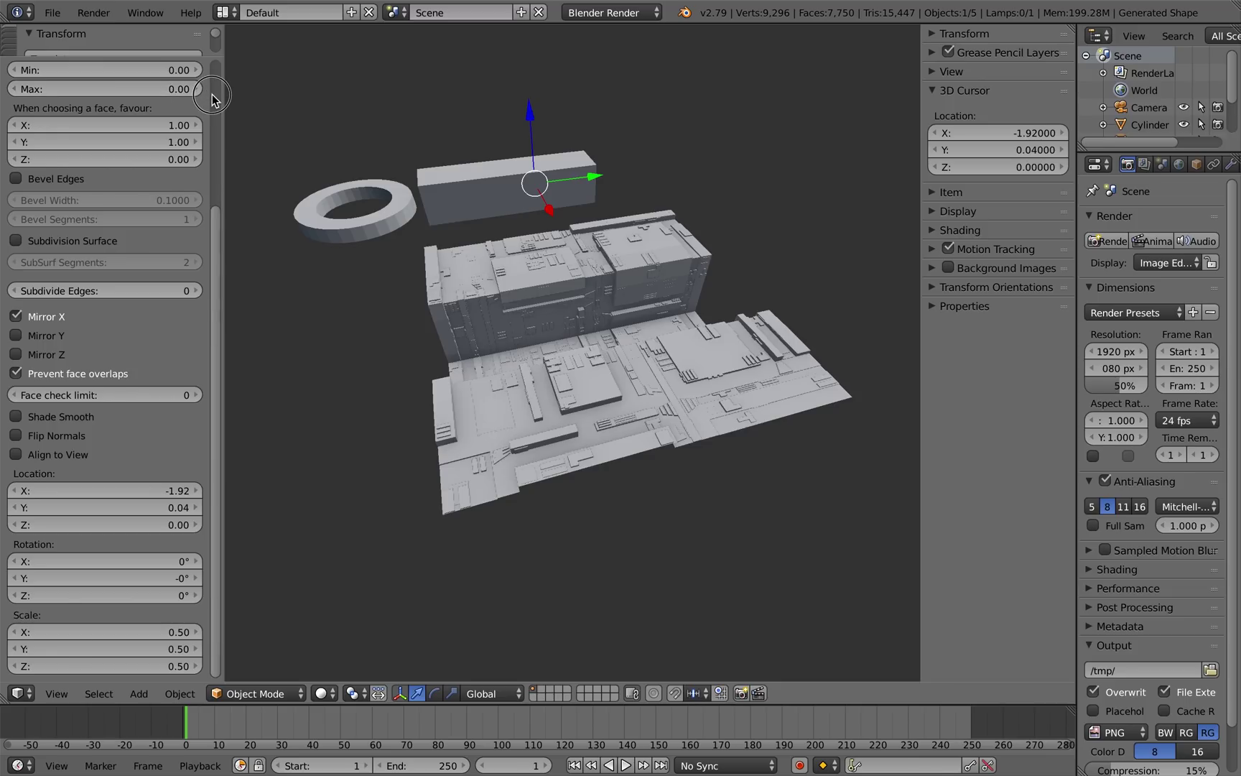
scroll(209, 92, "up", 5)
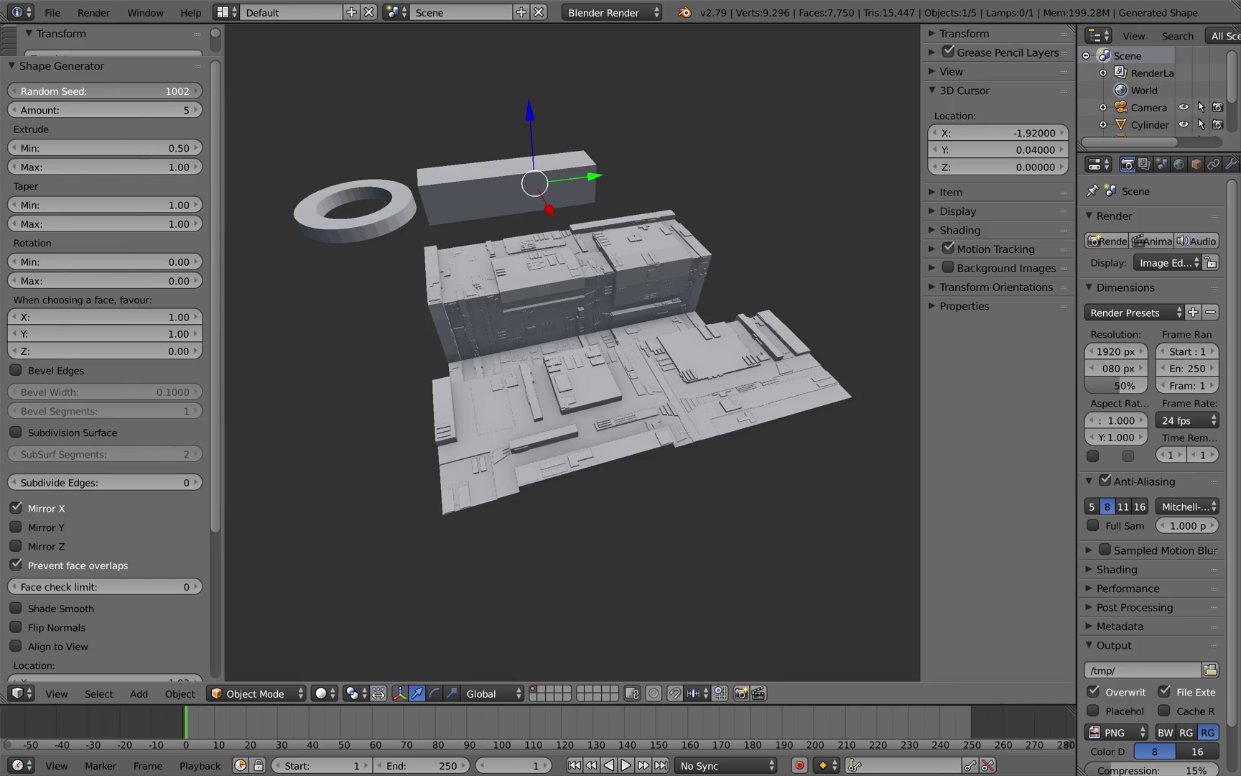
mouse_move(144, 92)
left_mouse_down()
mouse_move(176, 91)
mouse_move(165, 91)
left_mouse_up()
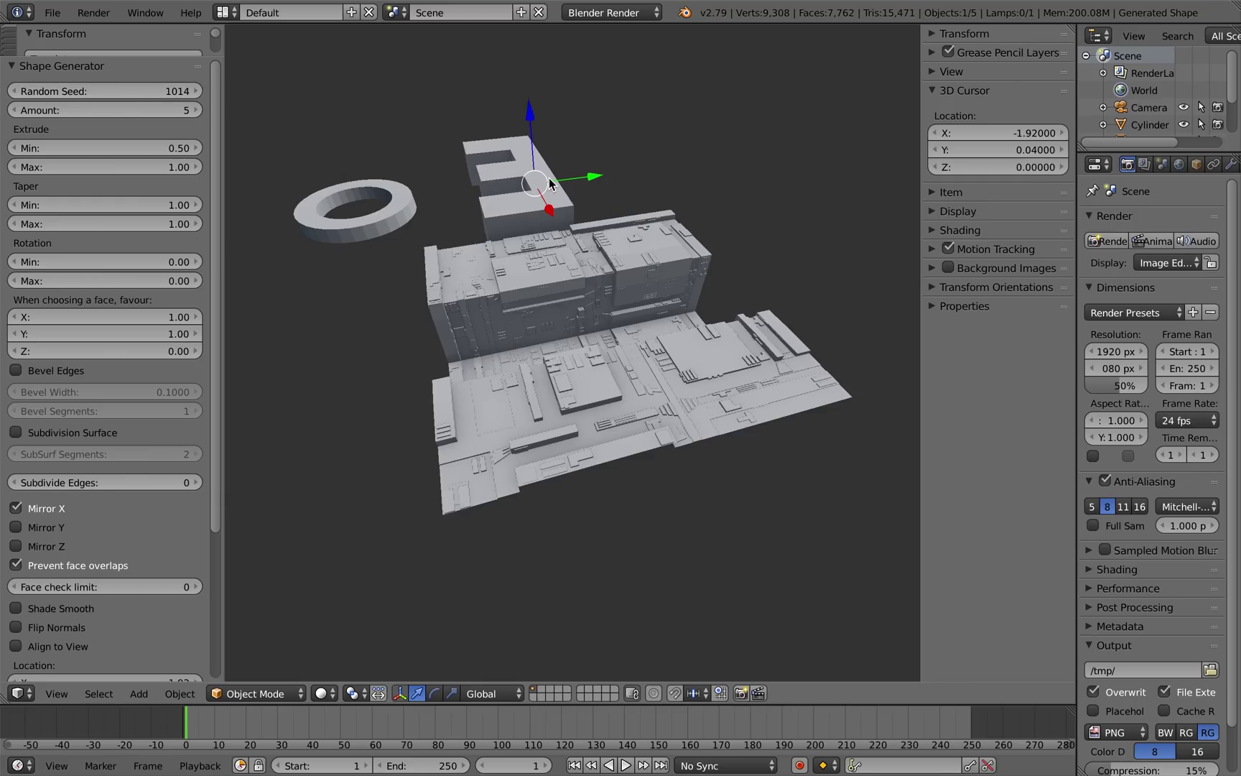
left_click_drag(571, 179, 630, 166)
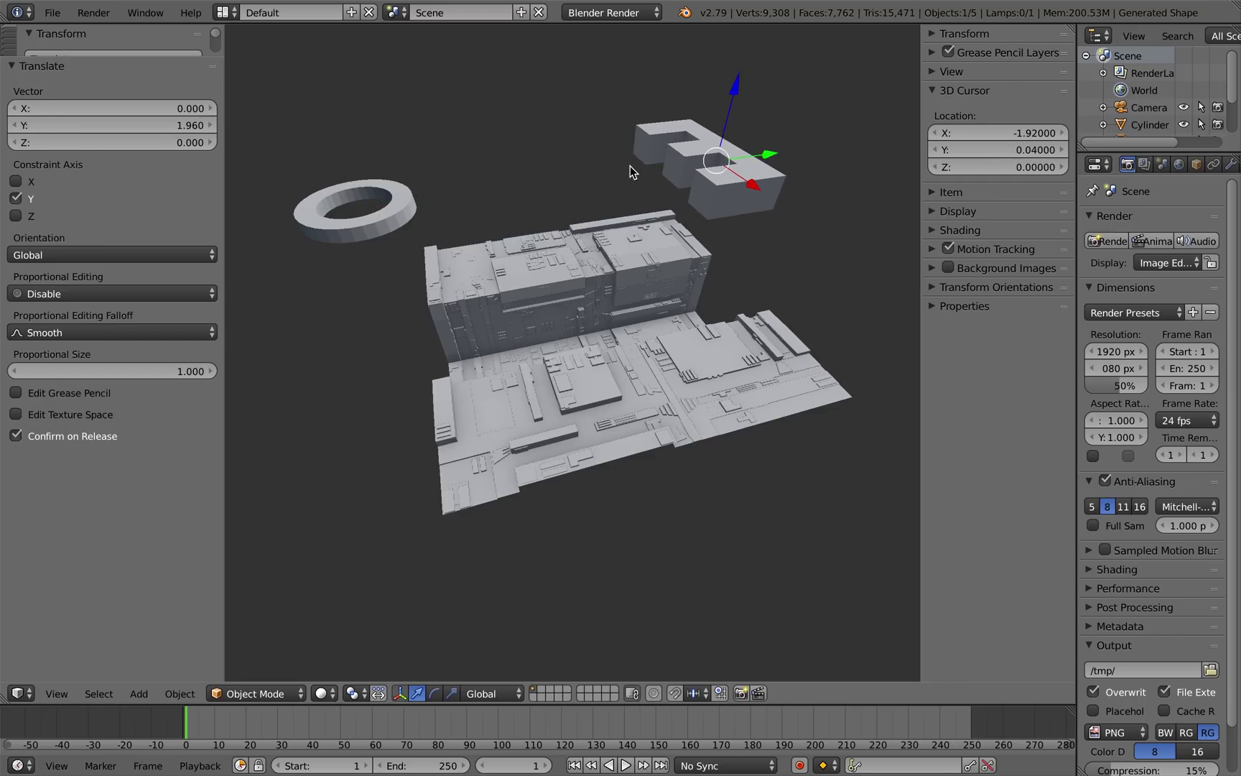
Add a second Shape Generator block with seed 1046 and move it -2.088 along X.
key("shift+a")
mouse_move(477, 194)
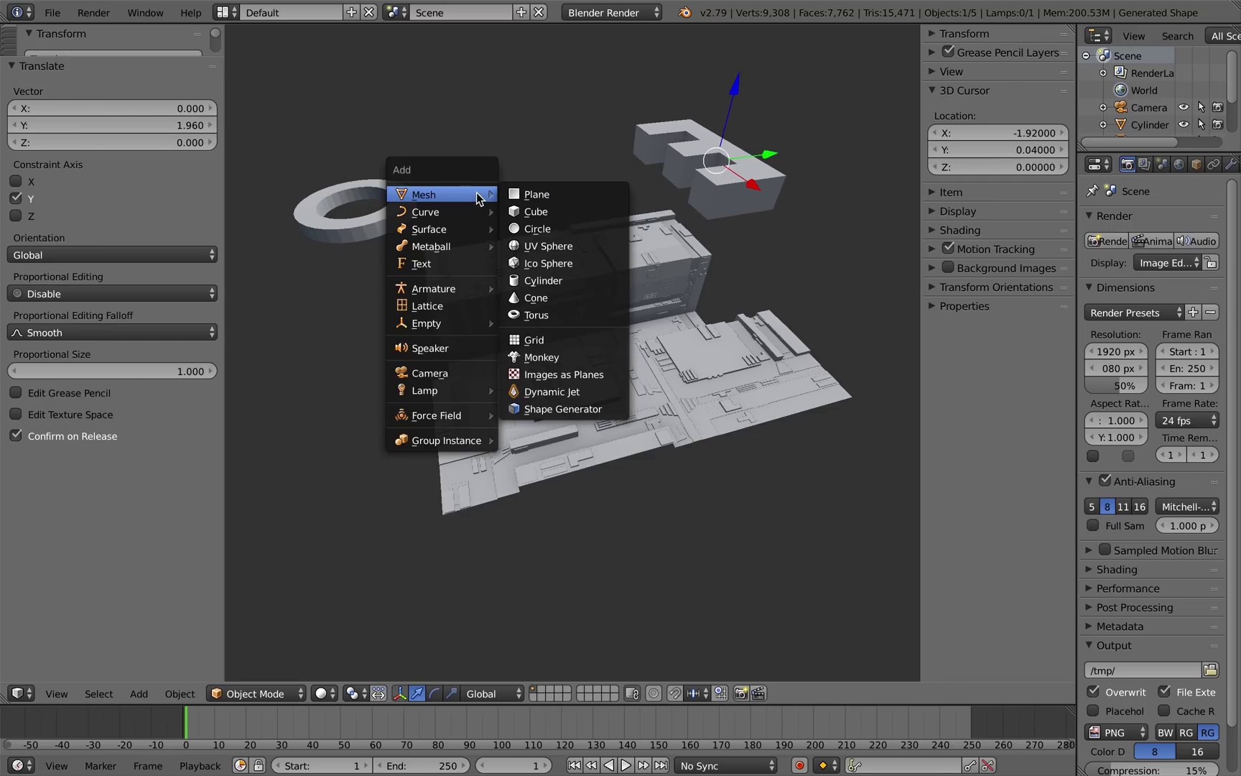
left_click(544, 413)
left_click_drag(172, 91, 215, 91)
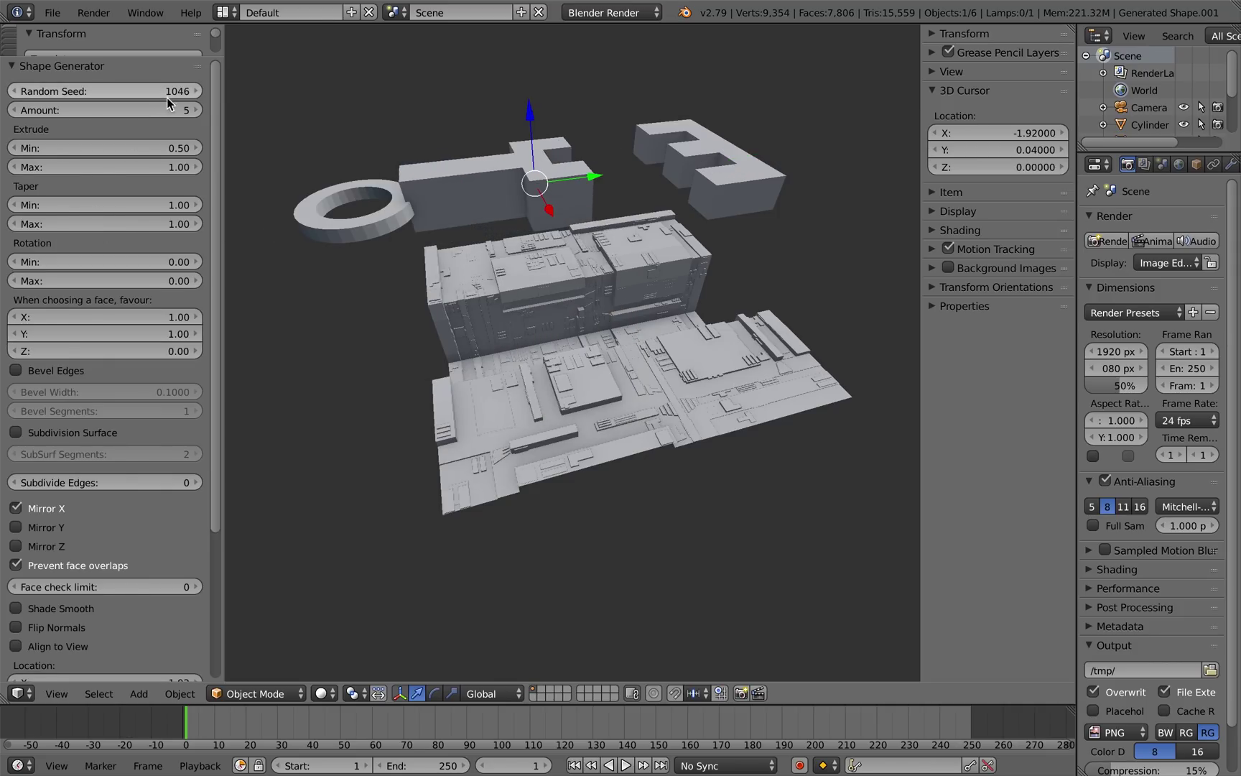
middle_click_drag(529, 238, 553, 223)
left_click_drag(579, 209, 524, 175)
middle_click_drag(524, 175, 503, 178)
Add a third Shape Generator block and step its random seed up to 1050.
key("shift+a")
mouse_move(502, 177)
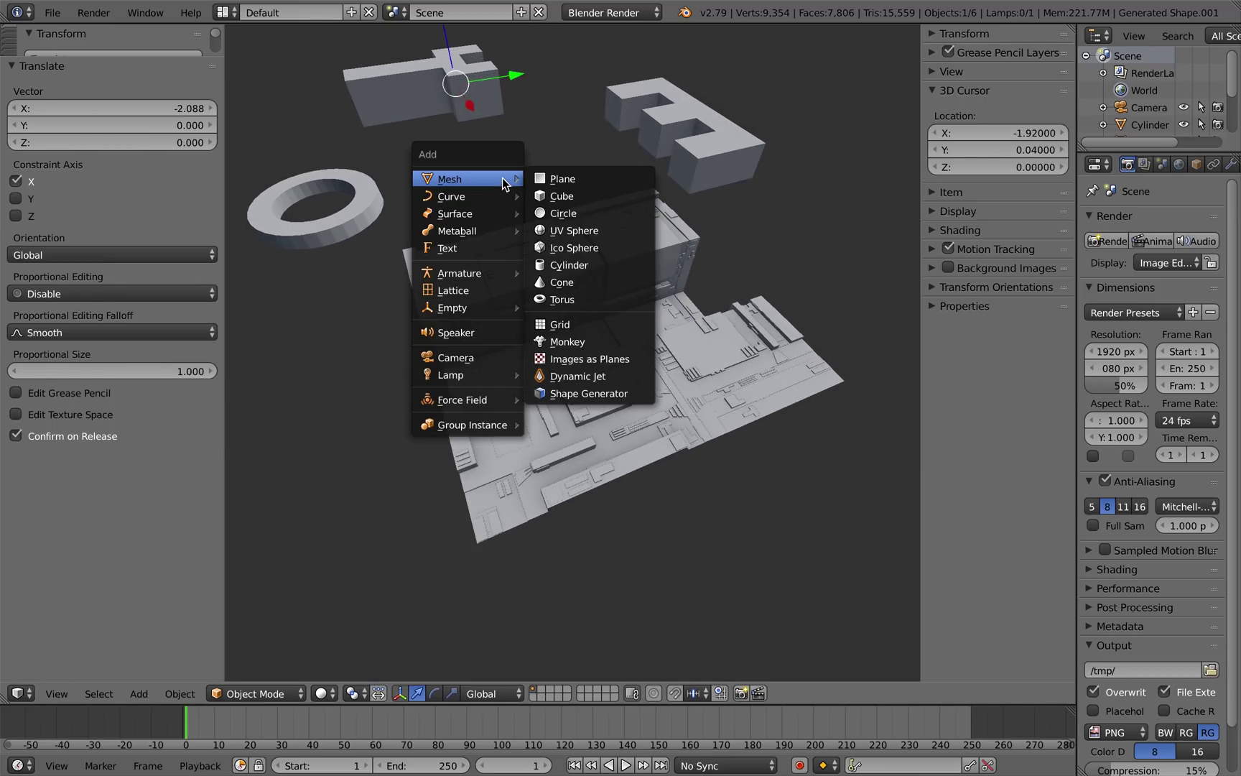
left_click(591, 392)
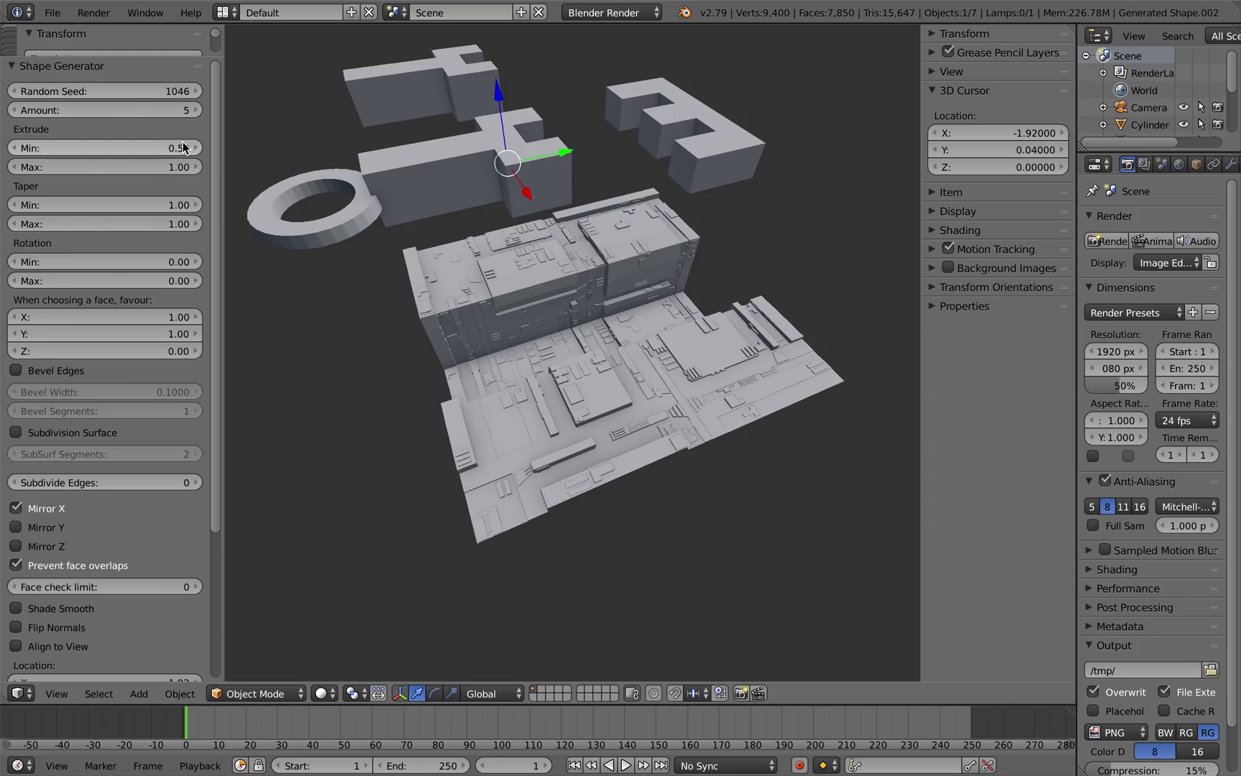
left_click(198, 91)
left_click(197, 91)
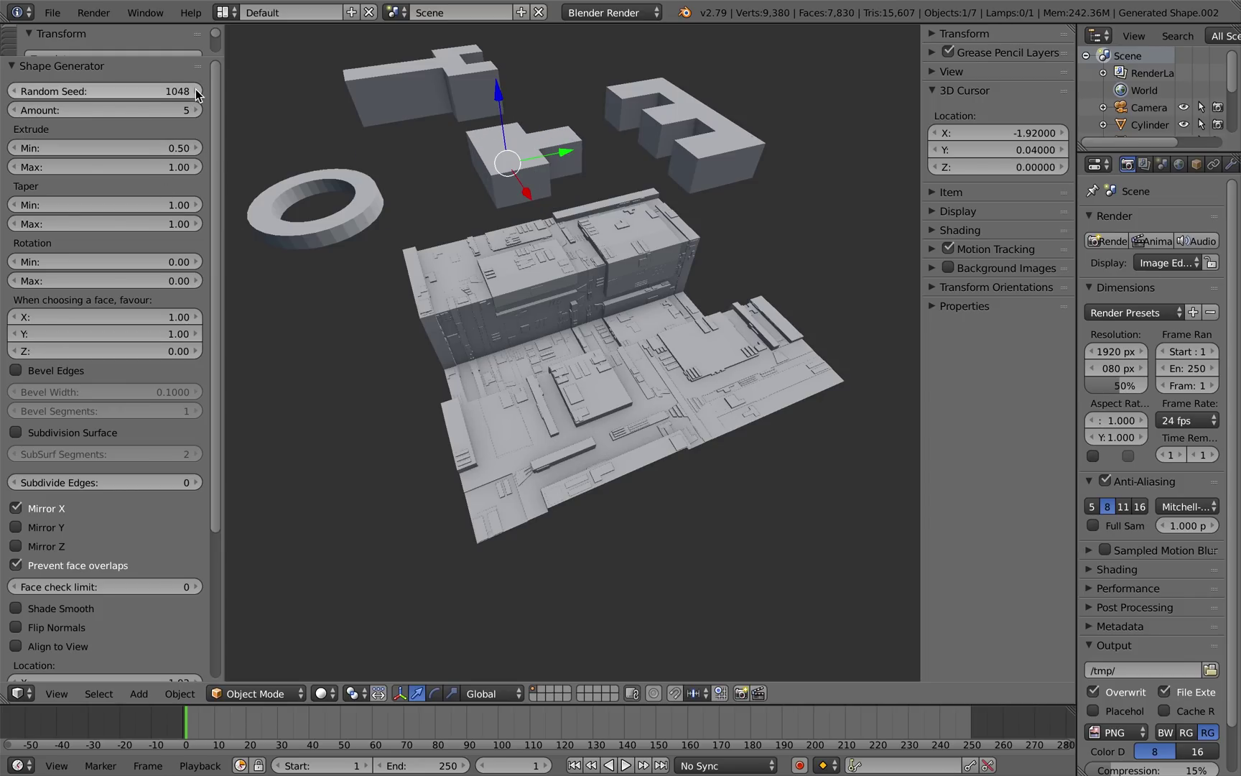
left_click(197, 91)
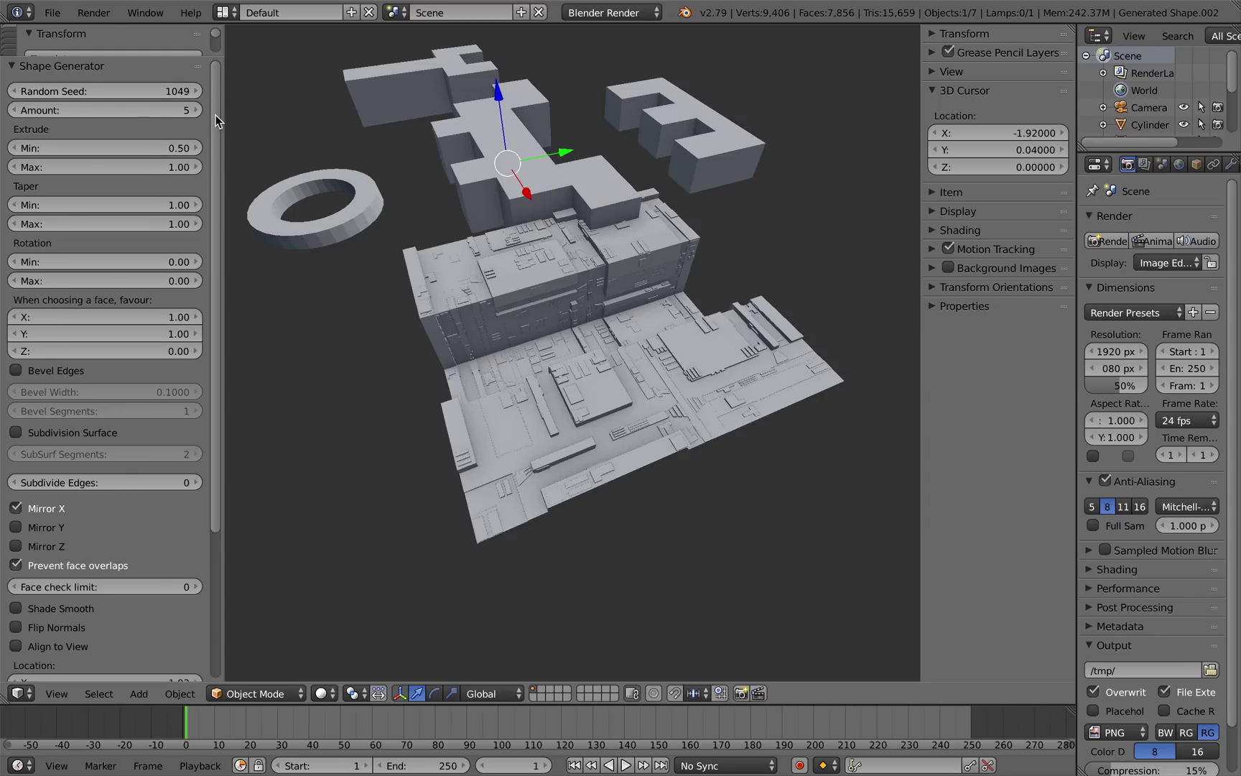
left_click(197, 91)
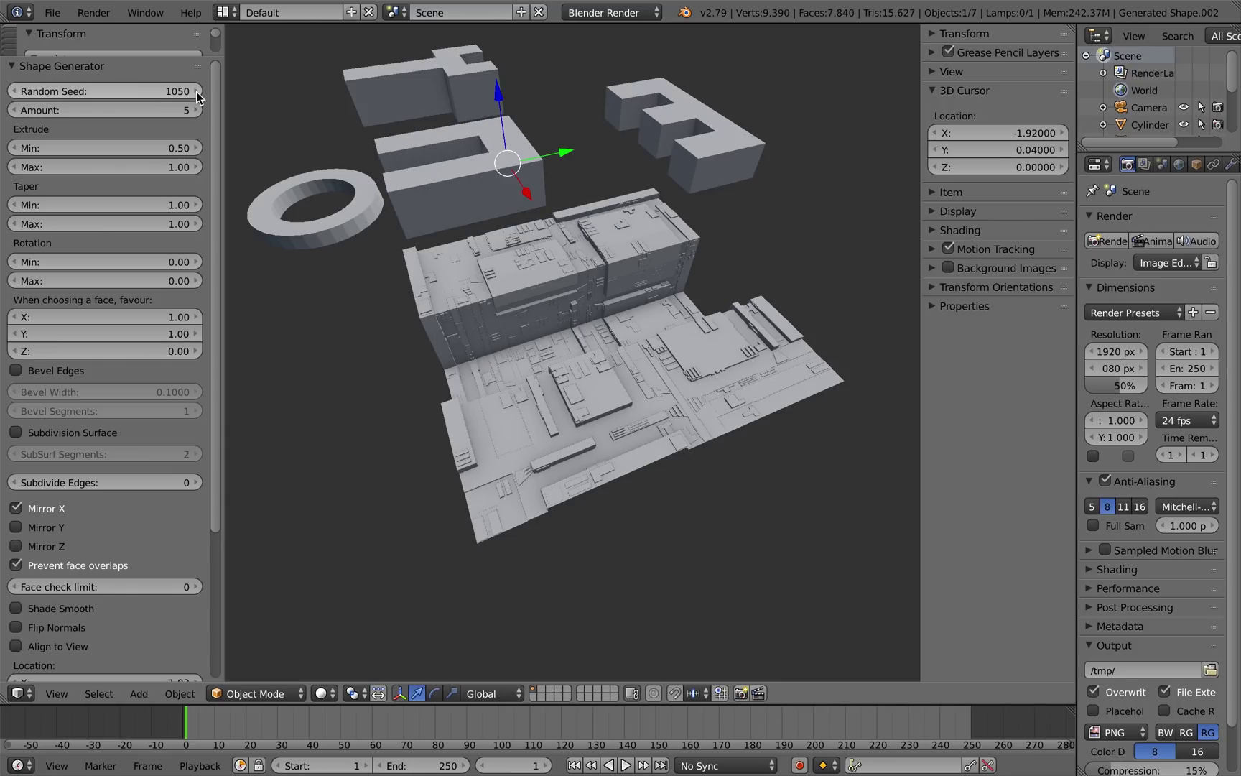
Select the greebled trench panel, then undo and redo to restore the third shape.
middle_click_drag(481, 222, 570, 188)
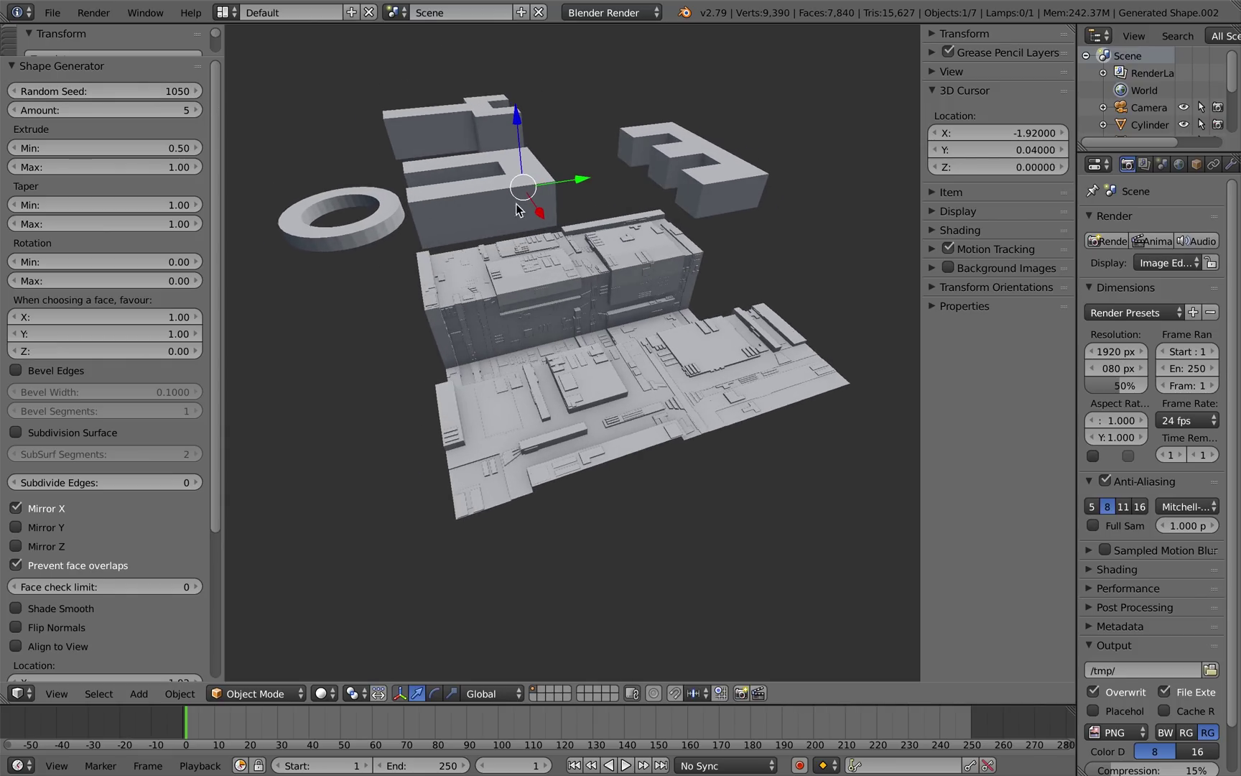
middle_click_drag(510, 310, 483, 305)
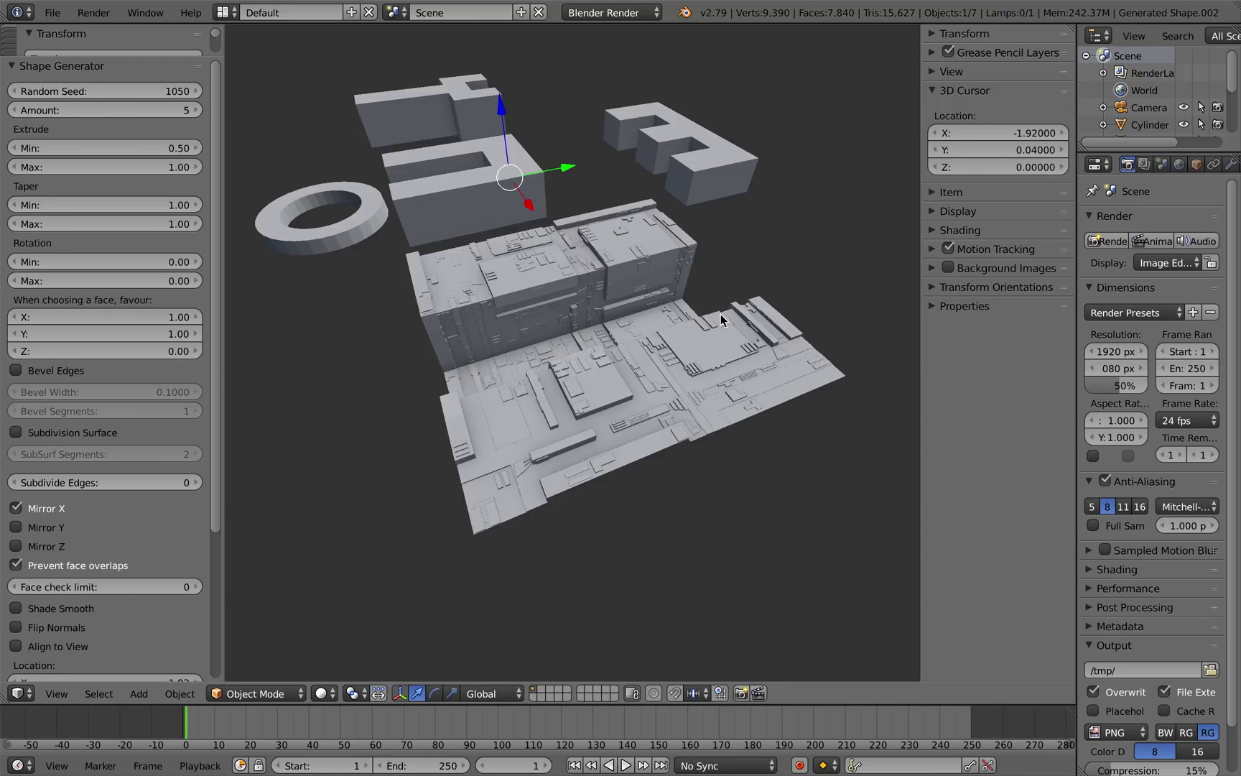
right_click(466, 291)
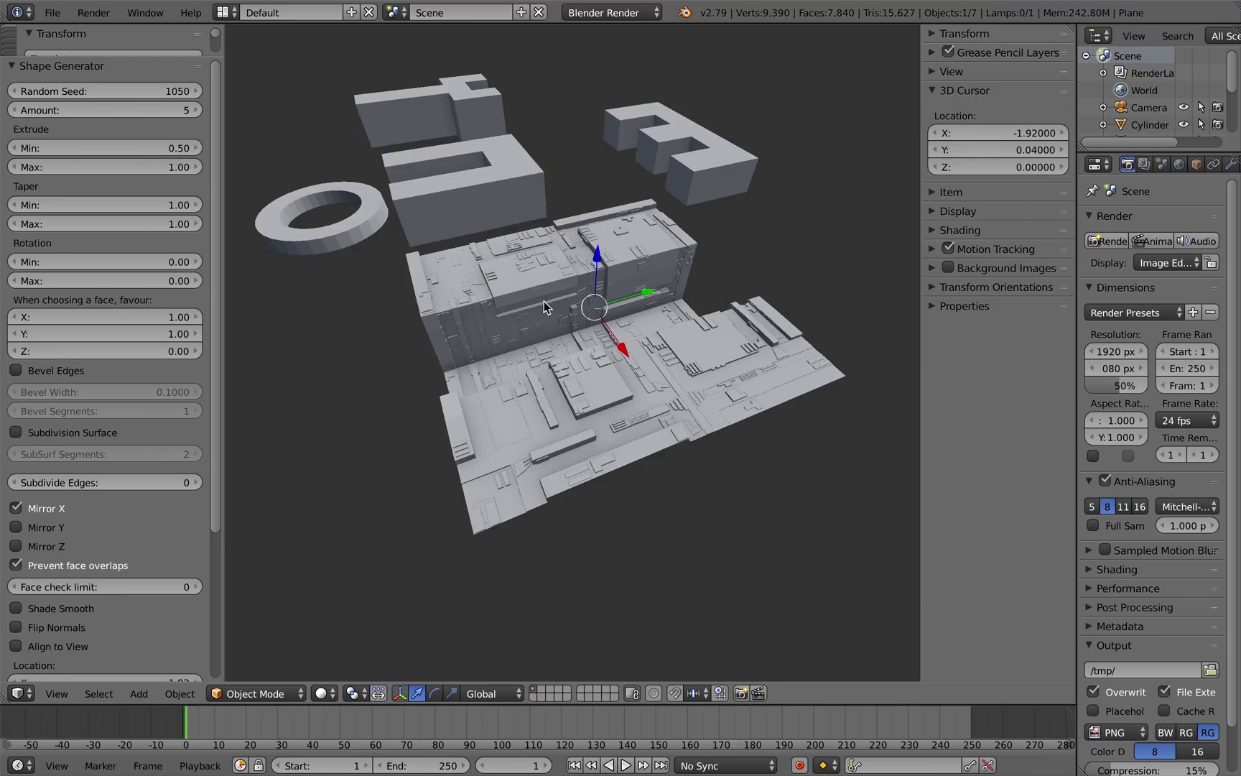
key("ctrl+z")
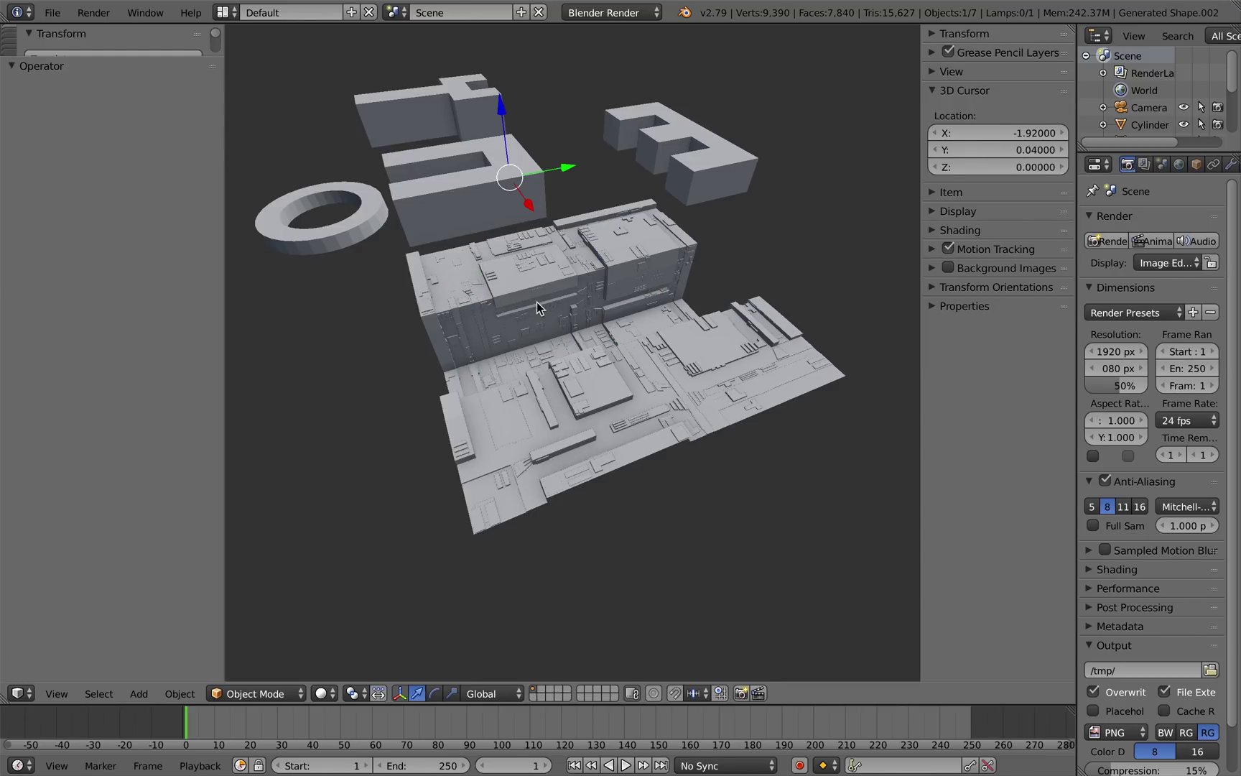
key("ctrl+z")
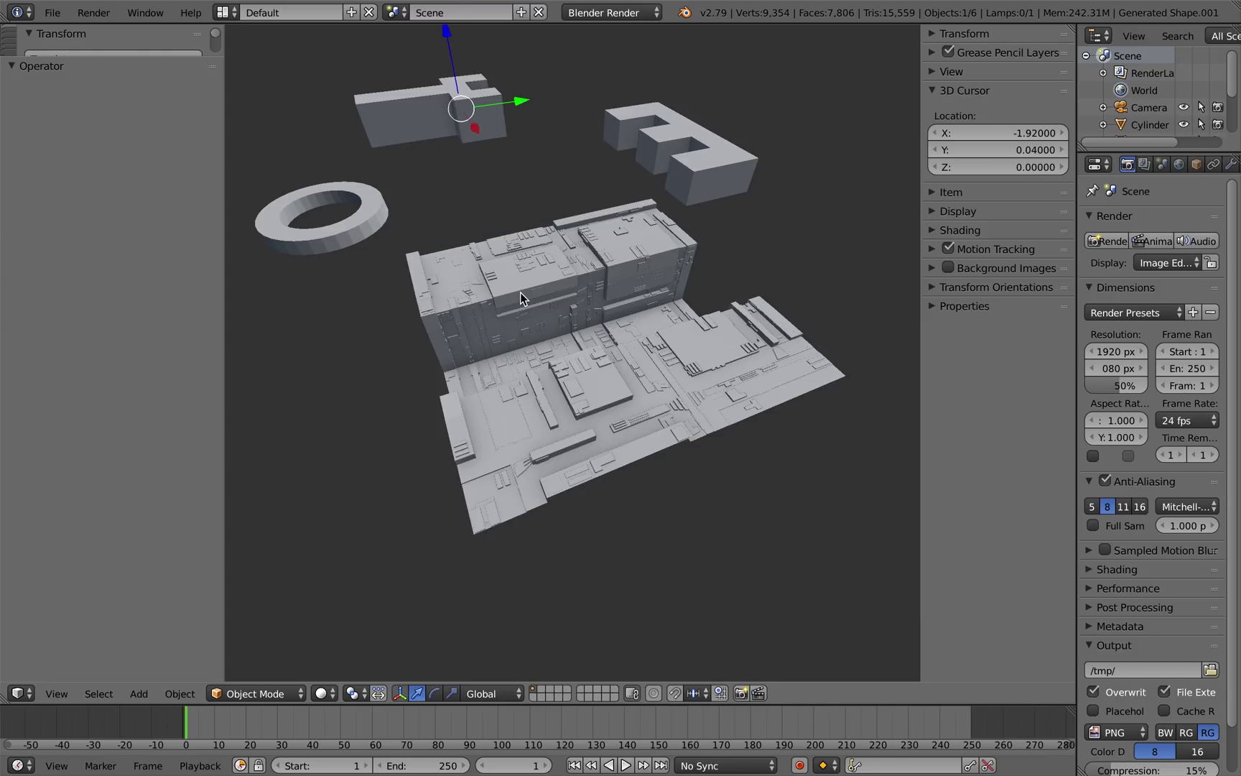
key("ctrl+shift+z")
key("ctrl+shift+z")
key("ctrl+shift+z")
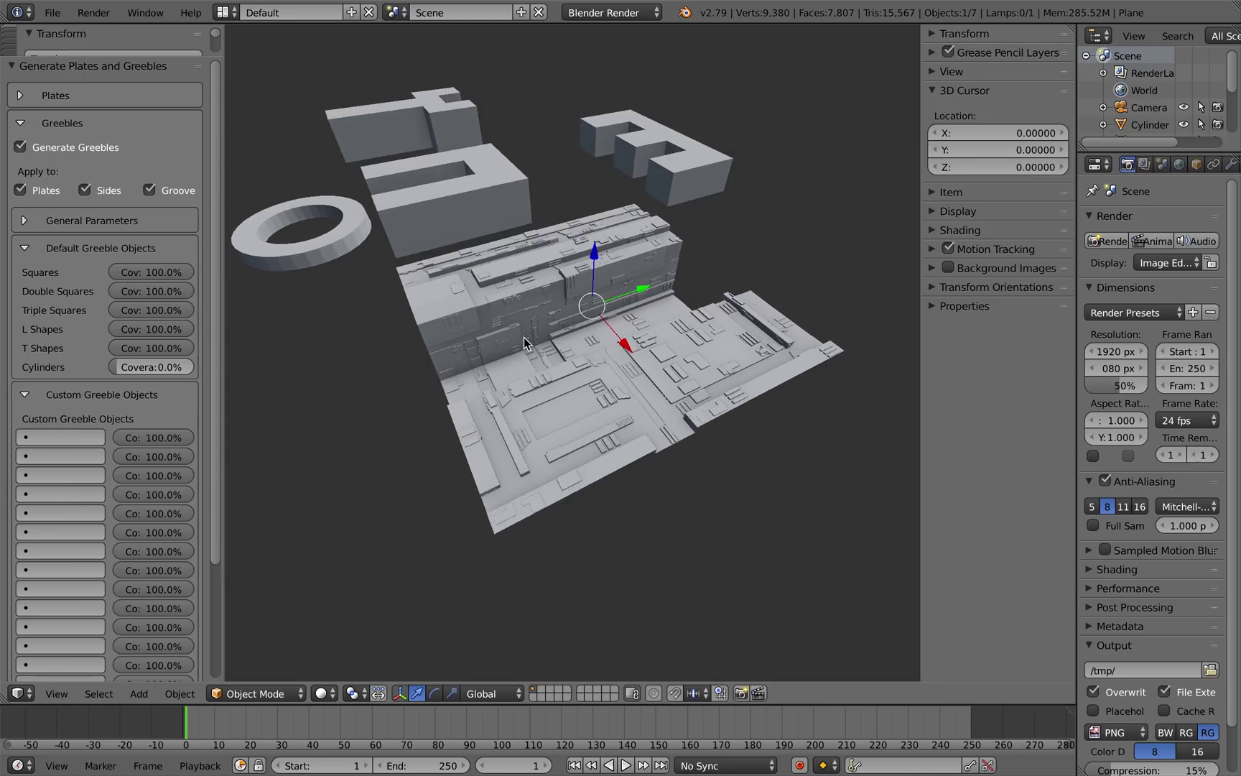
Set the custom greeble slots to Cylinder, Generated Shape, Generated Shape.001 and Generated Shape.002.
left_click(86, 436)
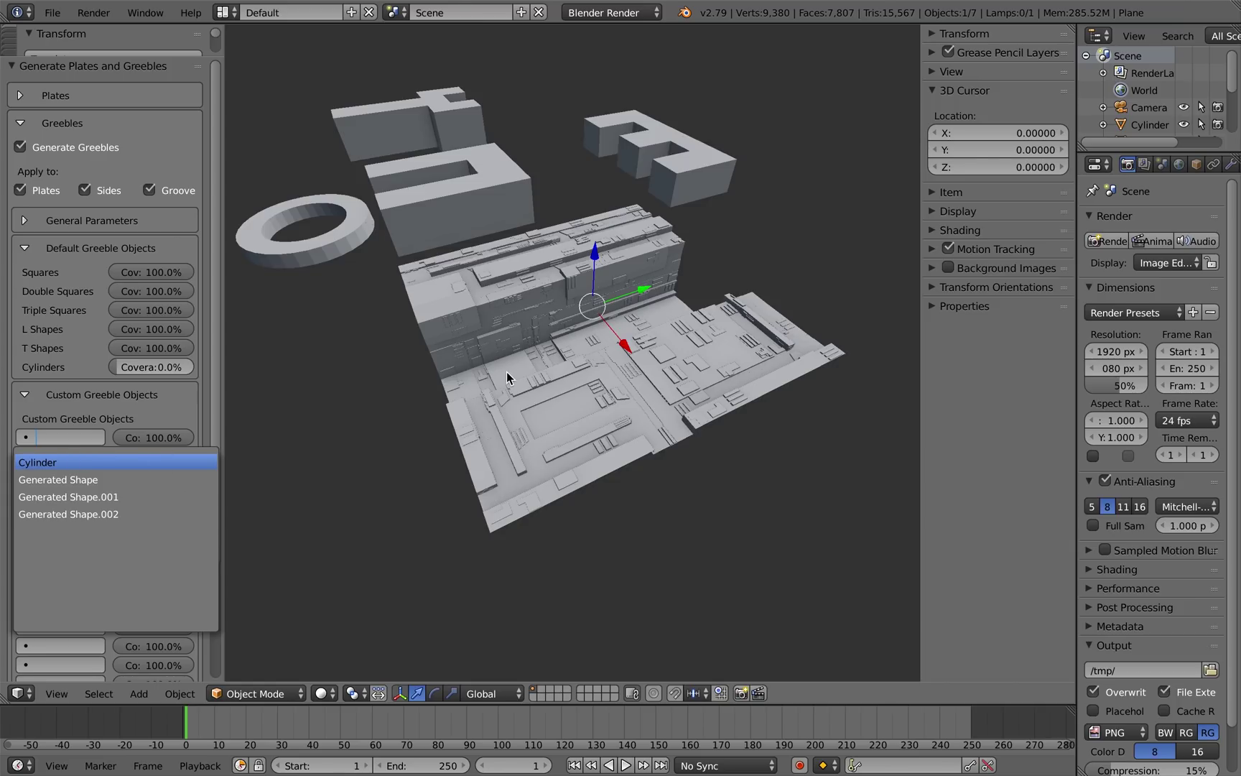
key("Return")
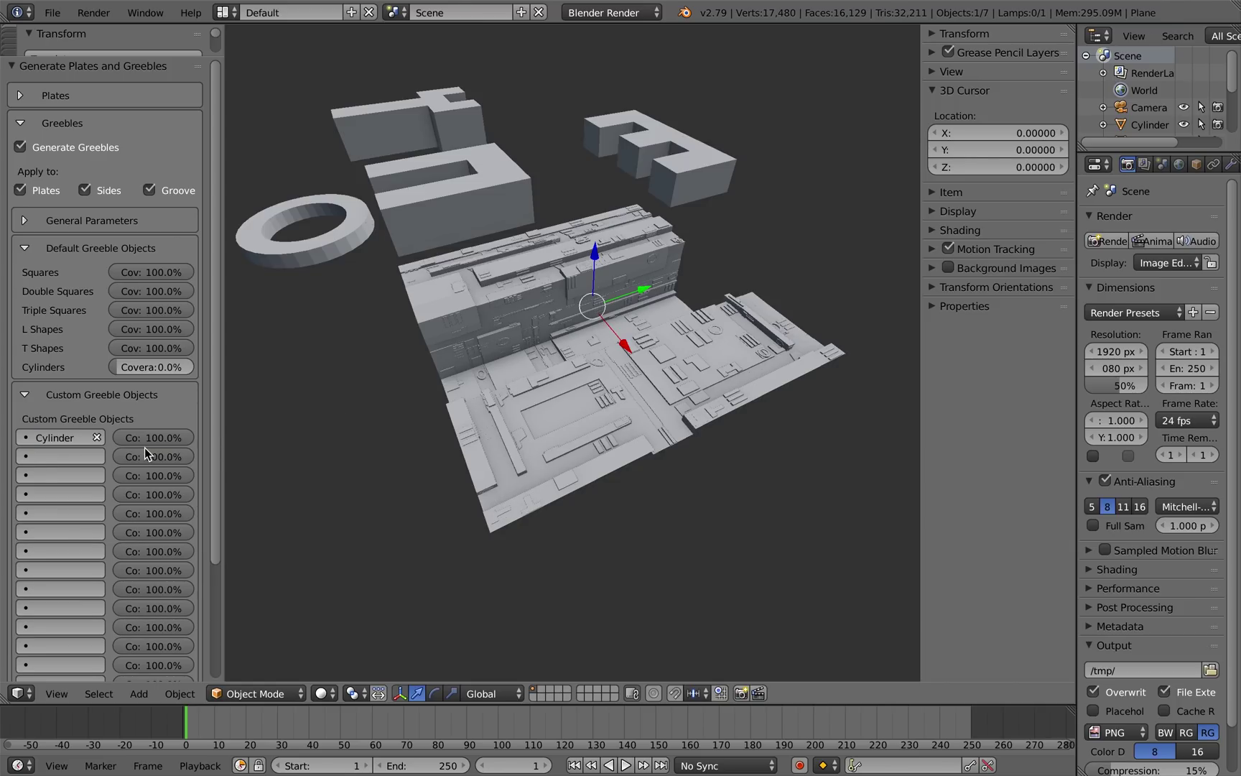
left_click(64, 456)
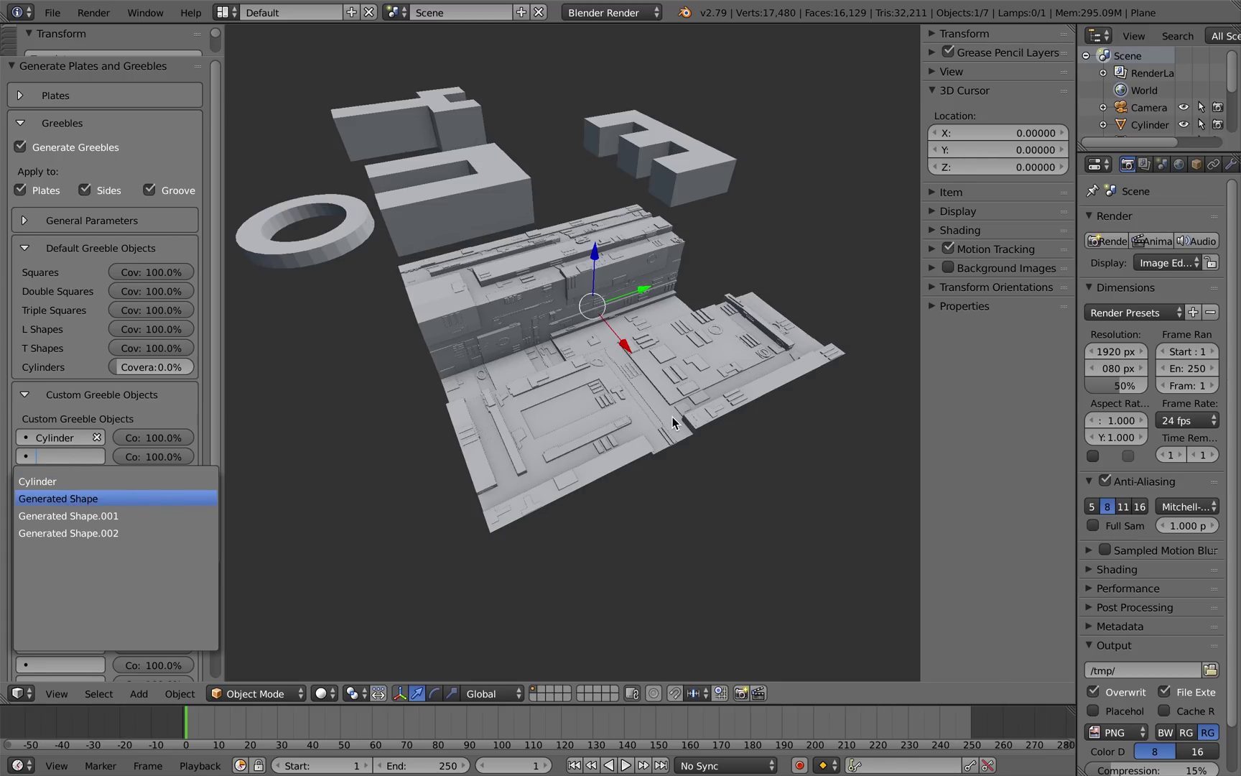
key("Return")
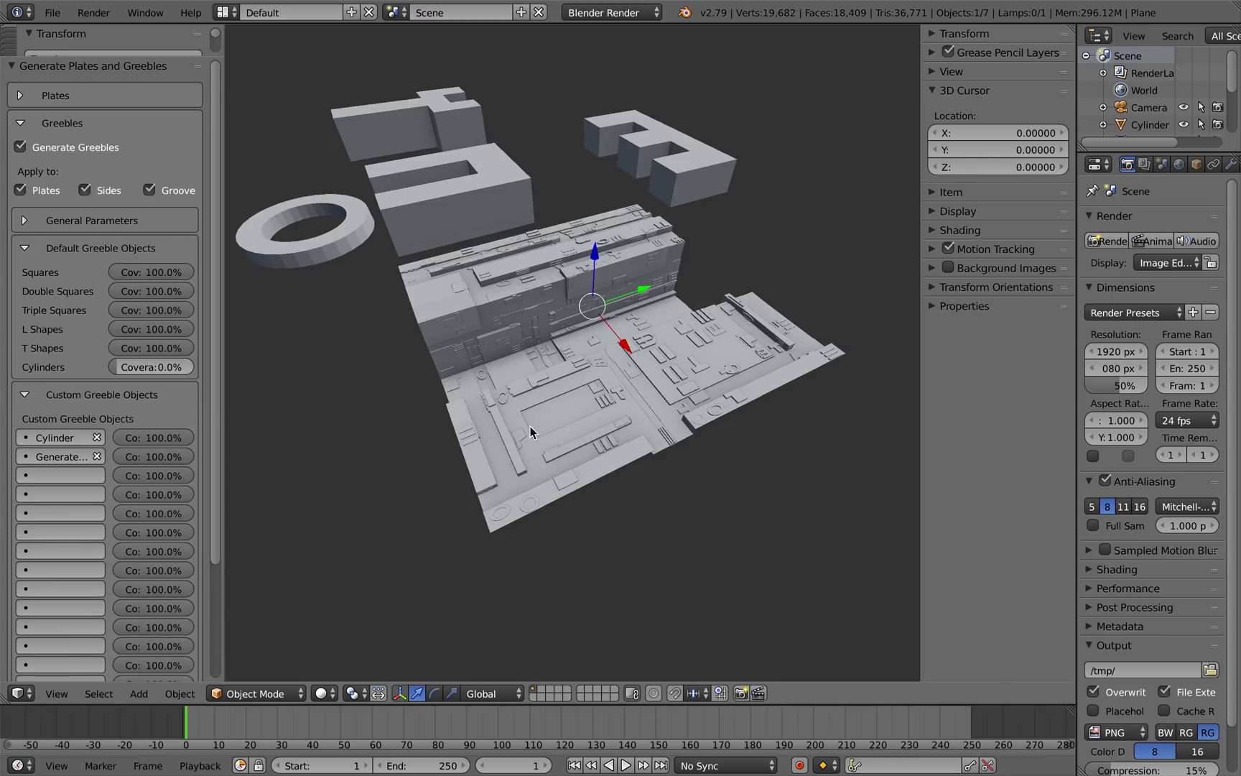
left_click(85, 475)
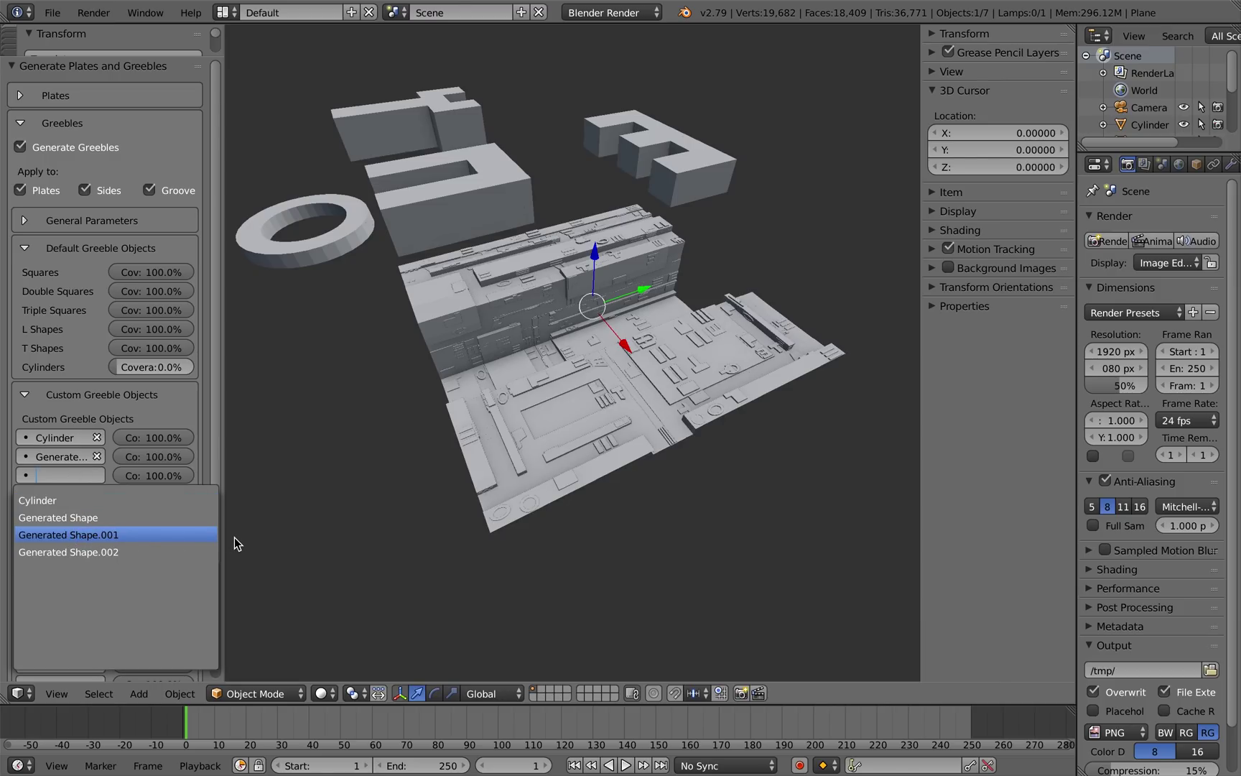
key("Return")
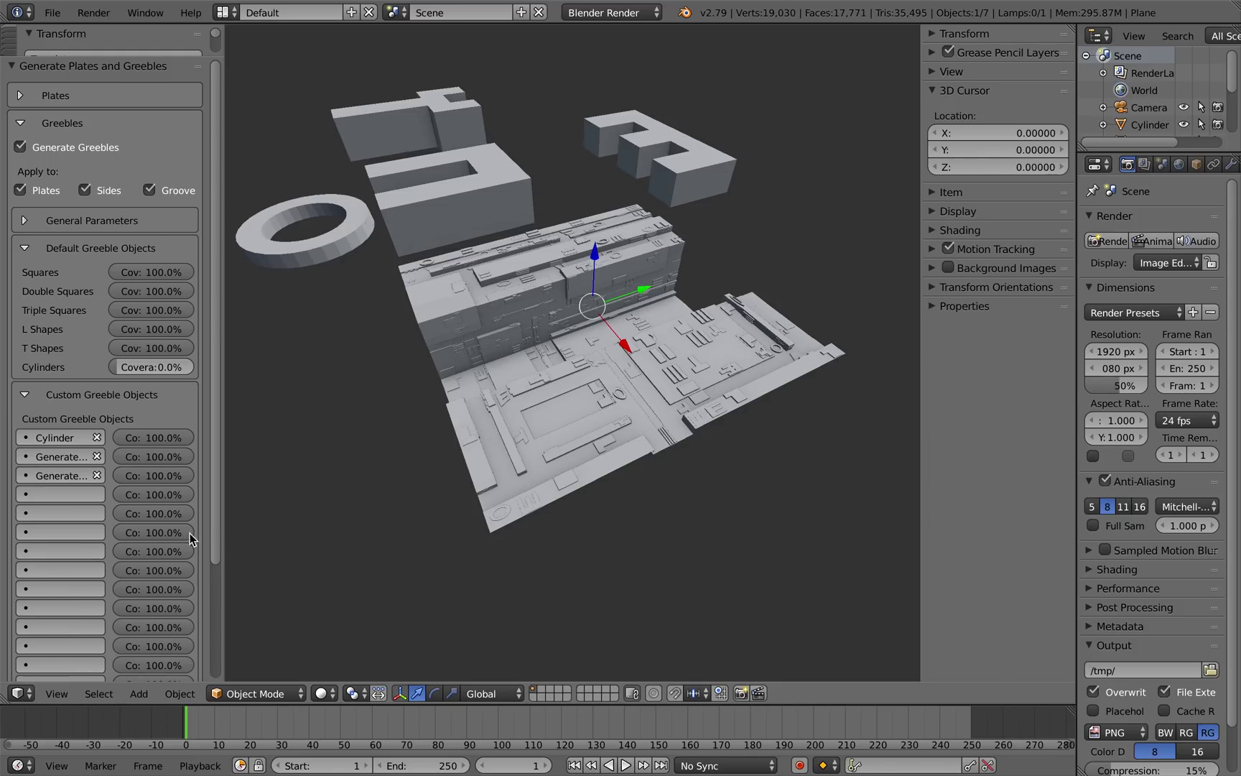
left_click(55, 494)
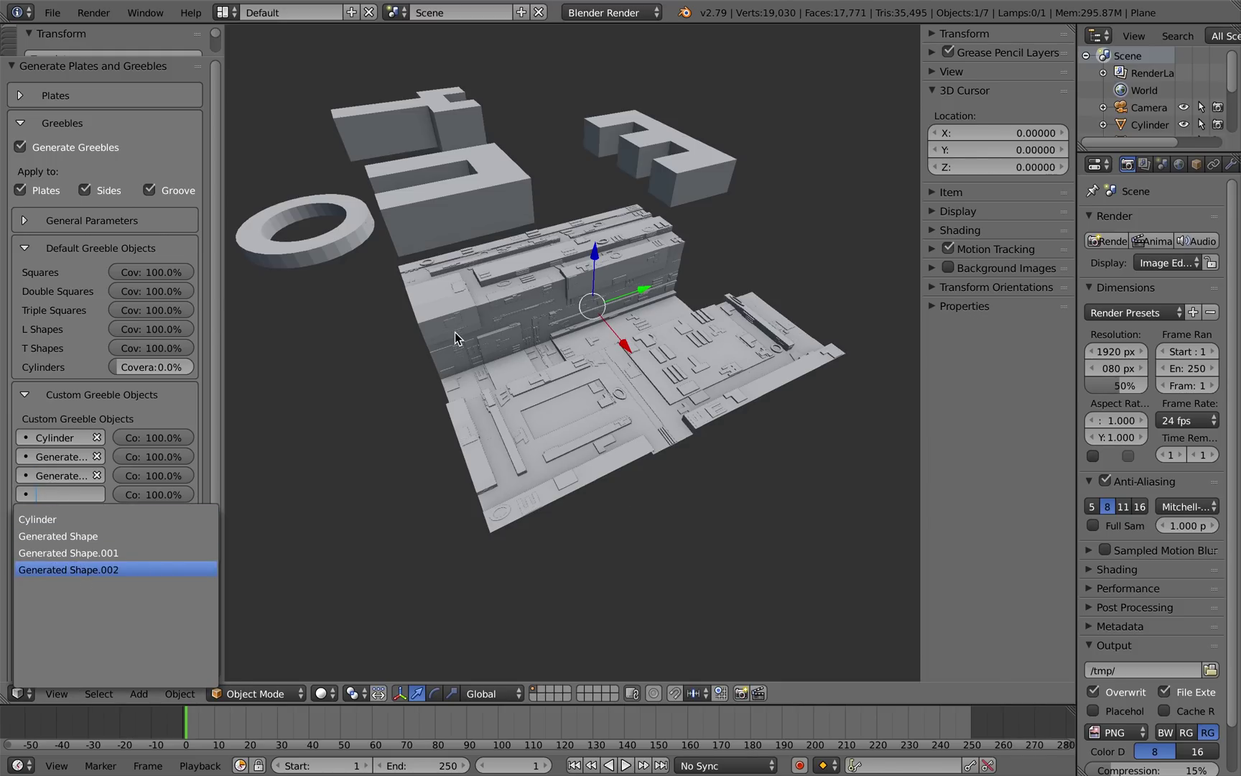
key("Return")
scroll(520, 423, "up", 5)
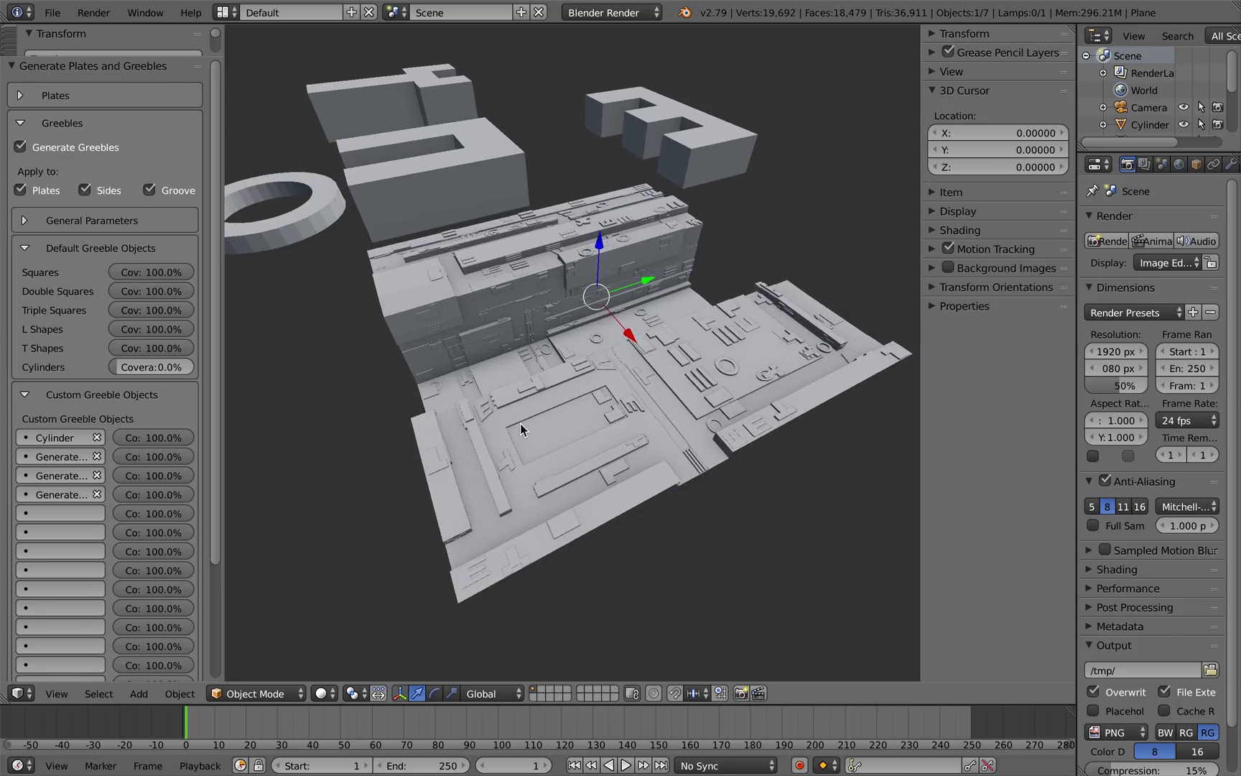
middle_click_drag(520, 423, 701, 411)
mouse_move(861, 13)
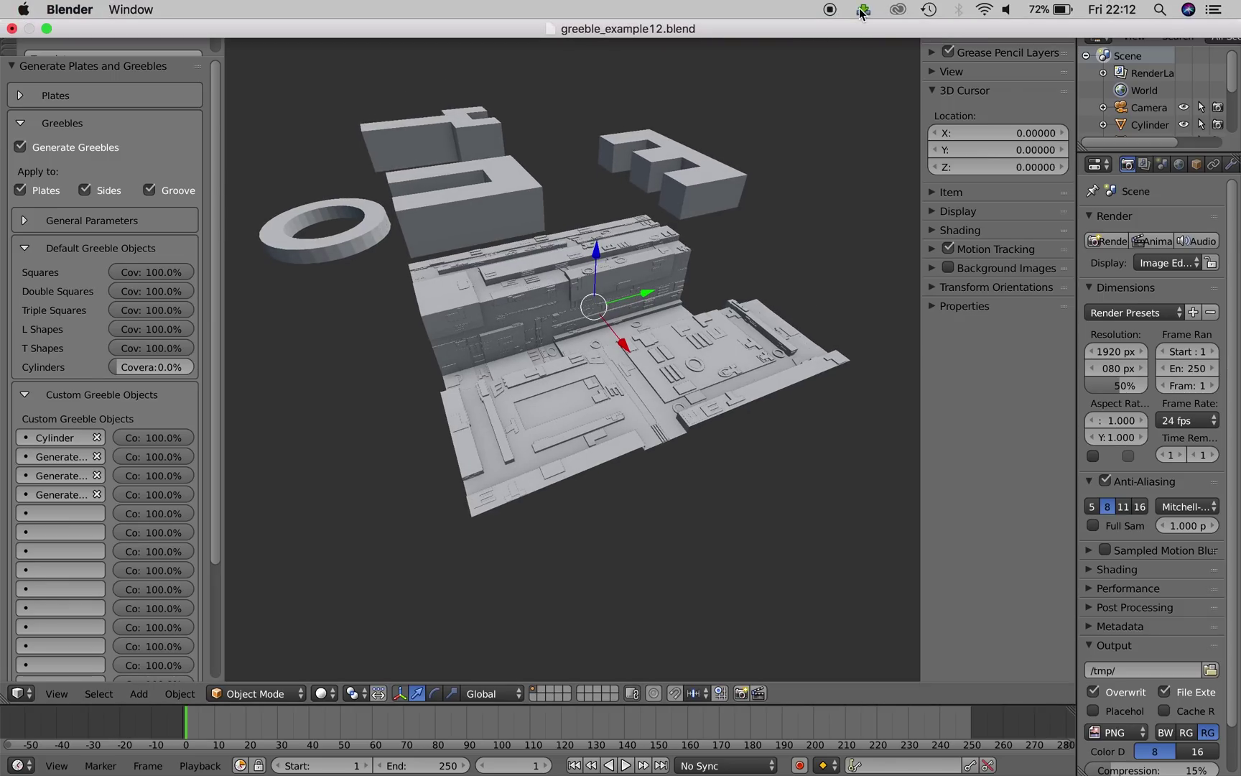